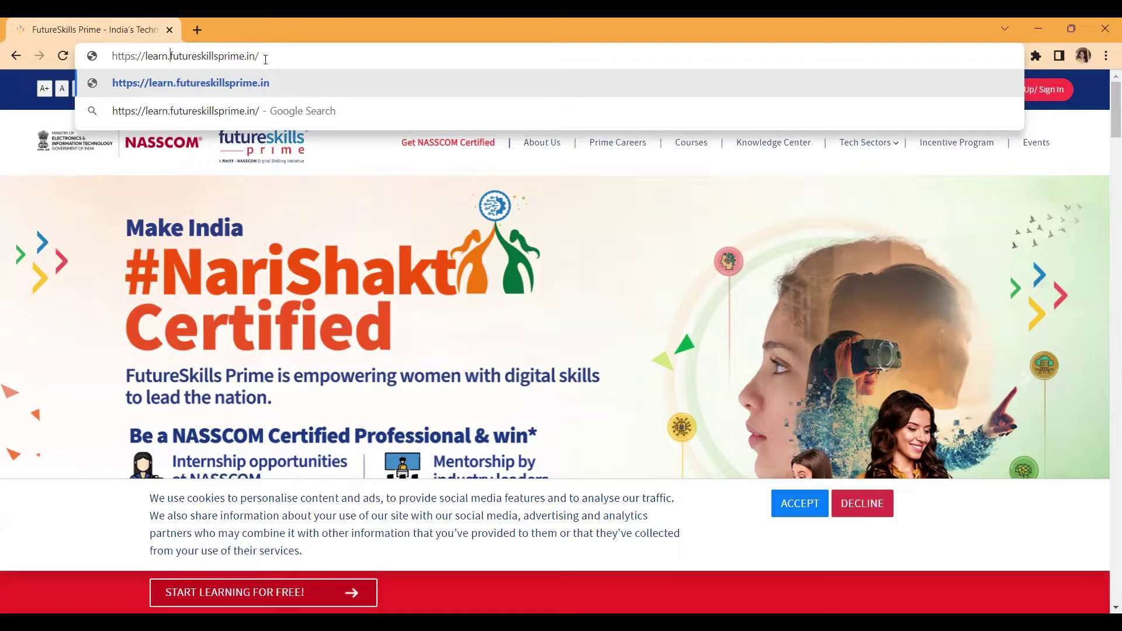
Load the org-groups/ page and join FutureSkills Prime with your Google account.
text(or)
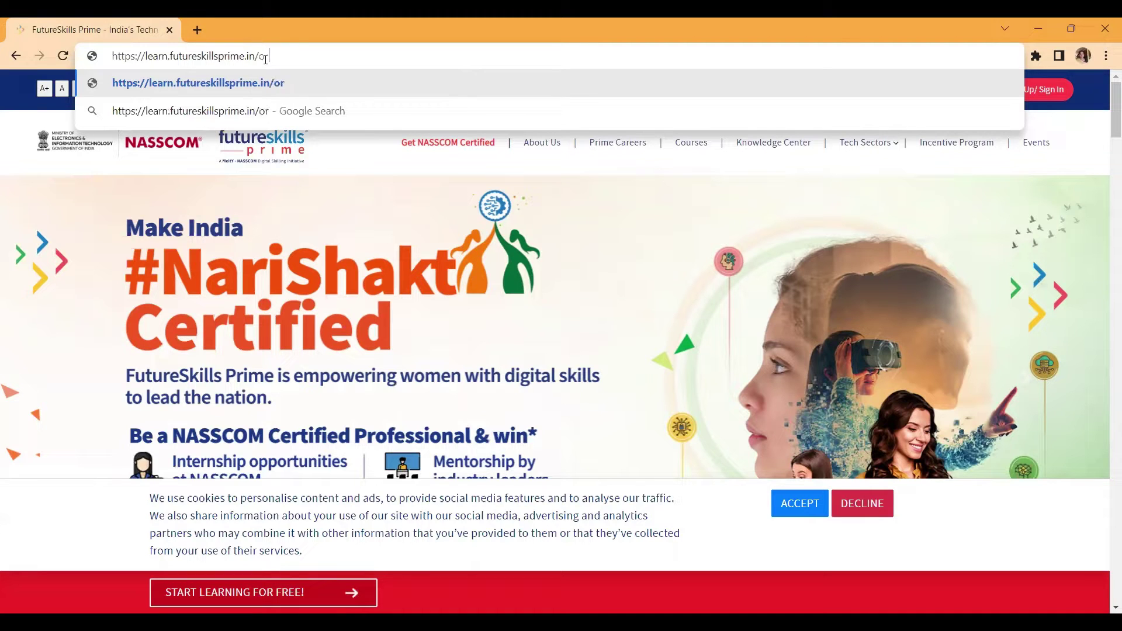
text(g-groups)
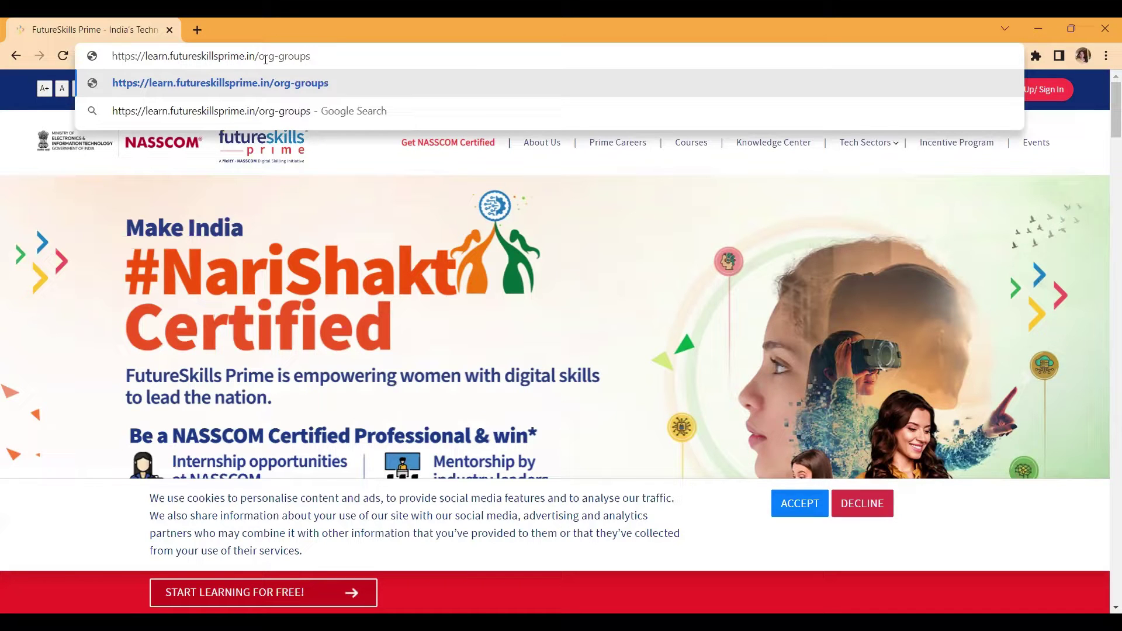
text(/)
key(Return)
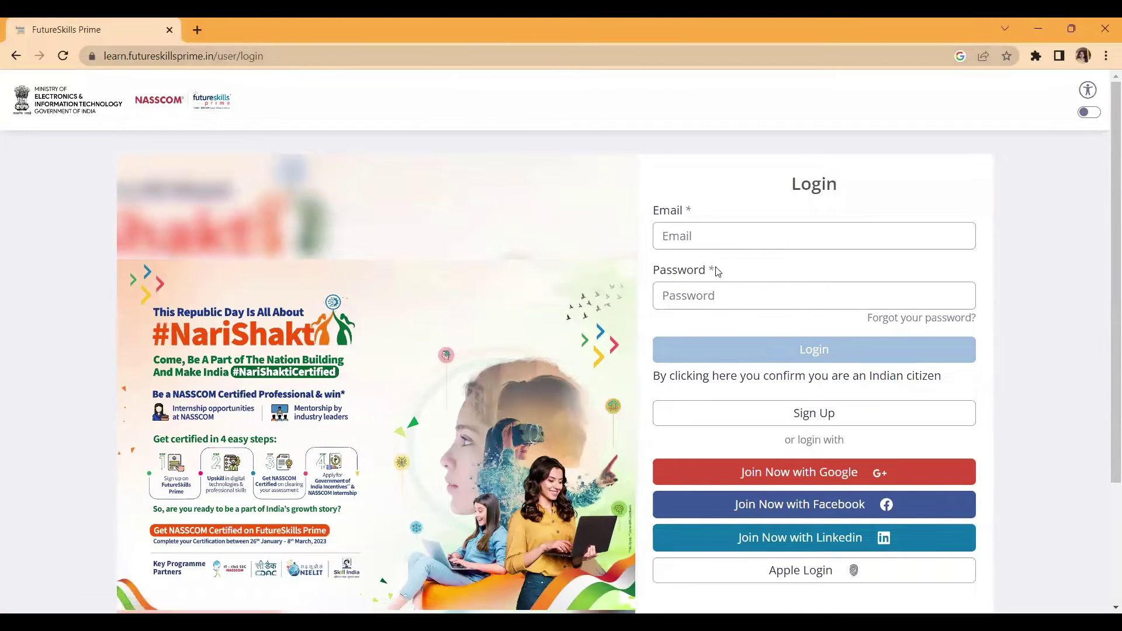
click(754, 478)
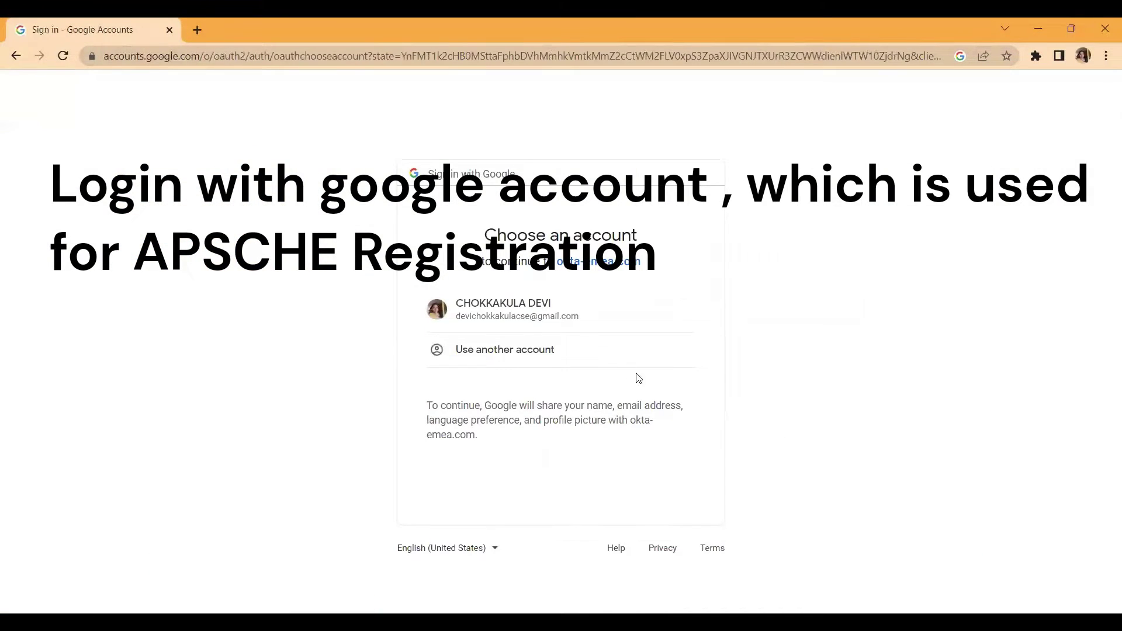
click(560, 302)
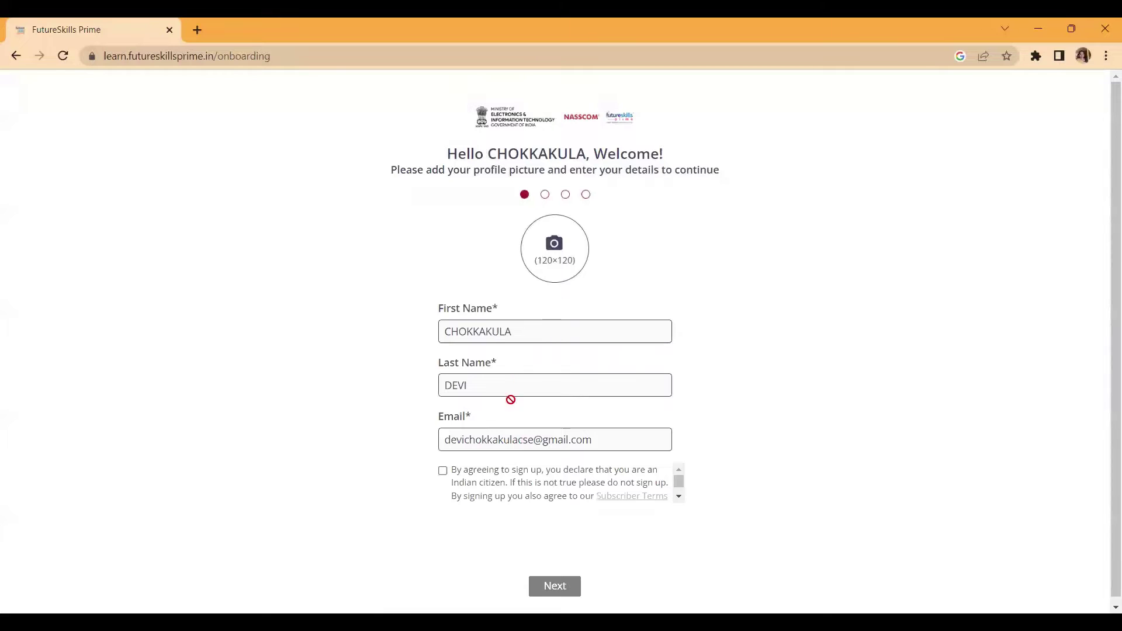
Accept the citizenship and subscriber terms and advance to the personal details step.
click(443, 470)
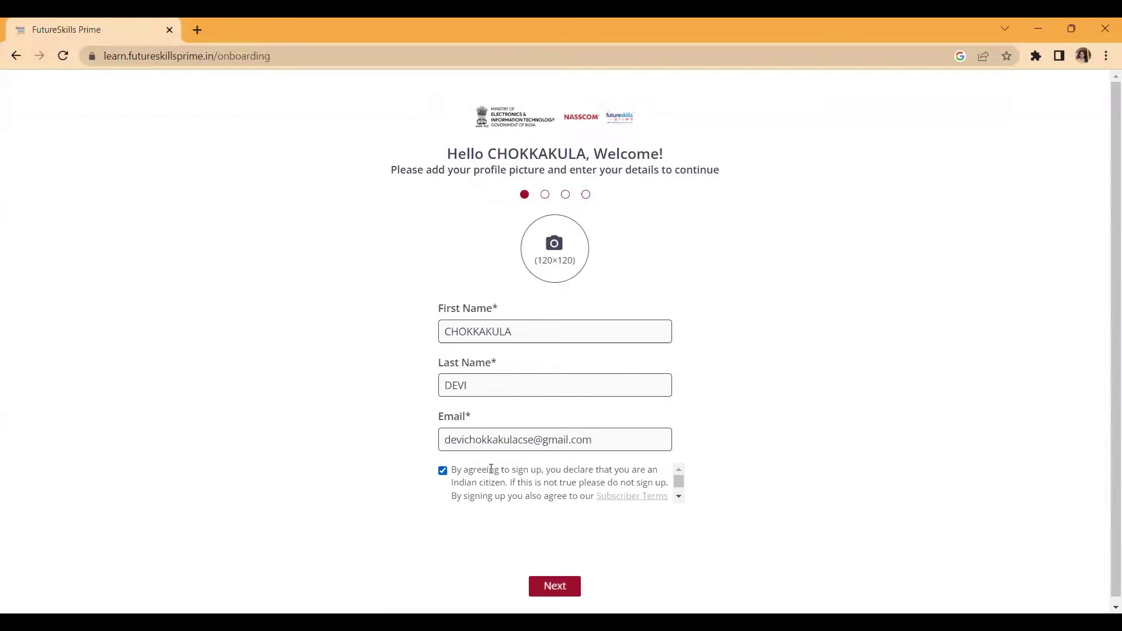
scroll(592, 523, down, 1)
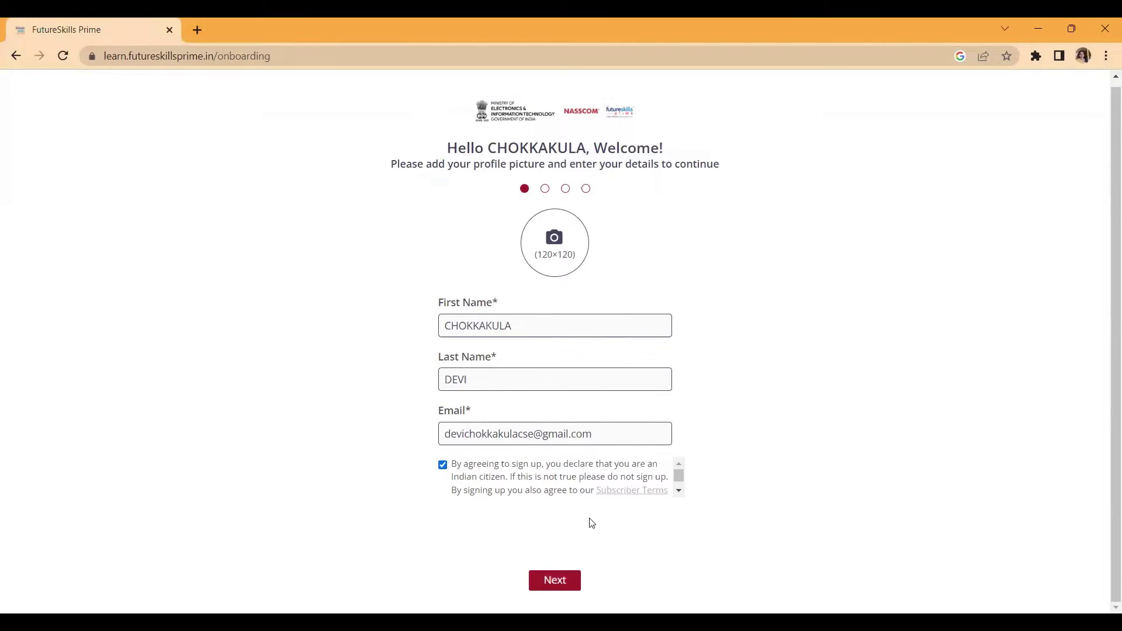
click(532, 591)
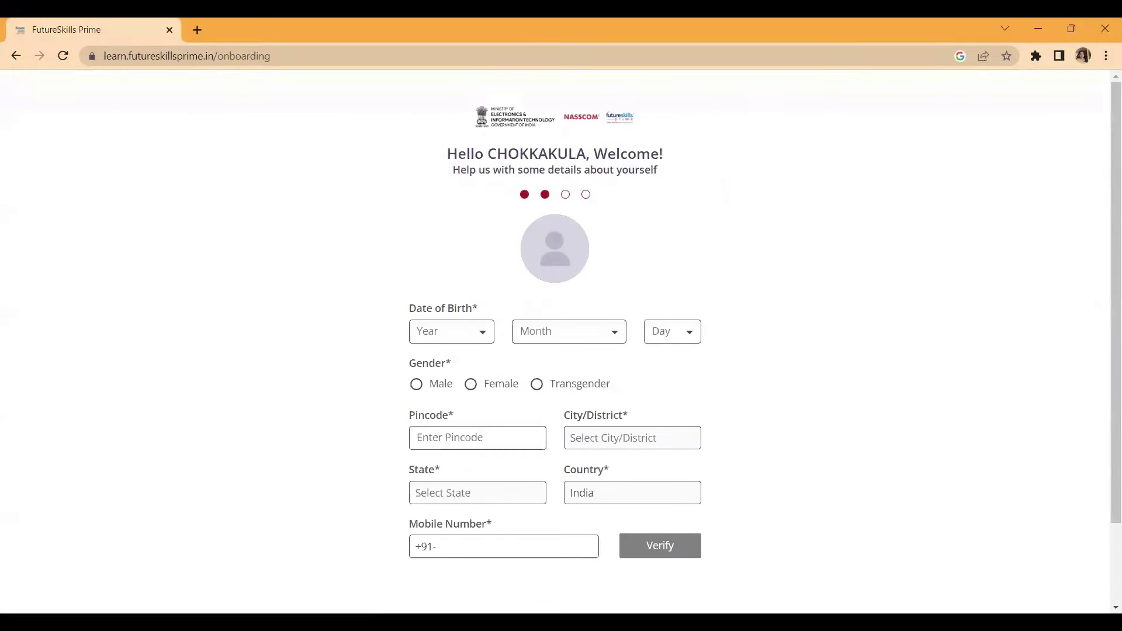
Set the birth date to 13 November 1985 and the gender to Female.
click(480, 331)
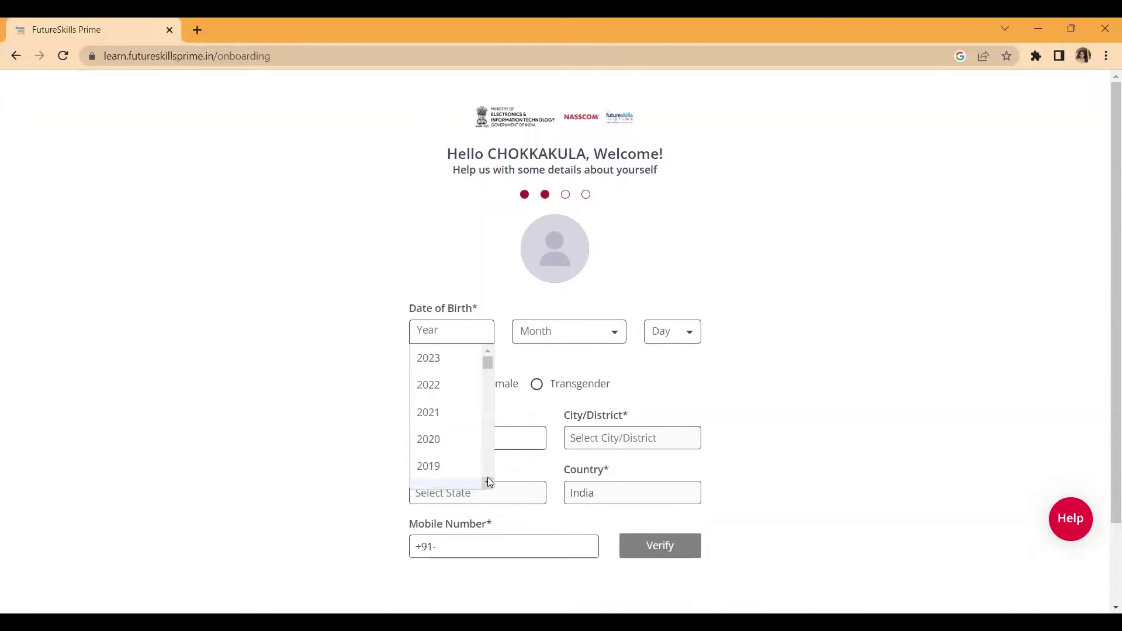
drag(487, 477, 489, 480)
click(458, 430)
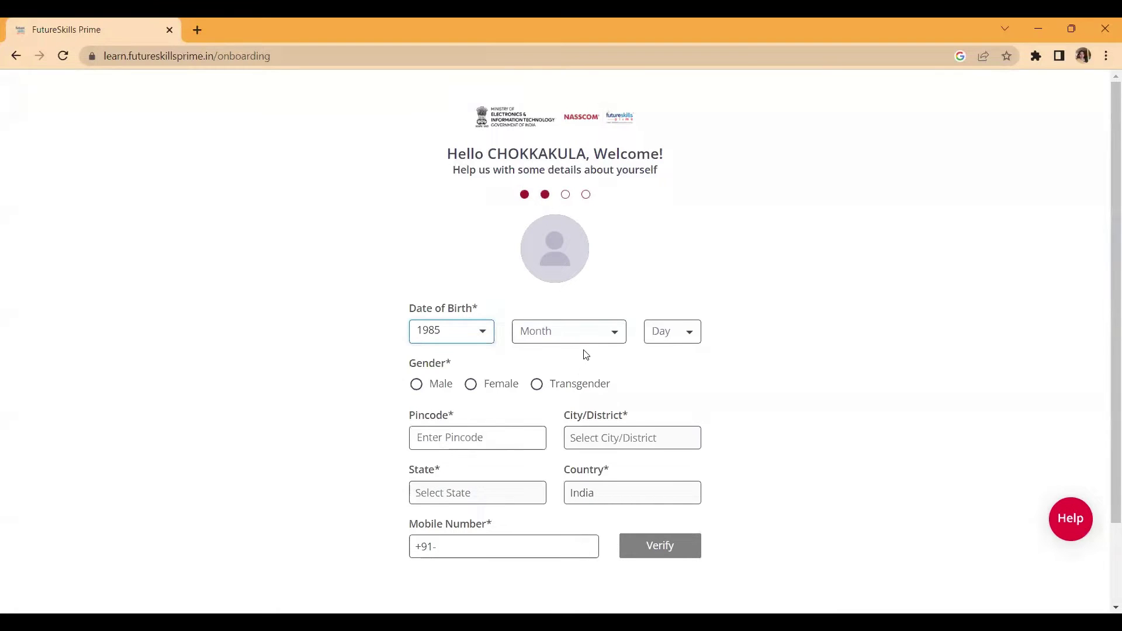
click(614, 332)
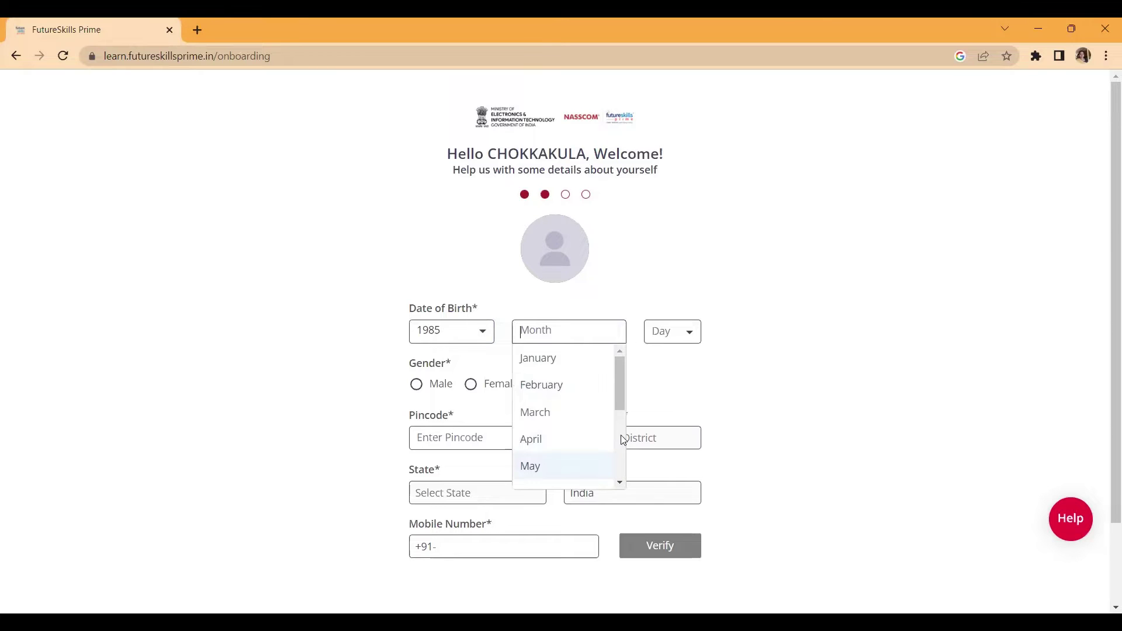
click(621, 483)
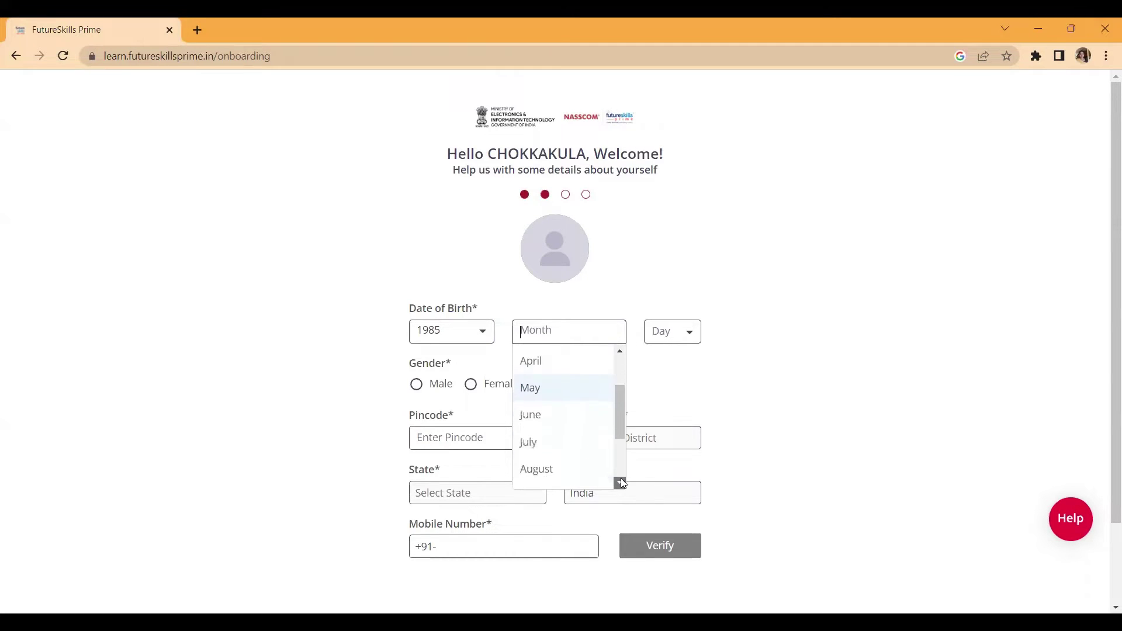
click(621, 483)
click(574, 448)
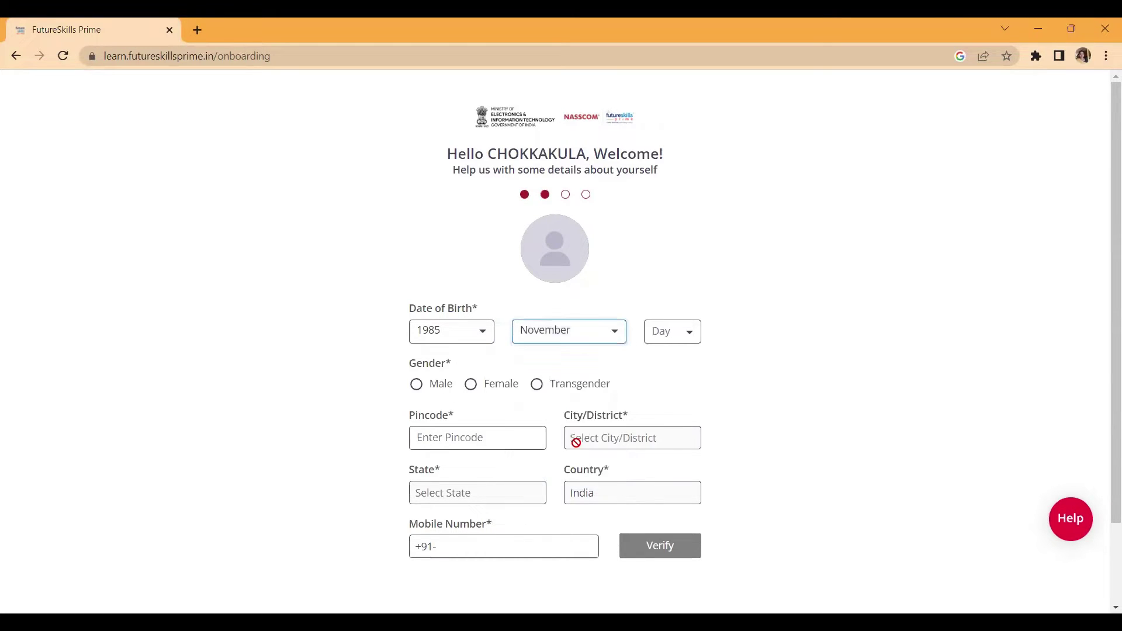
click(690, 337)
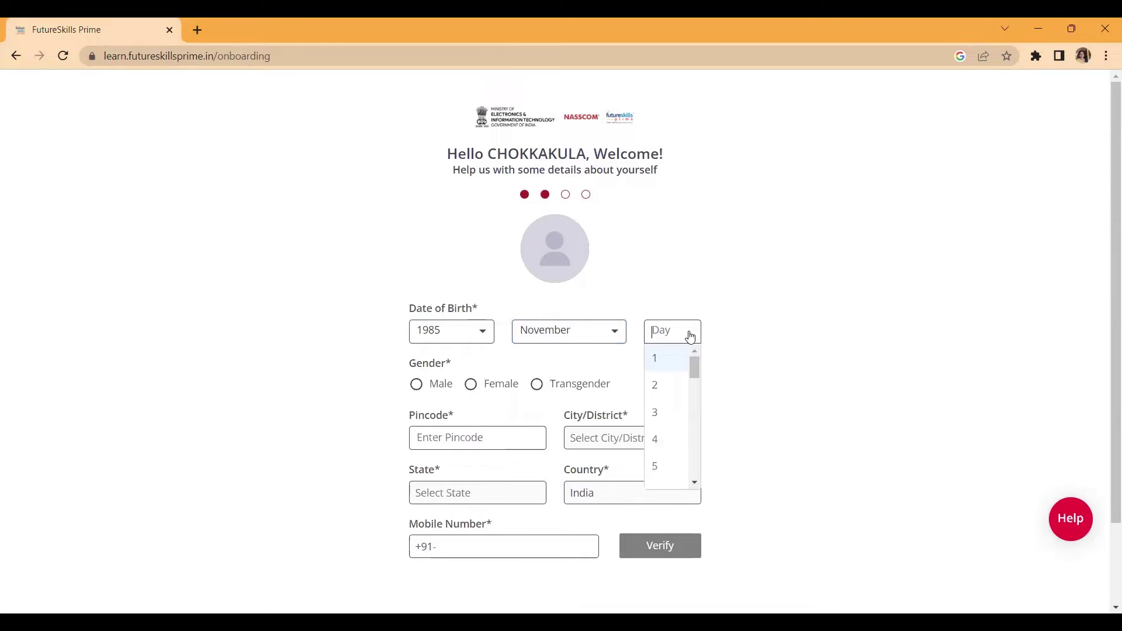
click(697, 485)
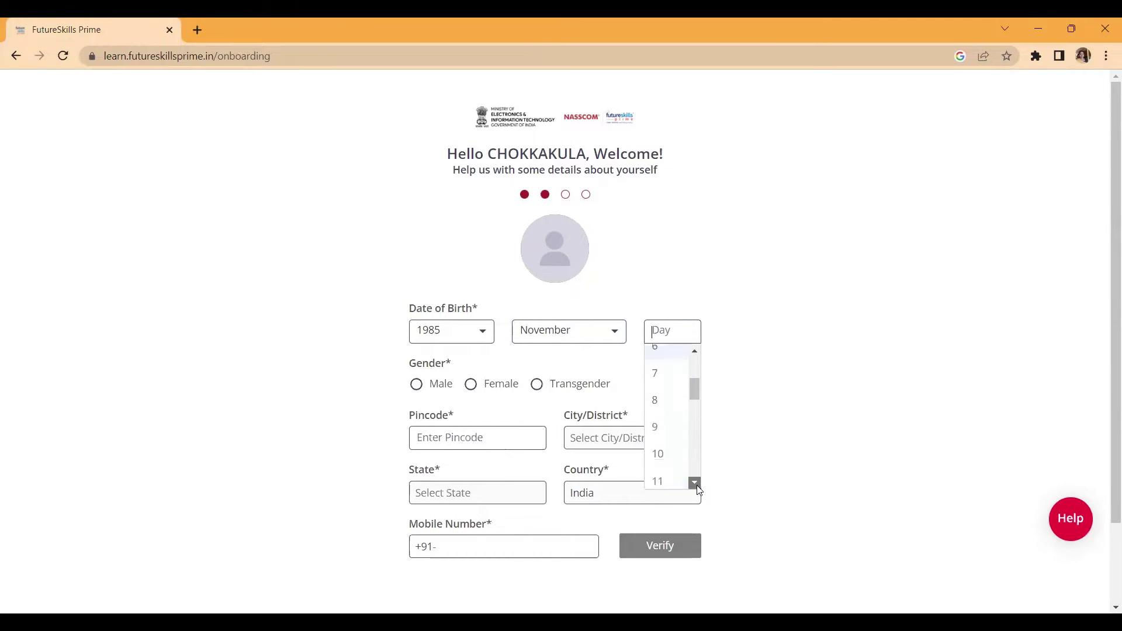
click(664, 427)
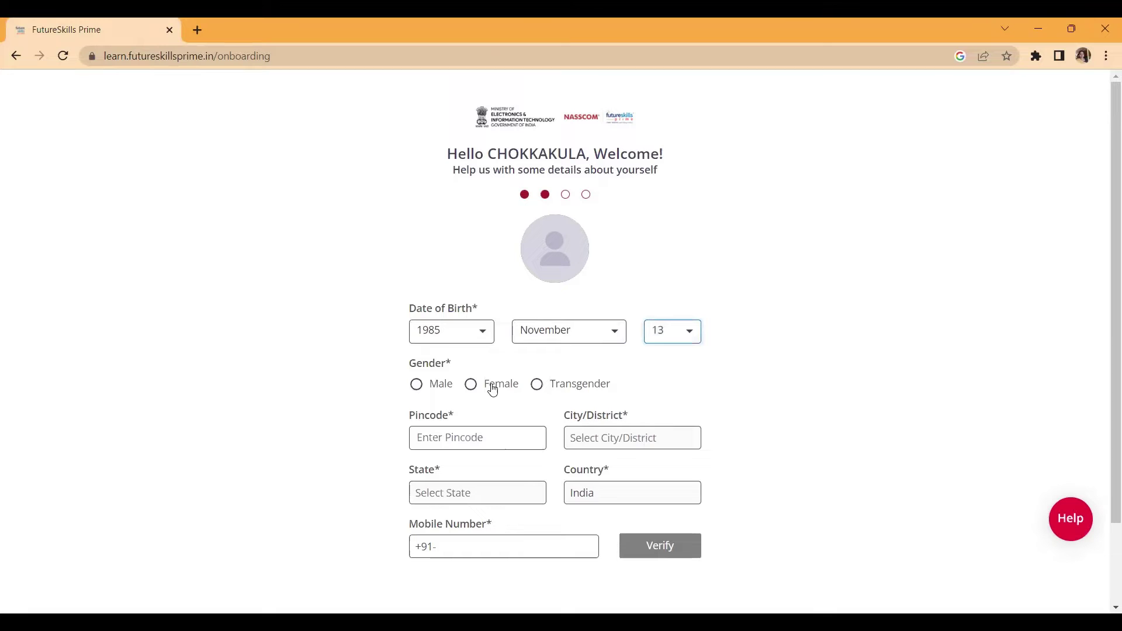
click(470, 386)
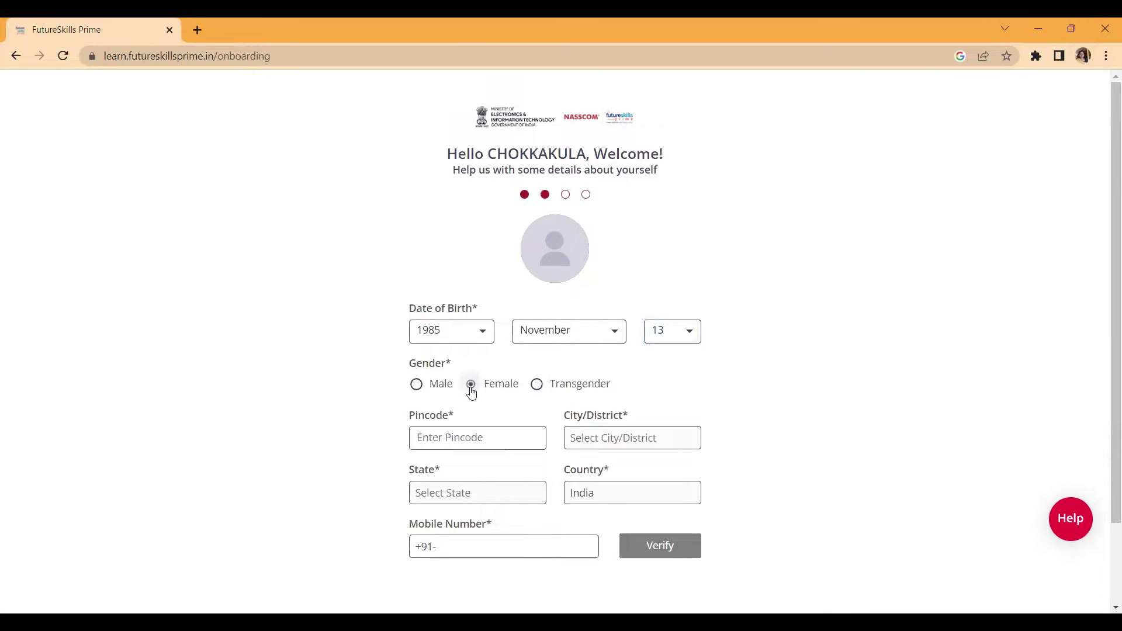
Enter the pincode and the mobile number.
click(449, 438)
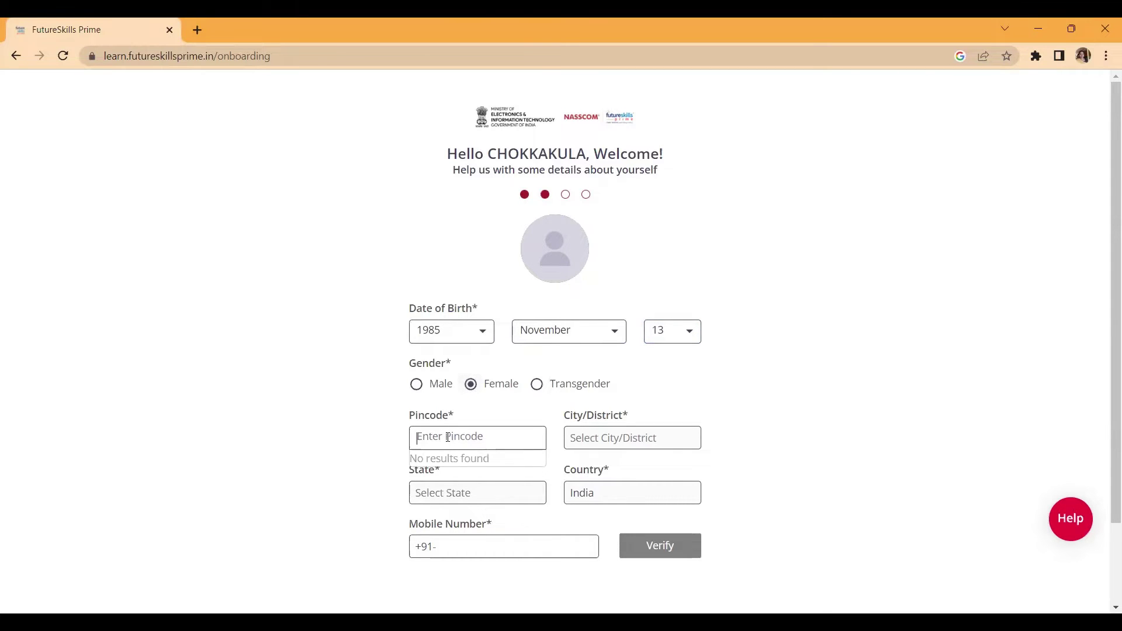
text(530028)
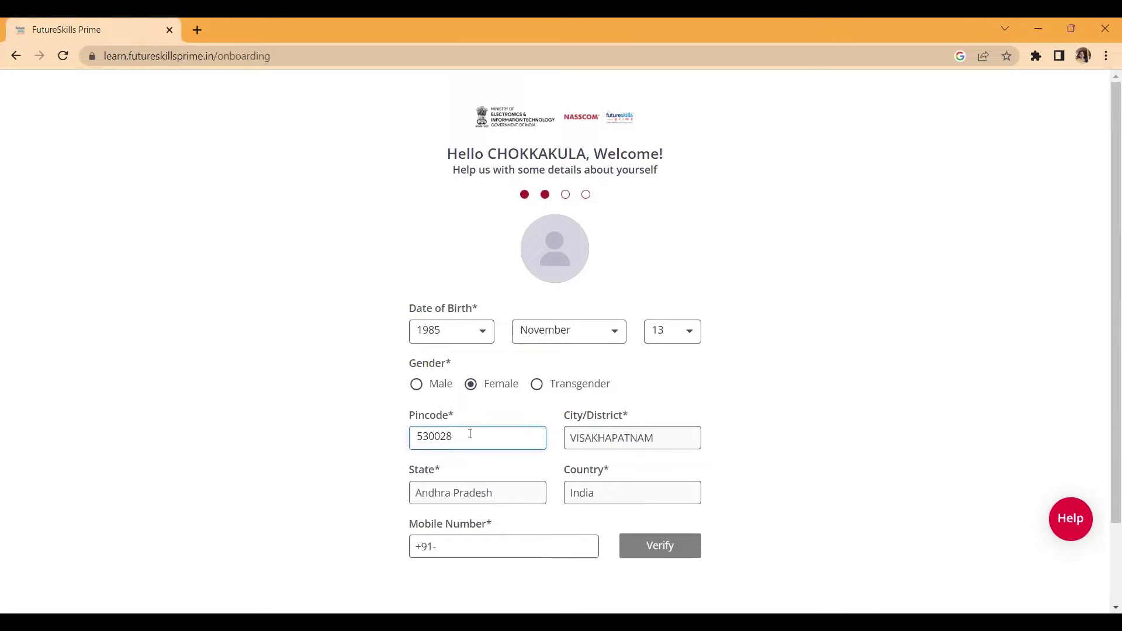
click(457, 549)
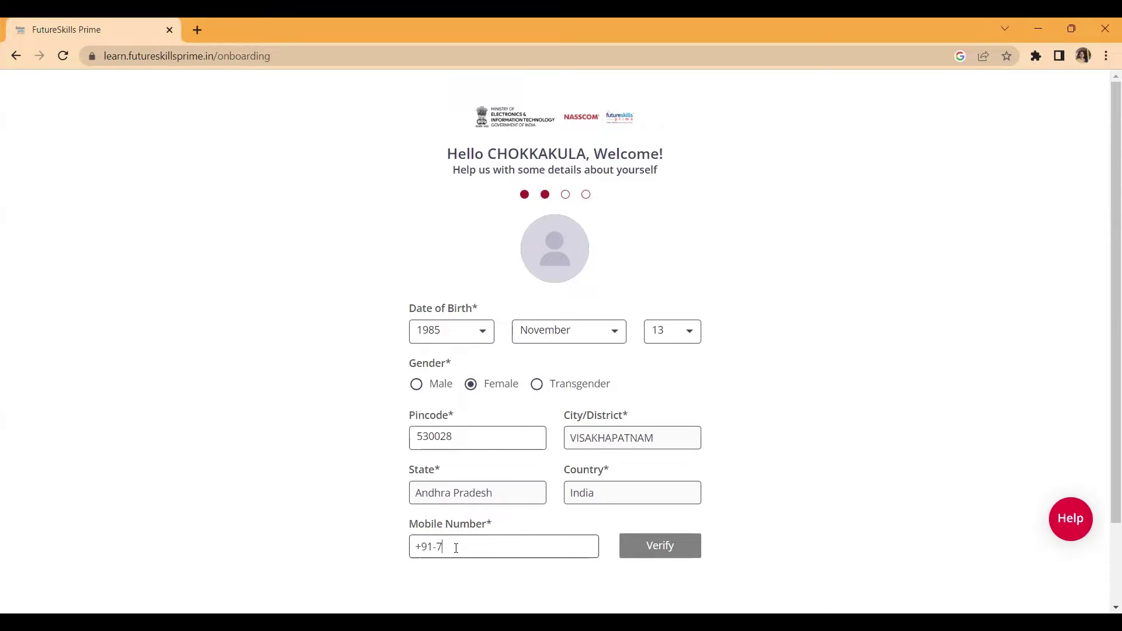
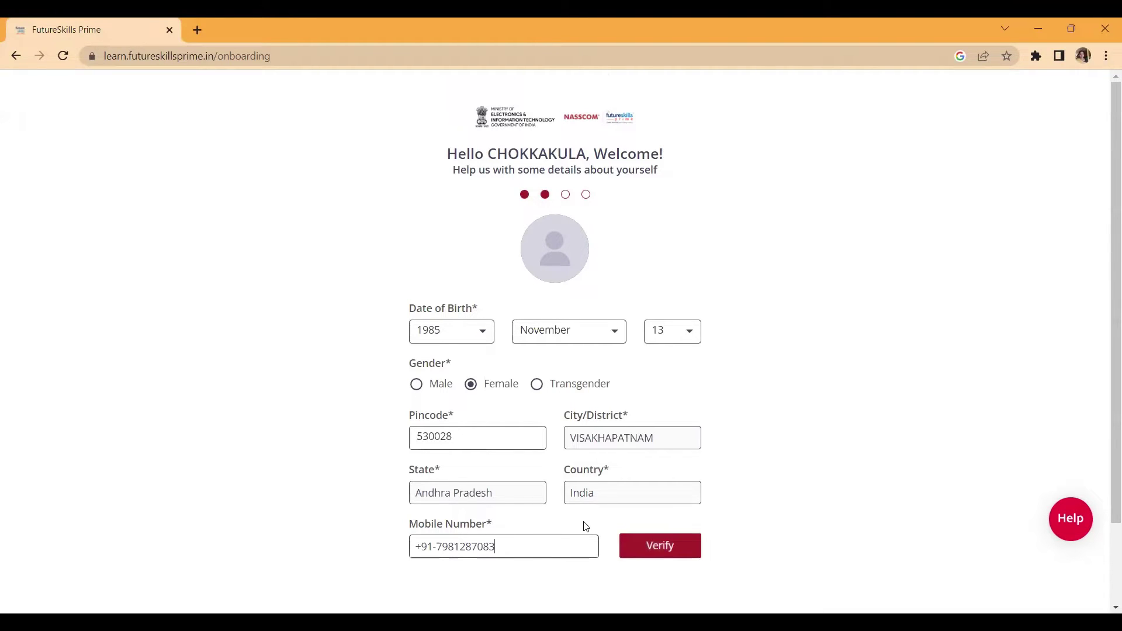
scroll(585, 526, down, 1)
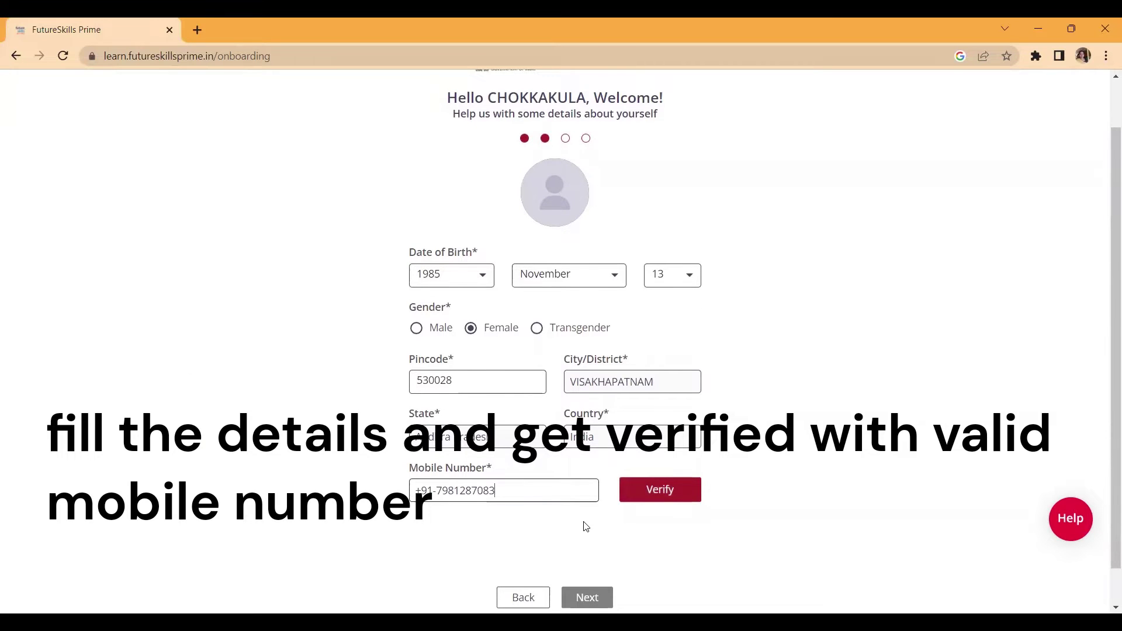
Verify the mobile number with the four-digit OTP received by SMS.
click(663, 485)
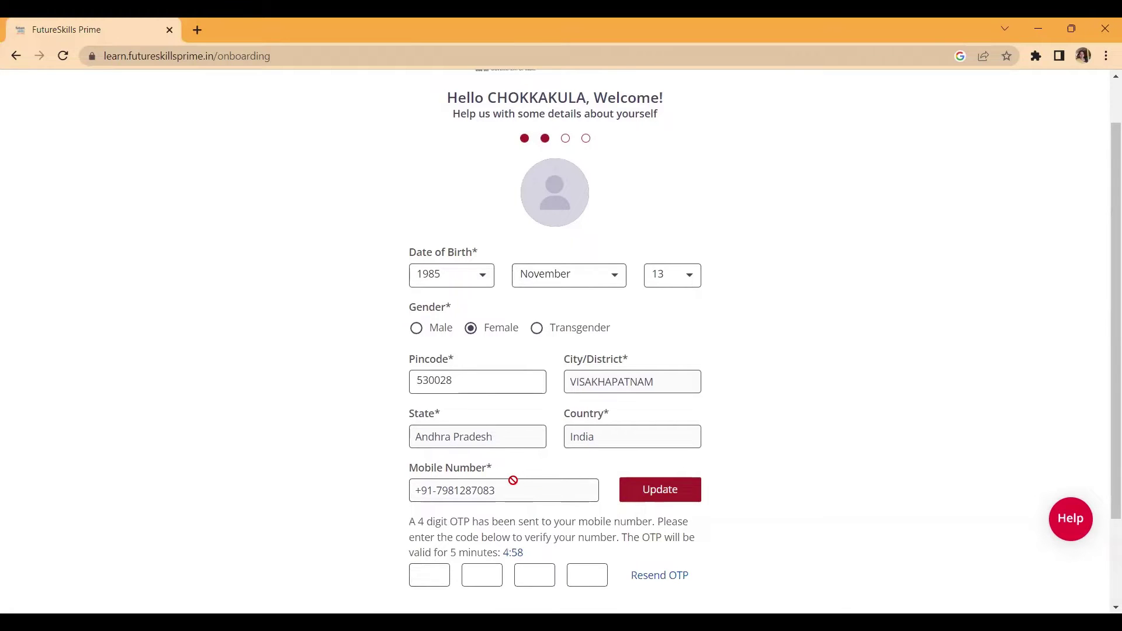
scroll(514, 478, down, 2)
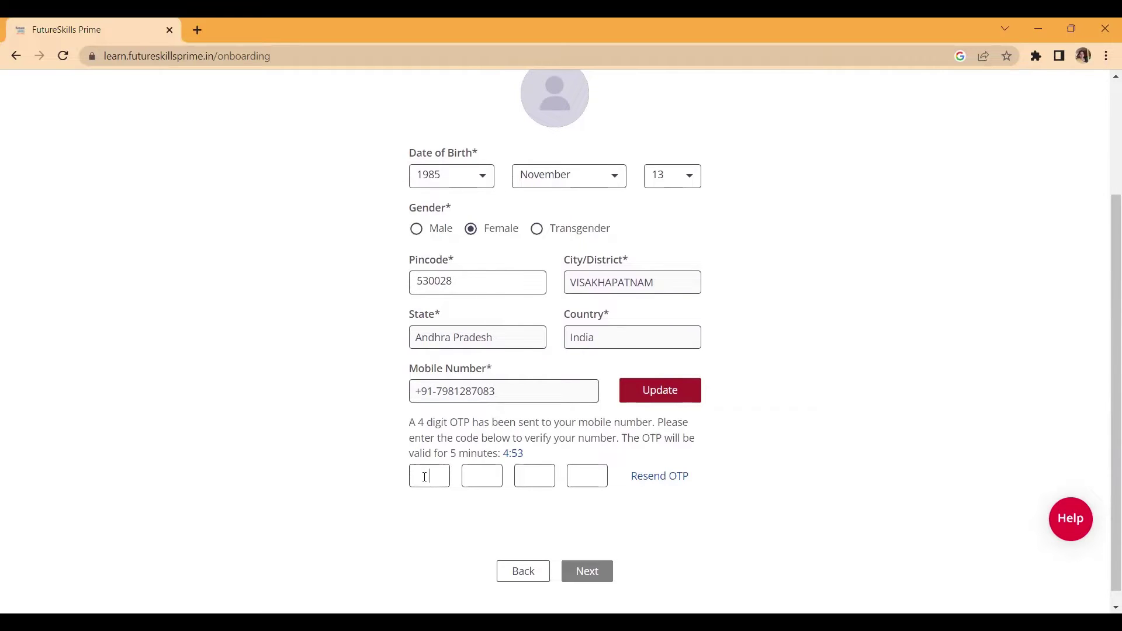
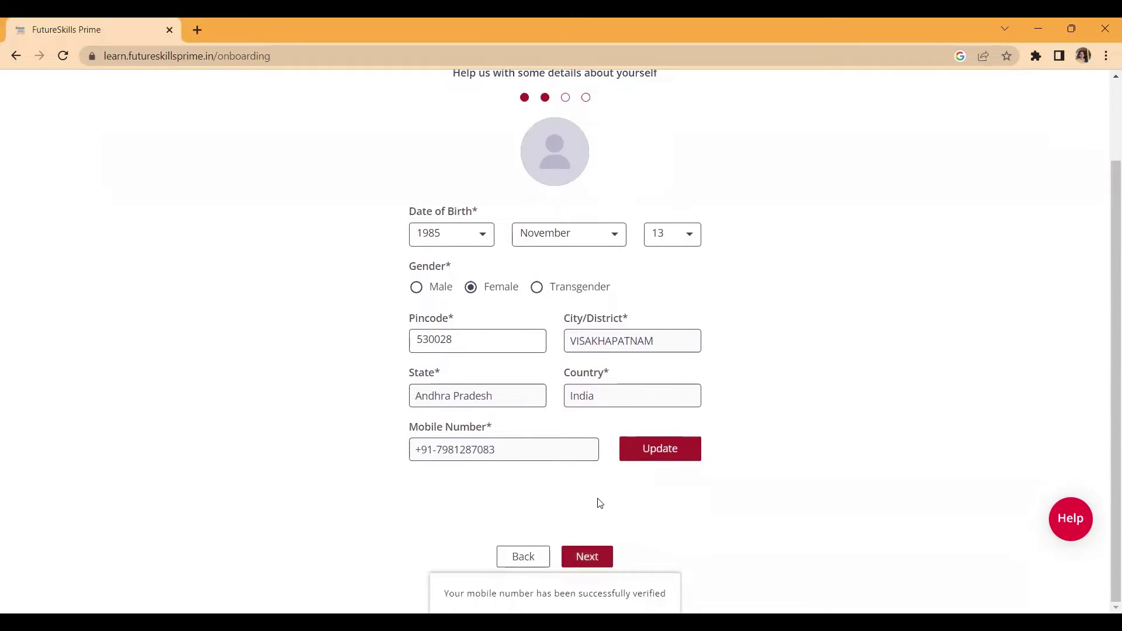
Set occupation to Working Professional and employment to 'Non-IT industry with non IT role', then continue.
click(588, 557)
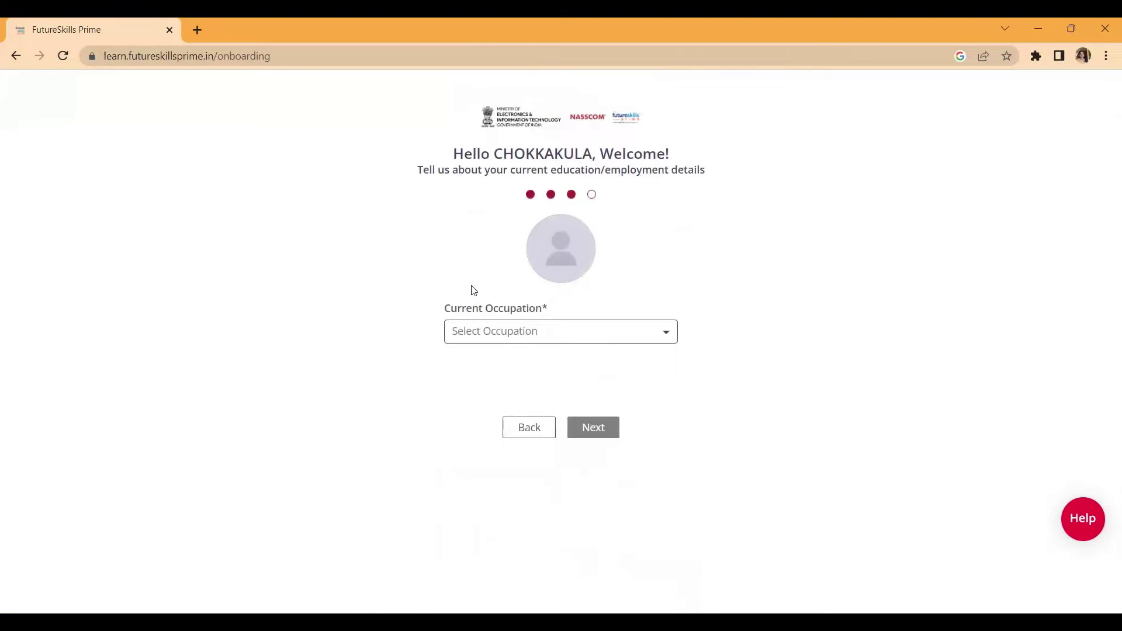
click(545, 326)
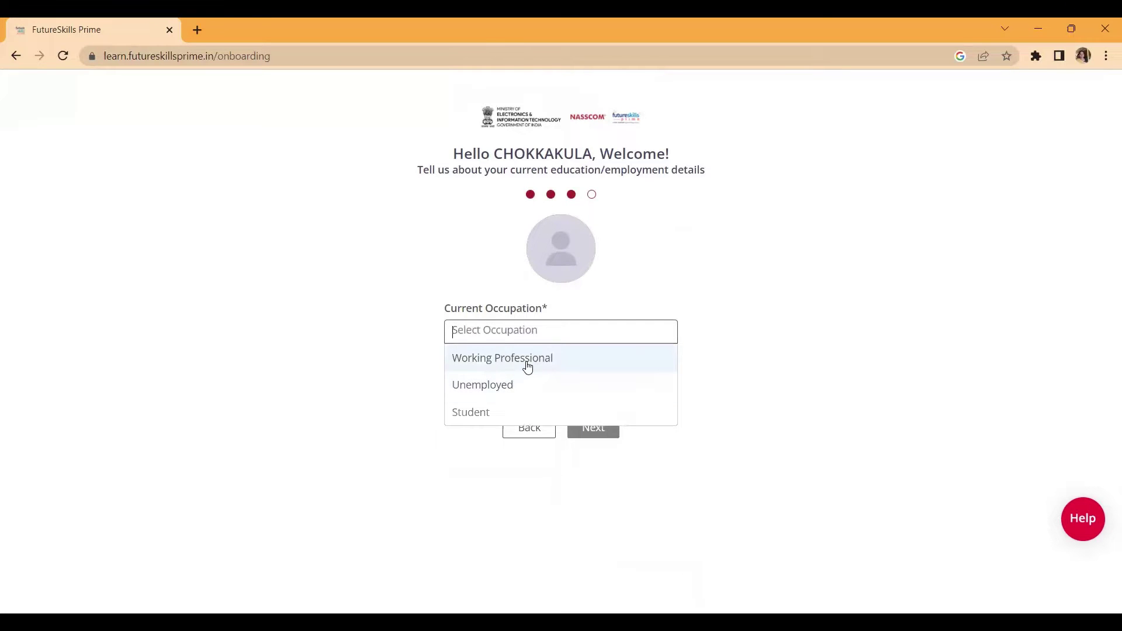
click(524, 360)
click(541, 386)
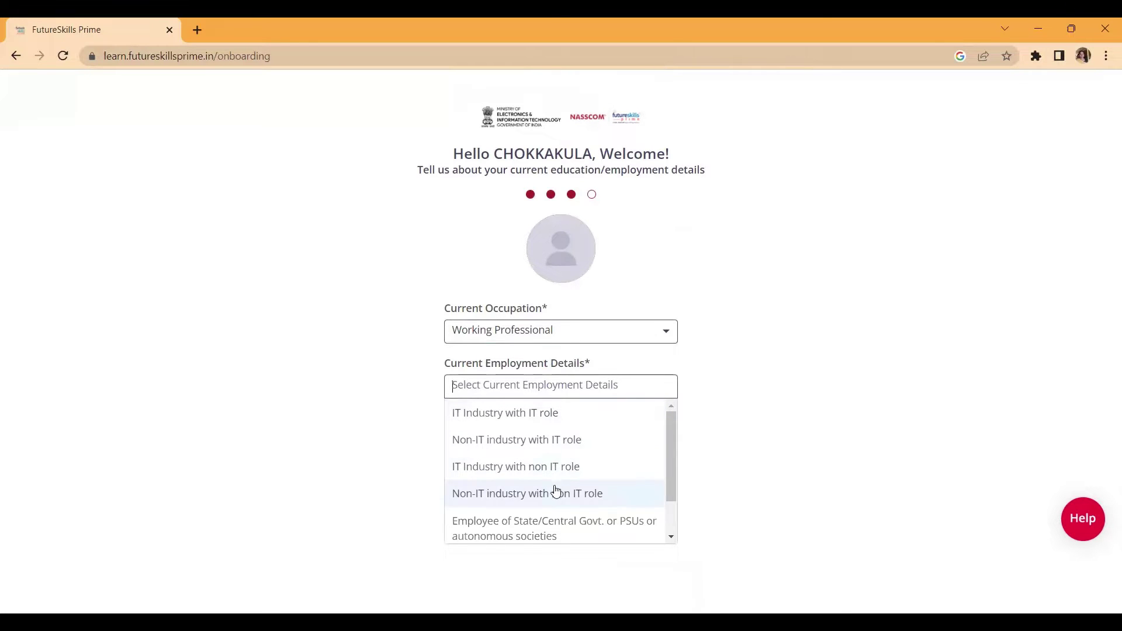
scroll(578, 454, down, 2)
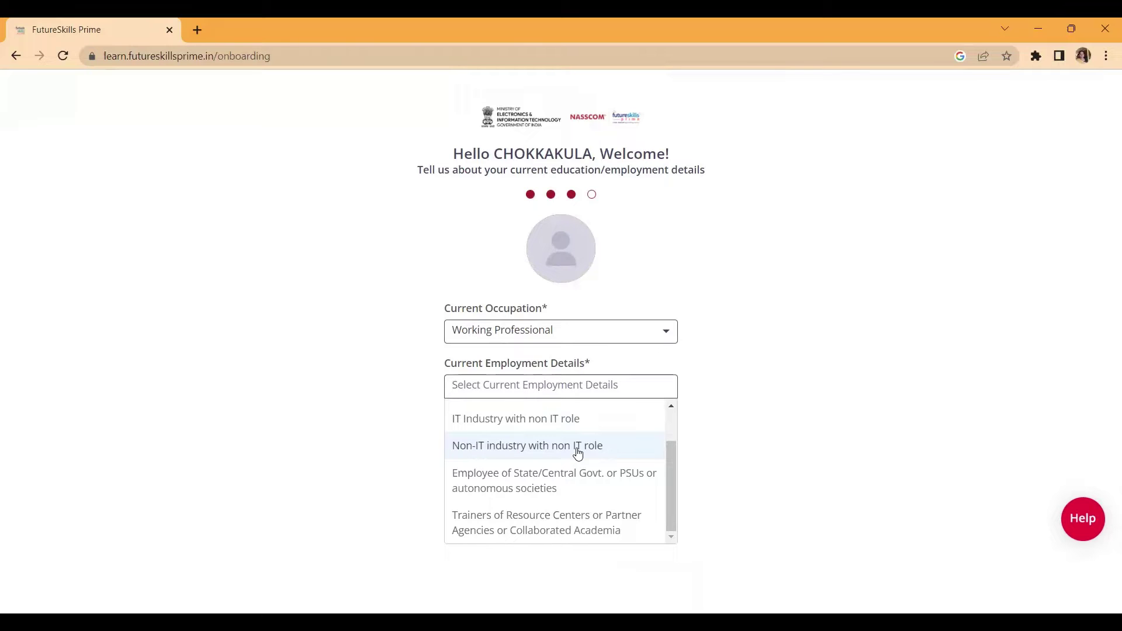
scroll(578, 453, up, 1)
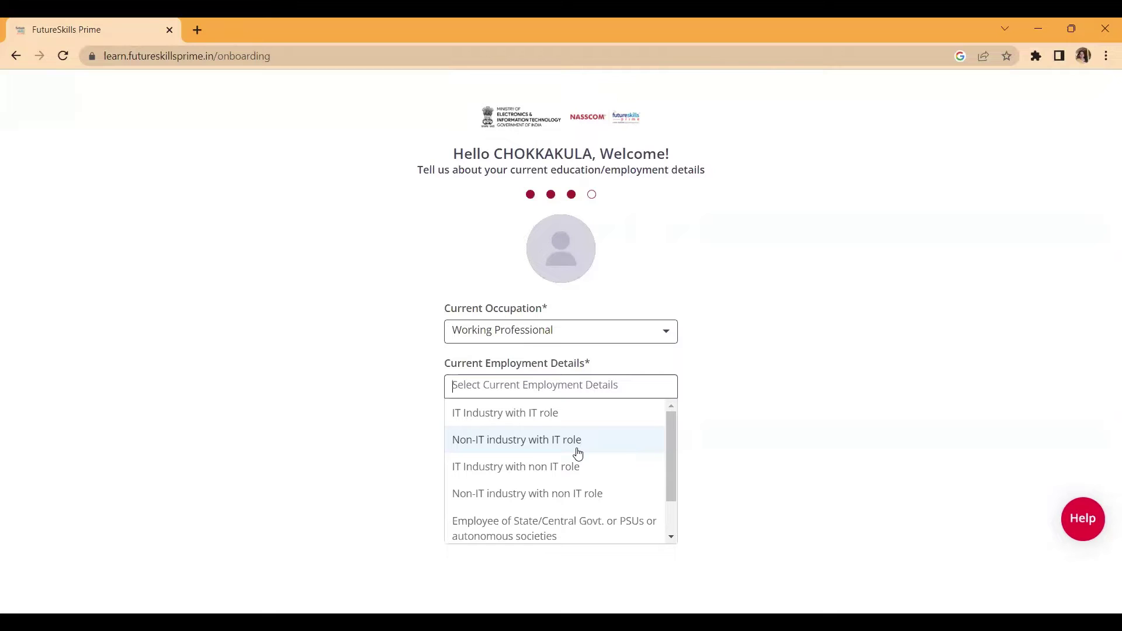
scroll(578, 453, down, 1)
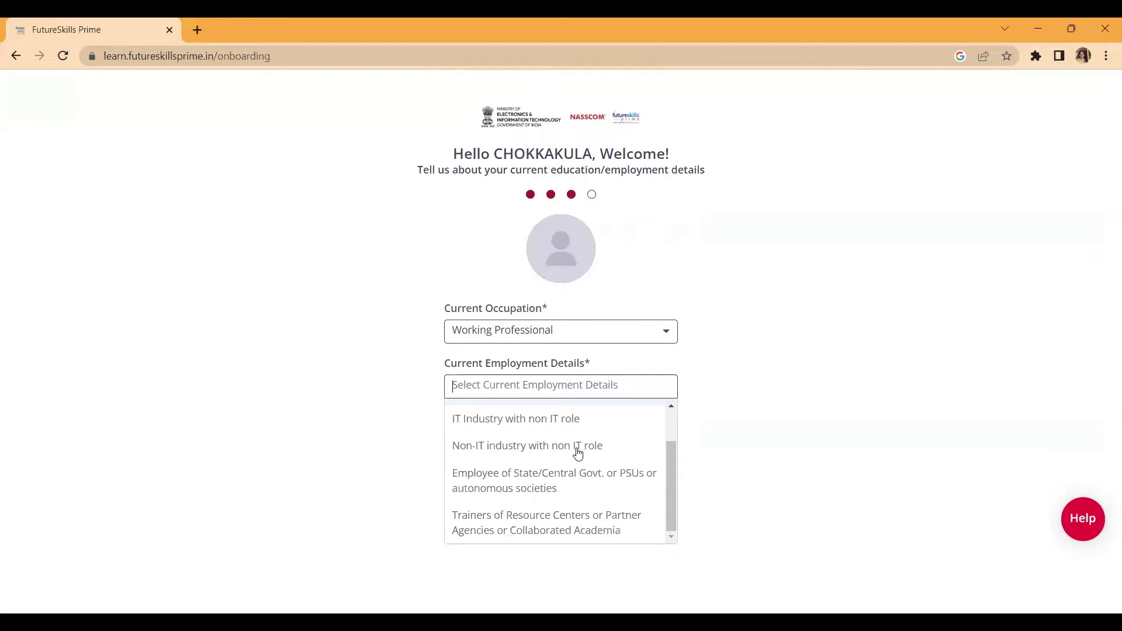
click(524, 453)
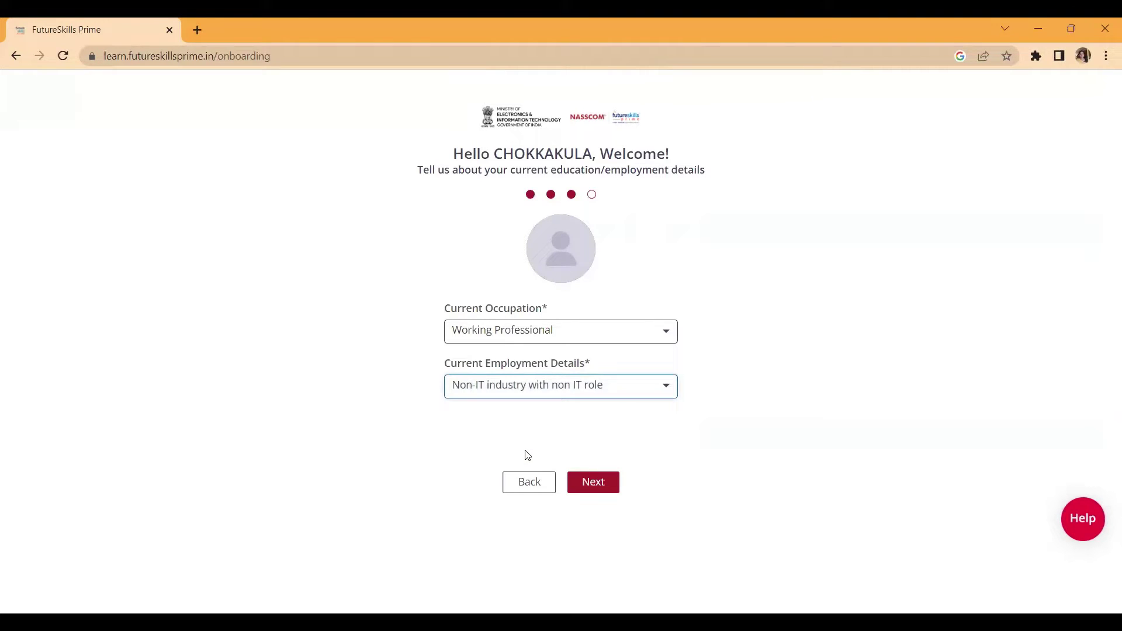
click(594, 483)
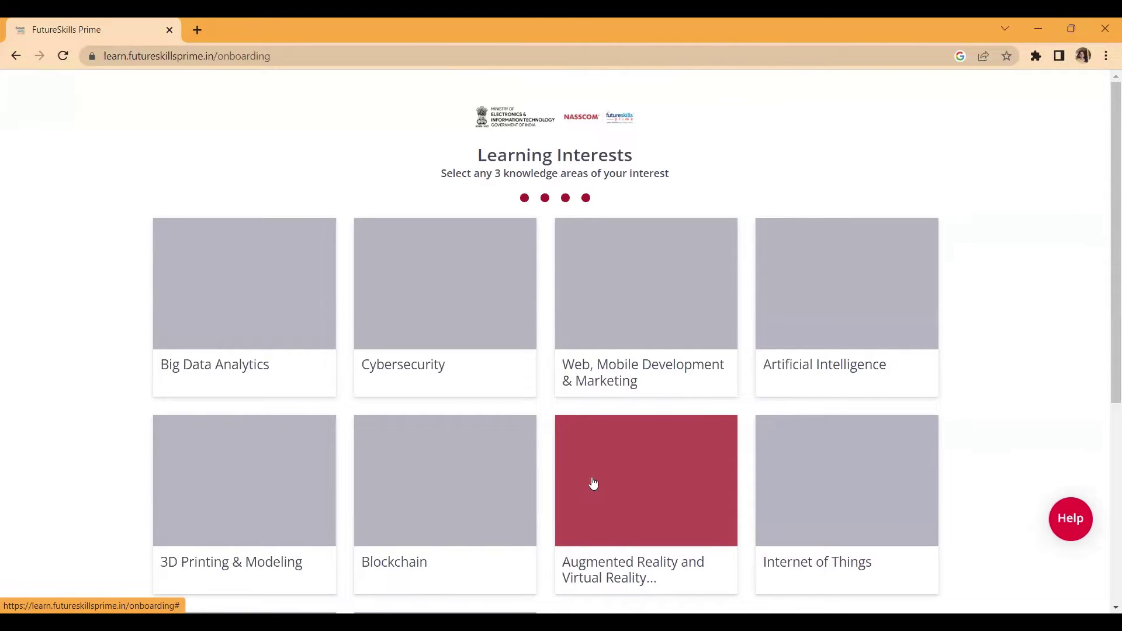
Pick Big Data Analytics, Internet of Things and Artificial Intelligence as learning interests.
click(302, 304)
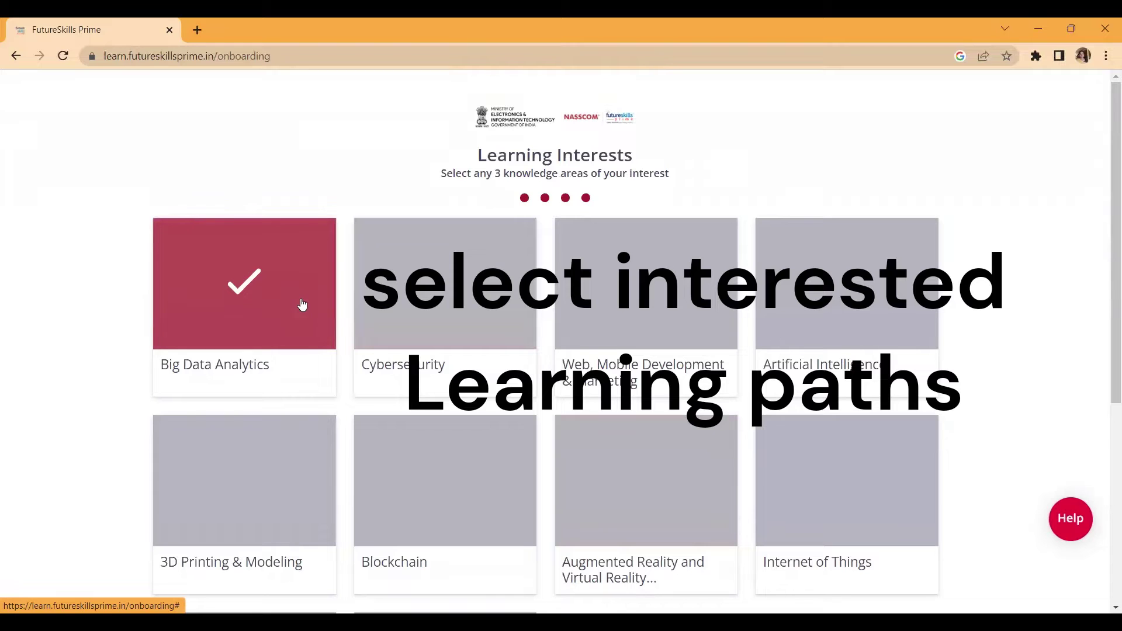
click(766, 472)
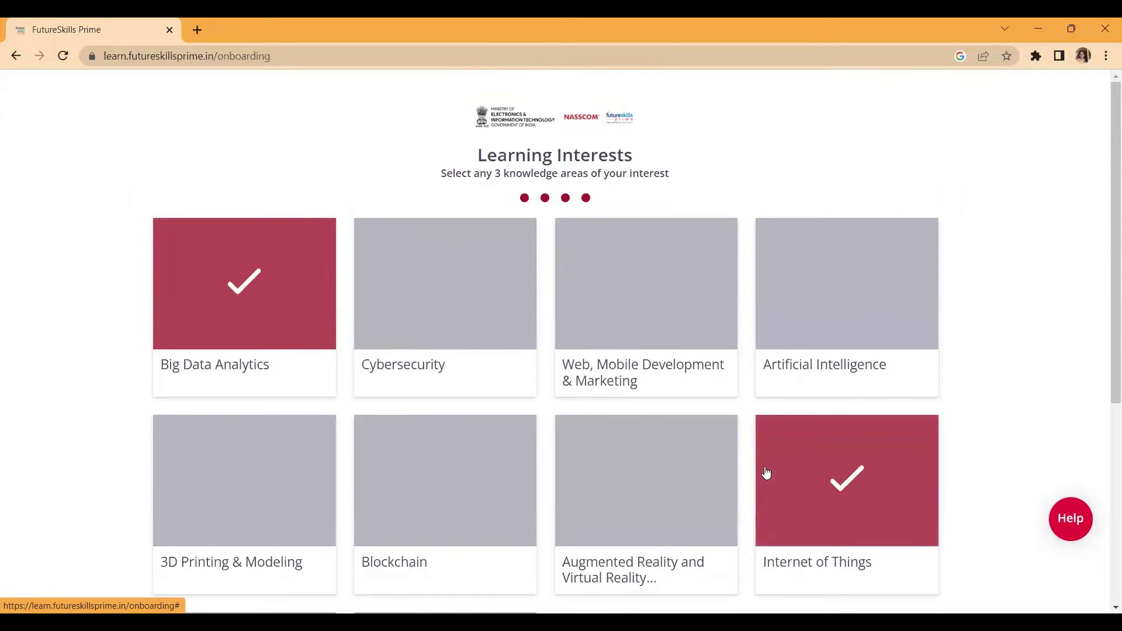
scroll(765, 473, down, 3)
scroll(764, 475, up, 2)
scroll(764, 471, down, 2)
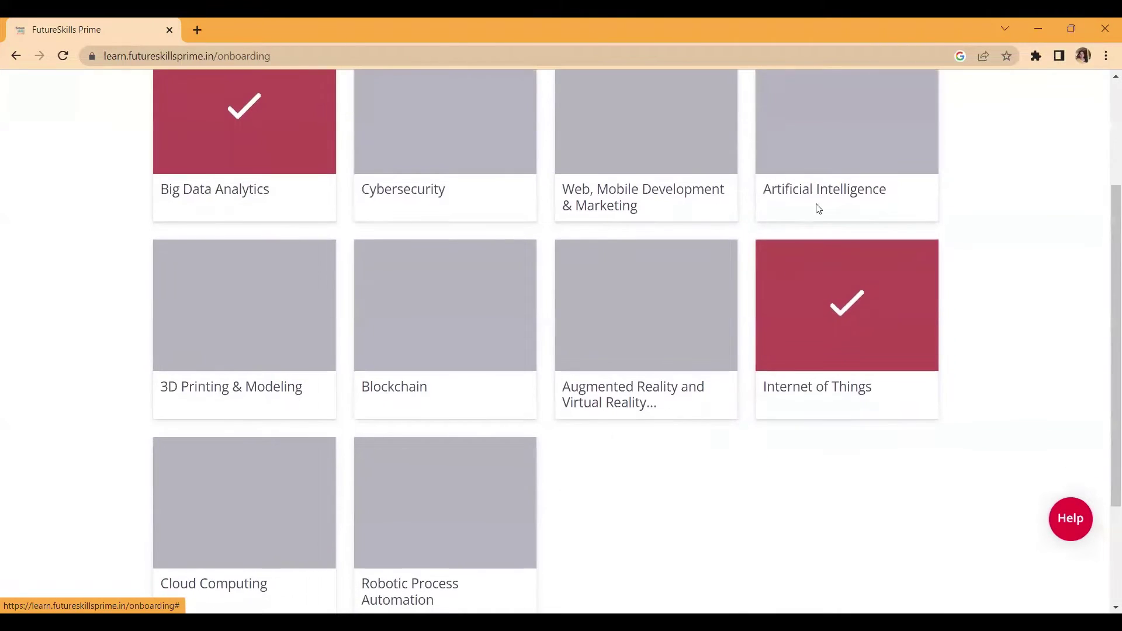
click(847, 178)
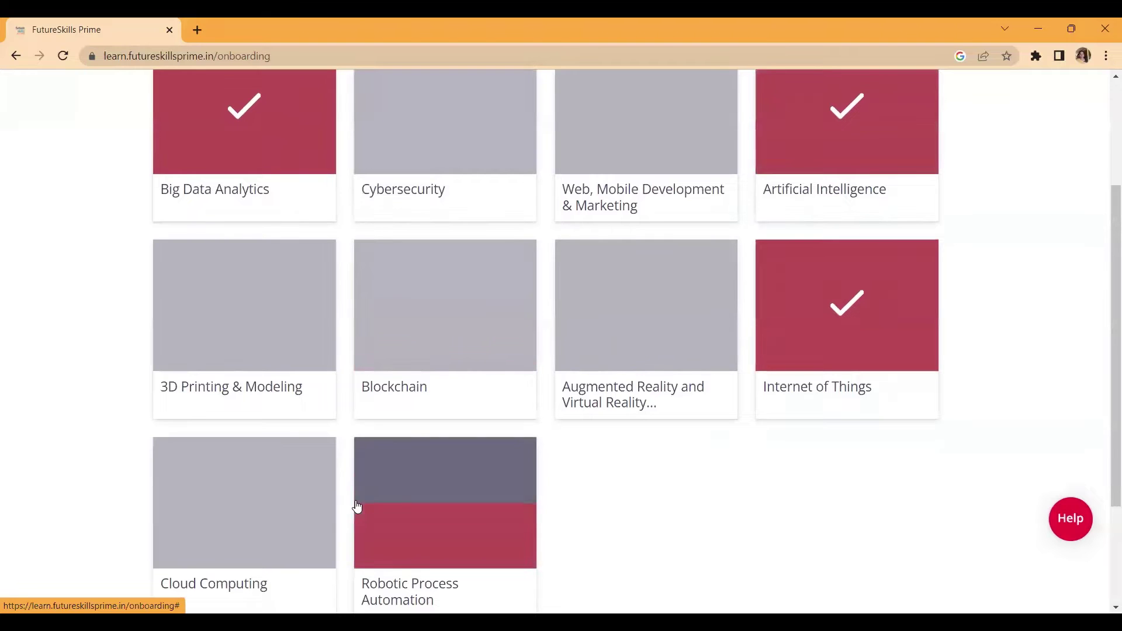
click(243, 504)
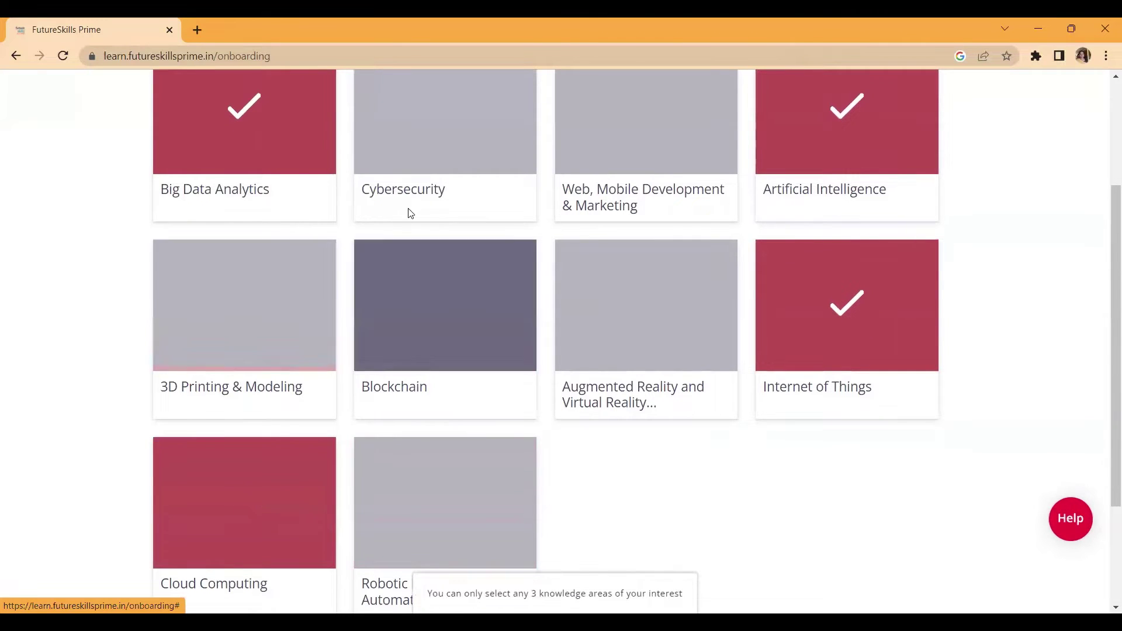
scroll(556, 498, down, 3)
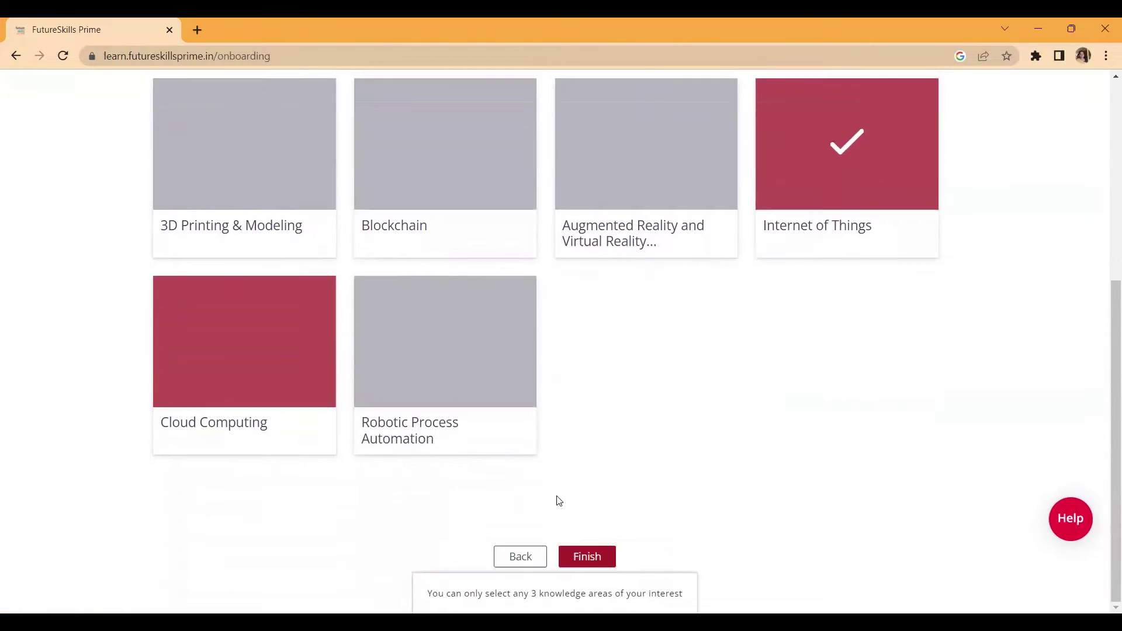
Finish onboarding and view My groups, showing the joined APSCHE Google Cloud Computing group.
click(589, 557)
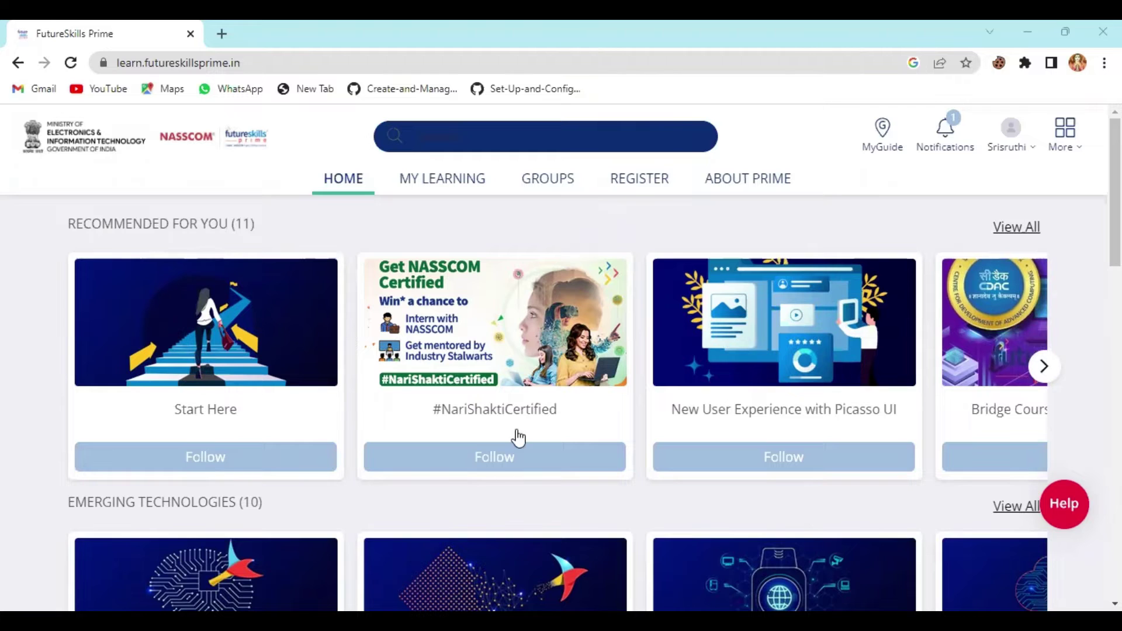
click(542, 191)
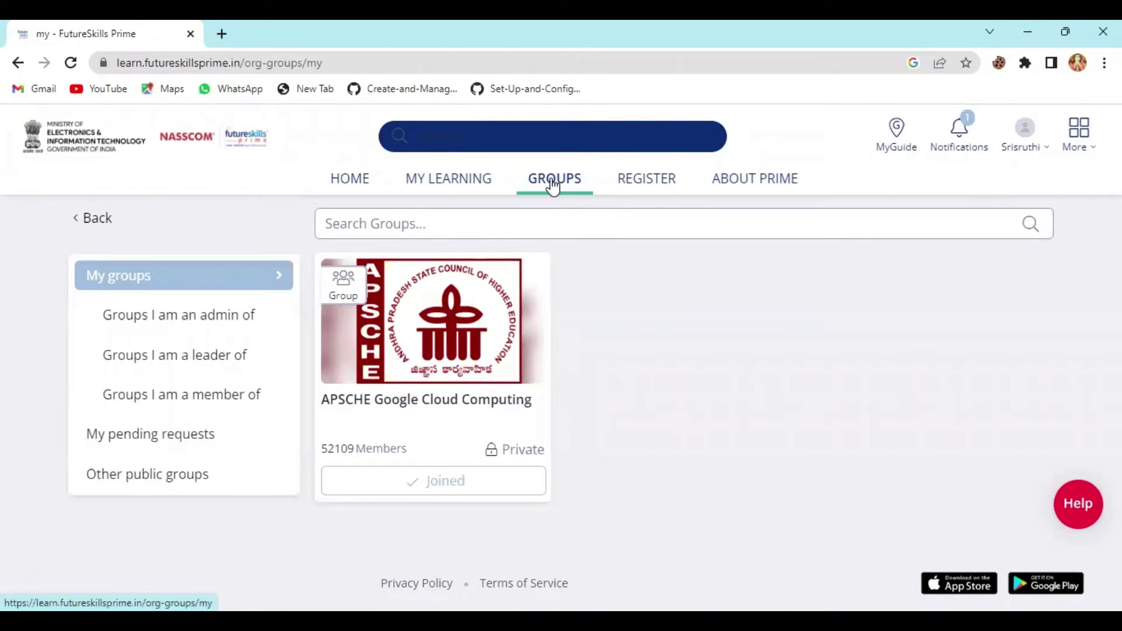
Open the APSCHE Google Cloud Computing group and scroll to its Google Cloud enrollment post.
click(420, 409)
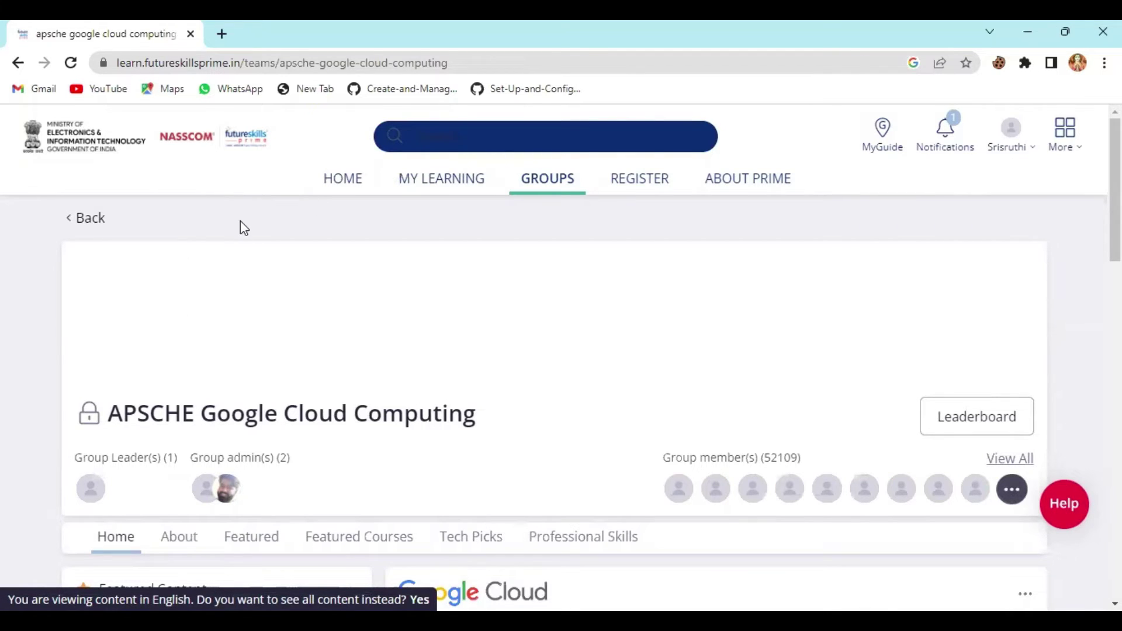
scroll(499, 381, down, 5)
scroll(499, 380, down, 3)
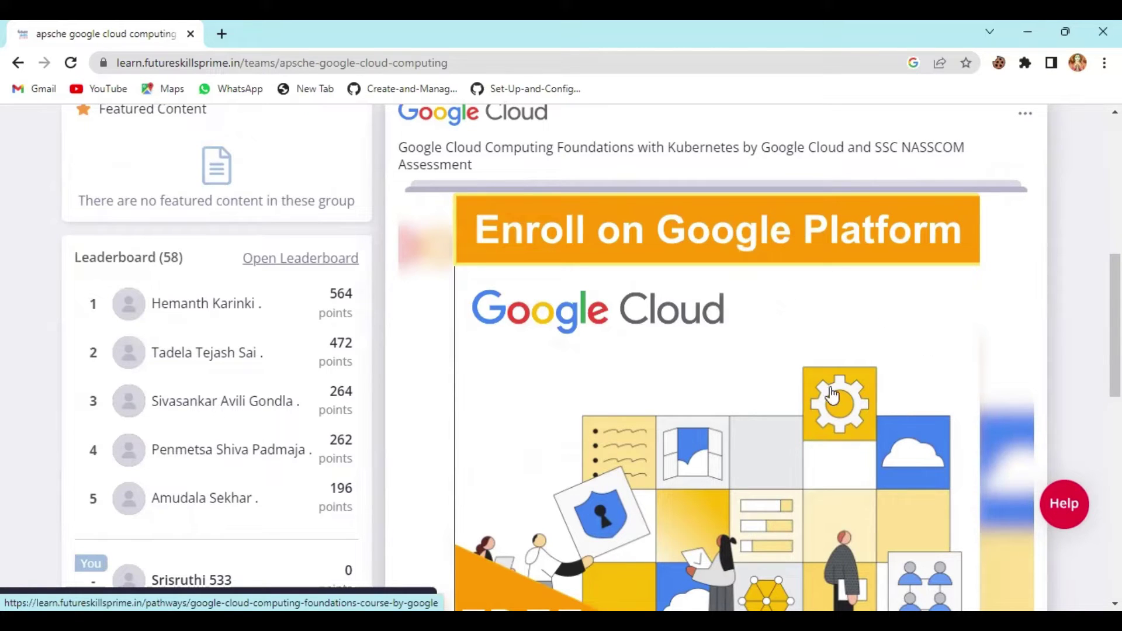
Open the Google Cloud Computing Foundations with Kubernetes pathway and start it at Card 1/4.
click(793, 374)
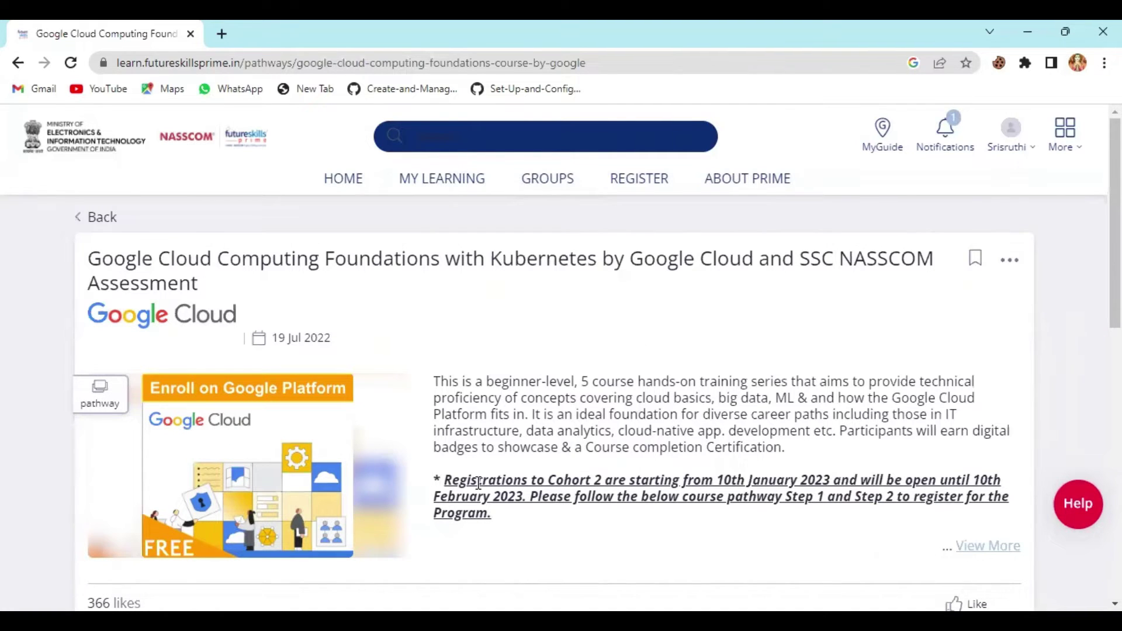
scroll(476, 481, down, 5)
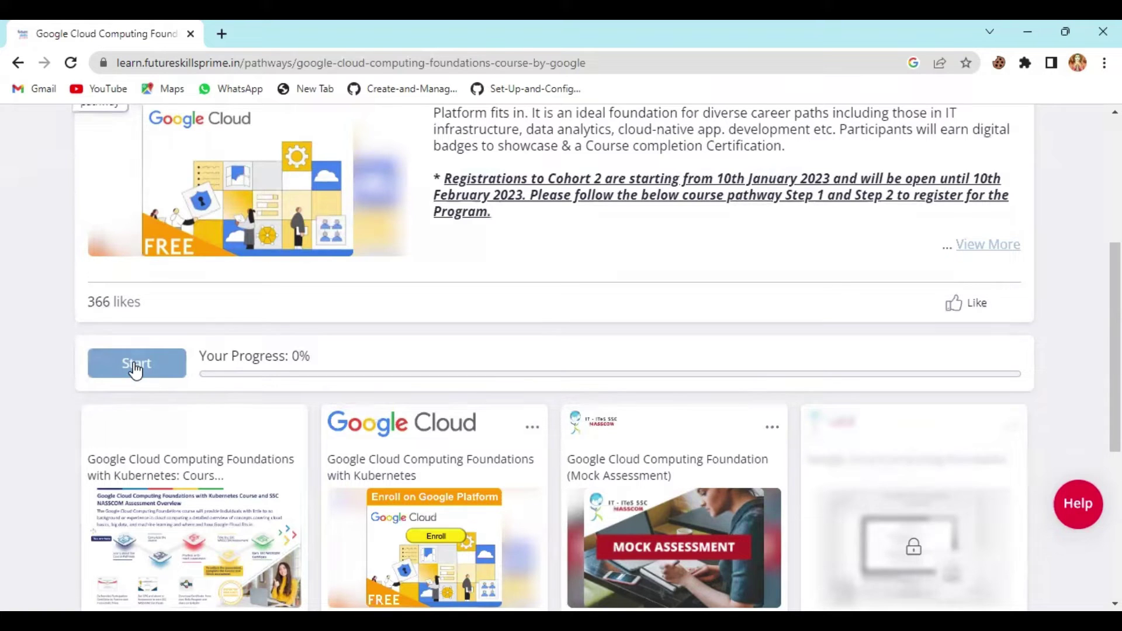
click(136, 368)
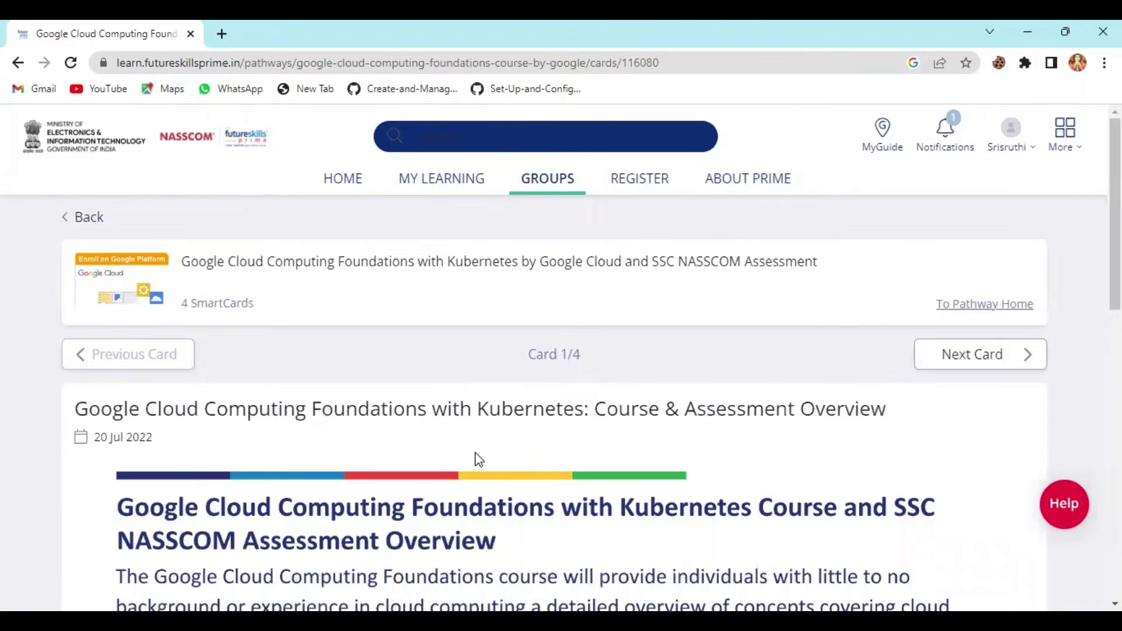
scroll(475, 452, down, 2)
scroll(476, 453, down, 6)
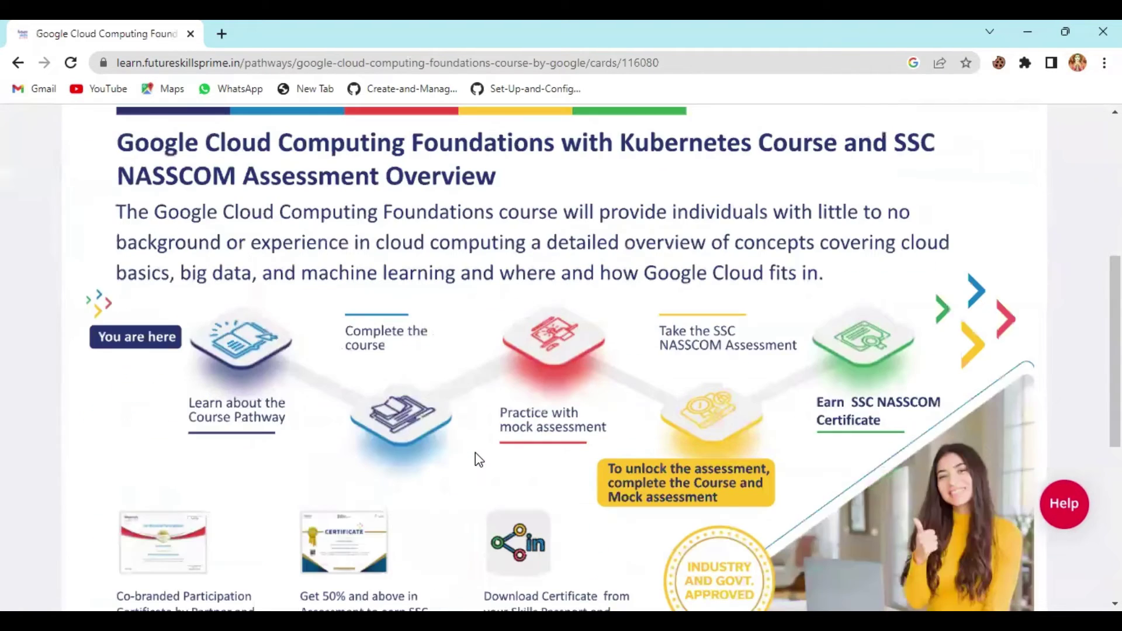
scroll(475, 453, down, 7)
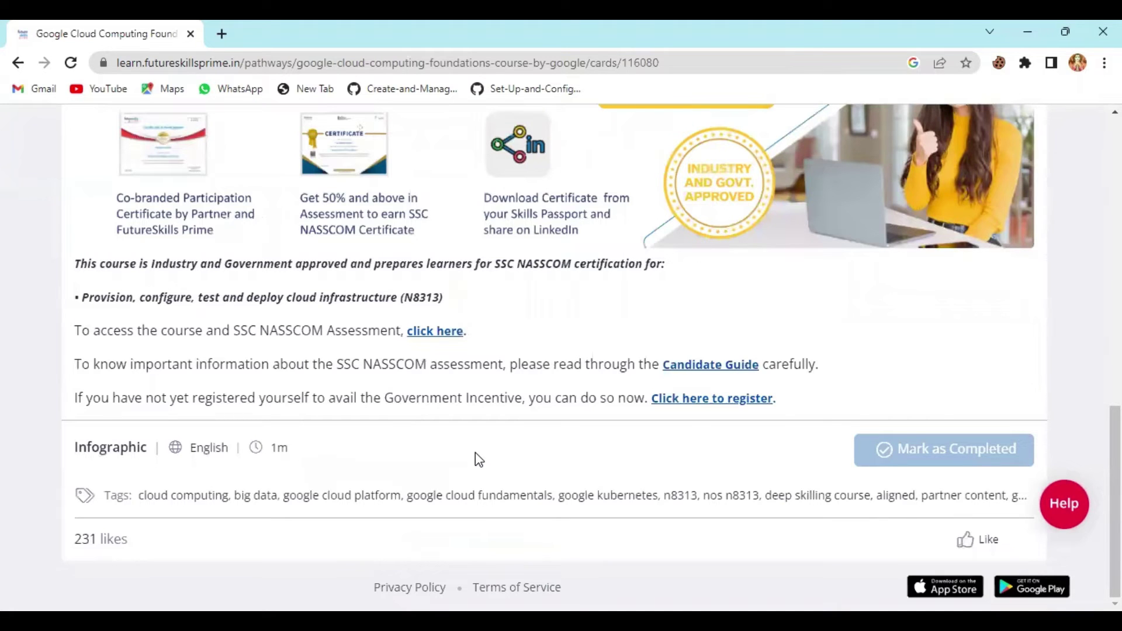
scroll(476, 452, up, 15)
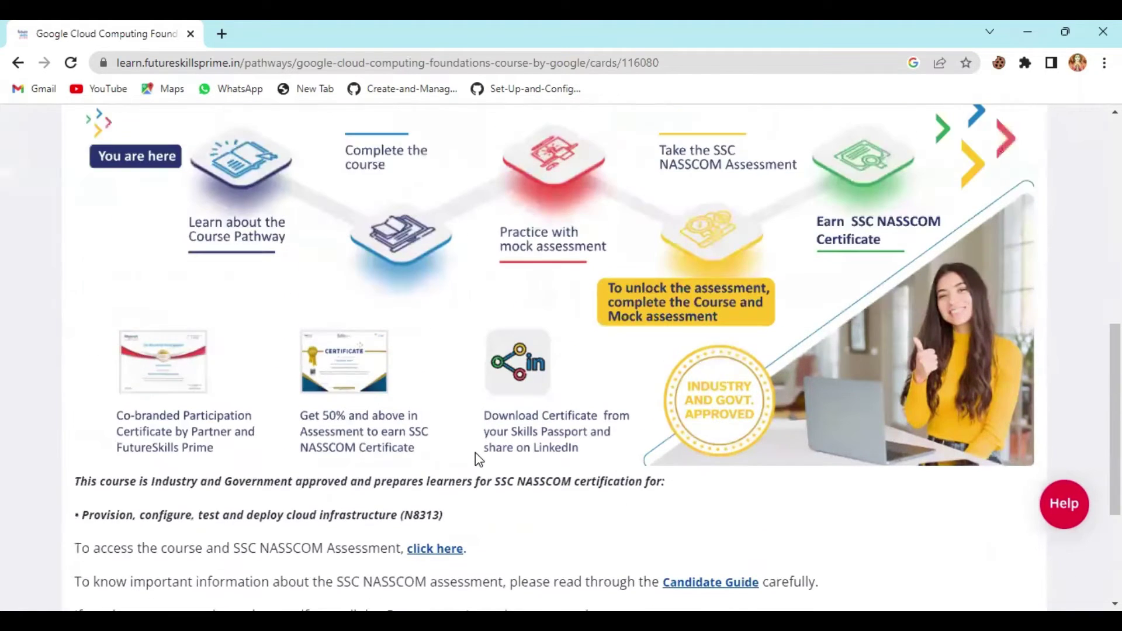
scroll(475, 453, up, 2)
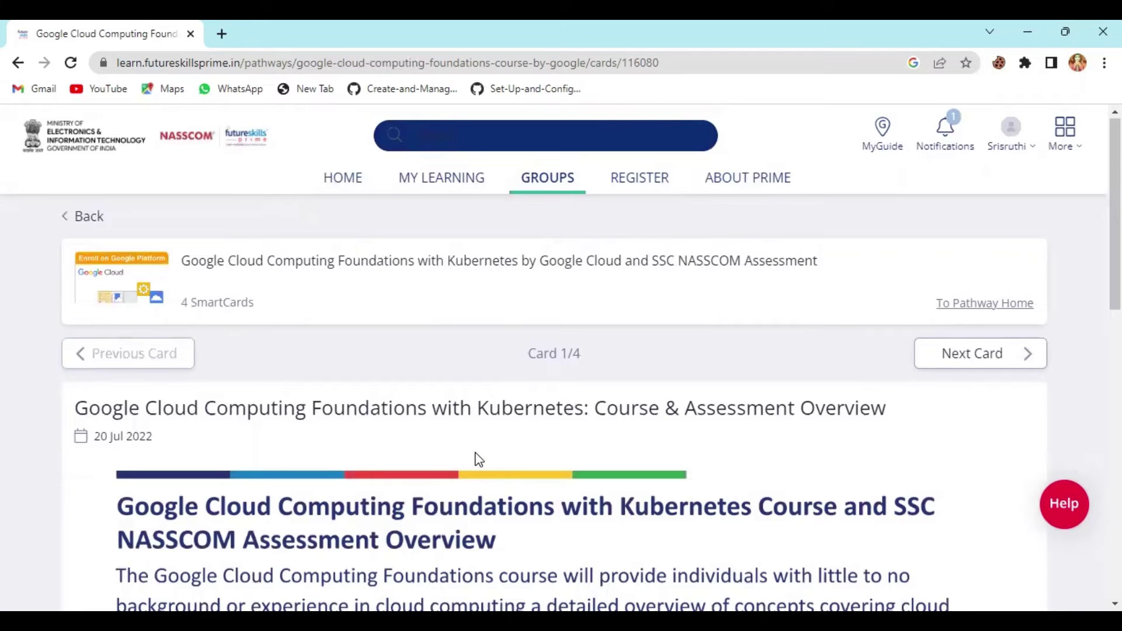
scroll(475, 454, down, 5)
scroll(475, 454, down, 7)
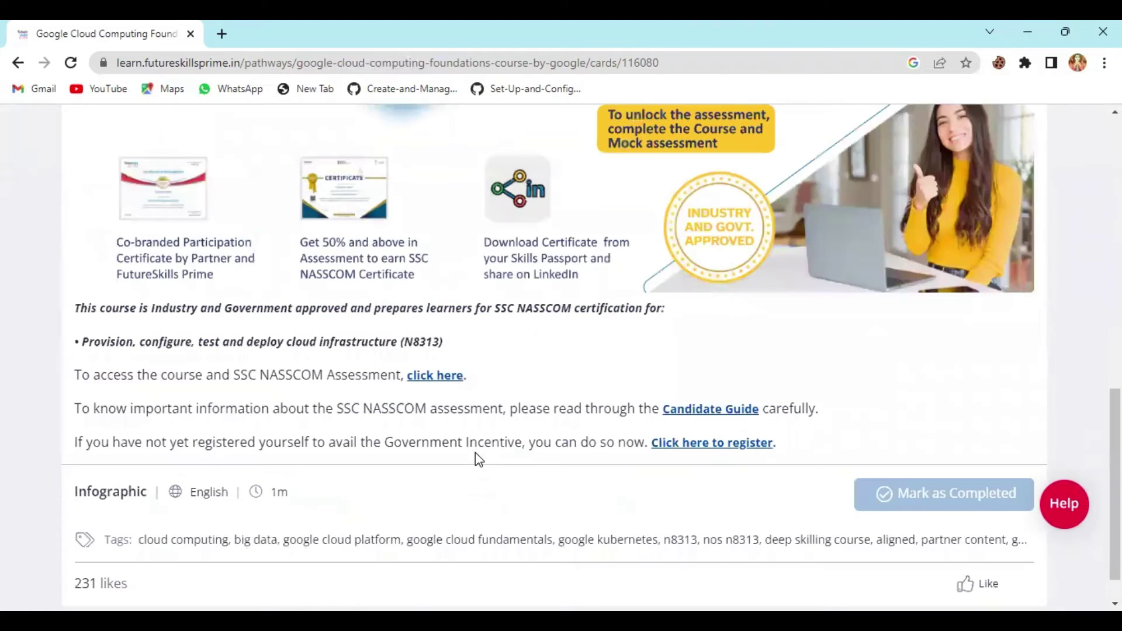
scroll(475, 460, down, 1)
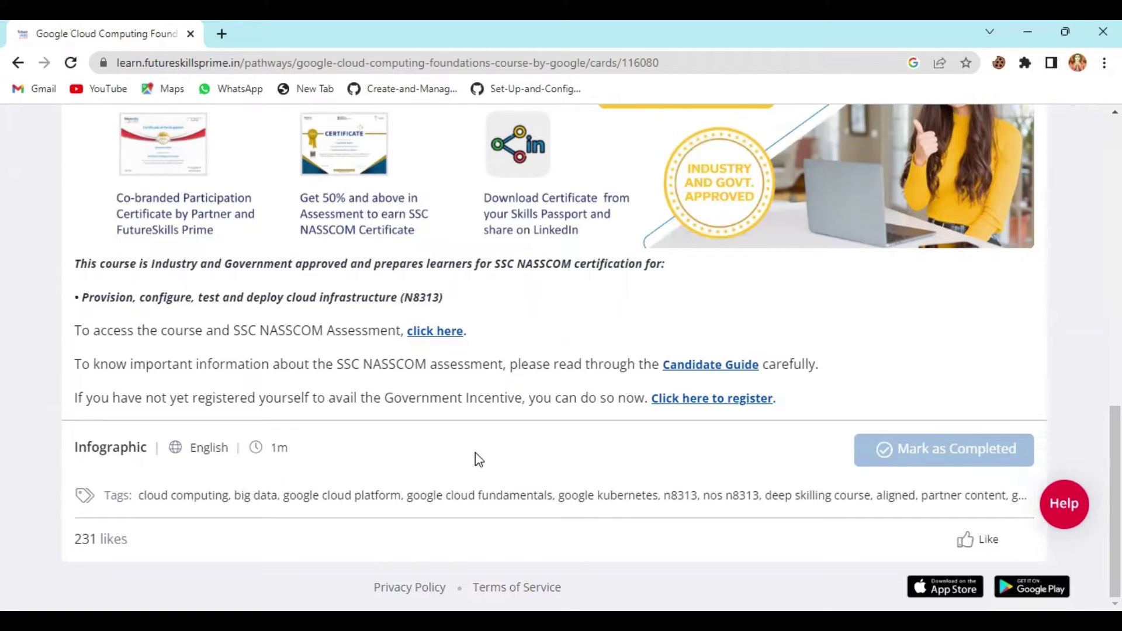
click(431, 333)
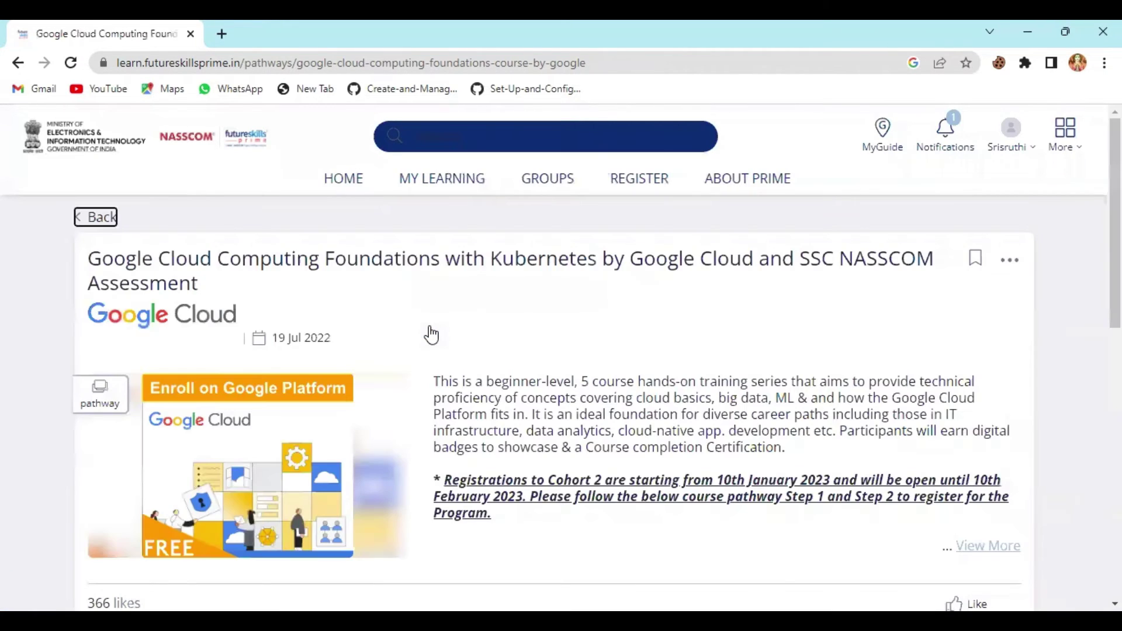
scroll(438, 286, down, 5)
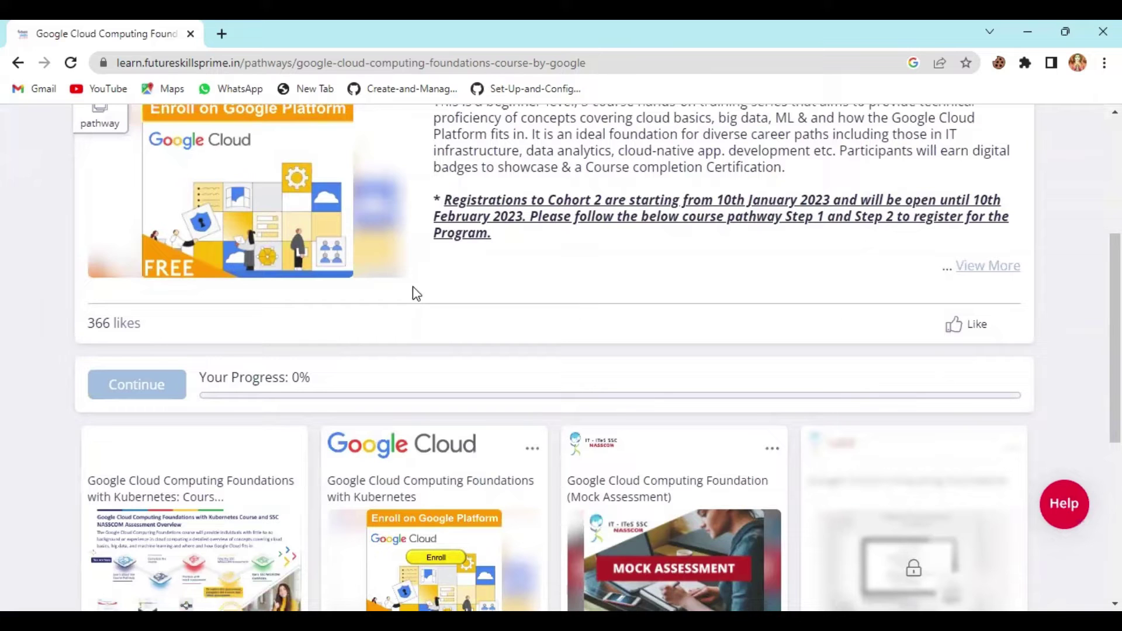
click(146, 392)
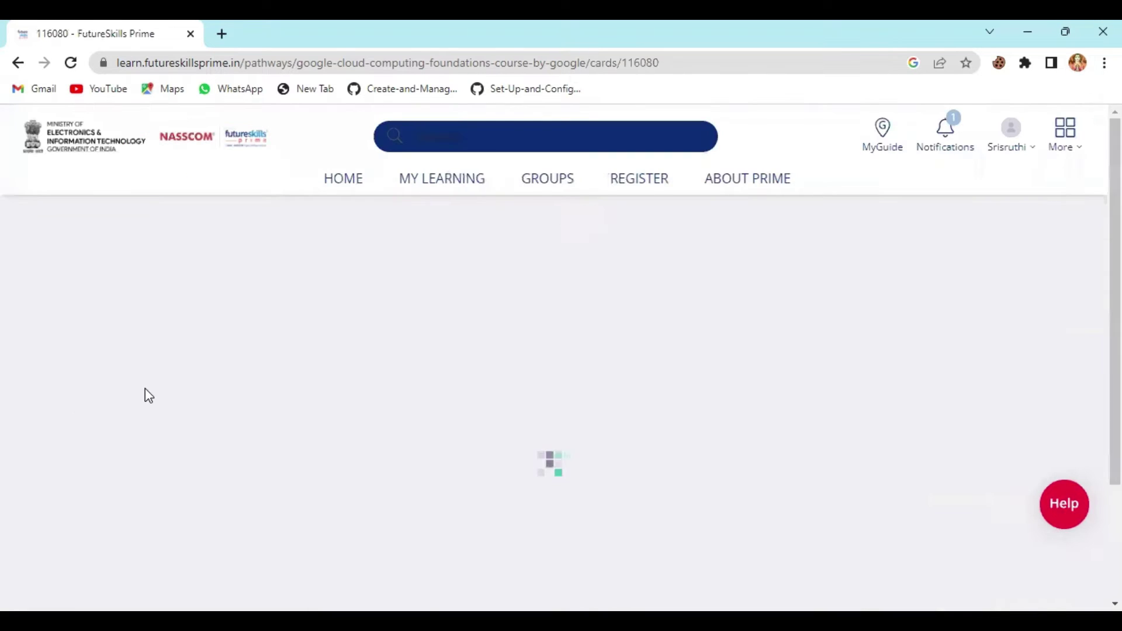
scroll(380, 401, down, 10)
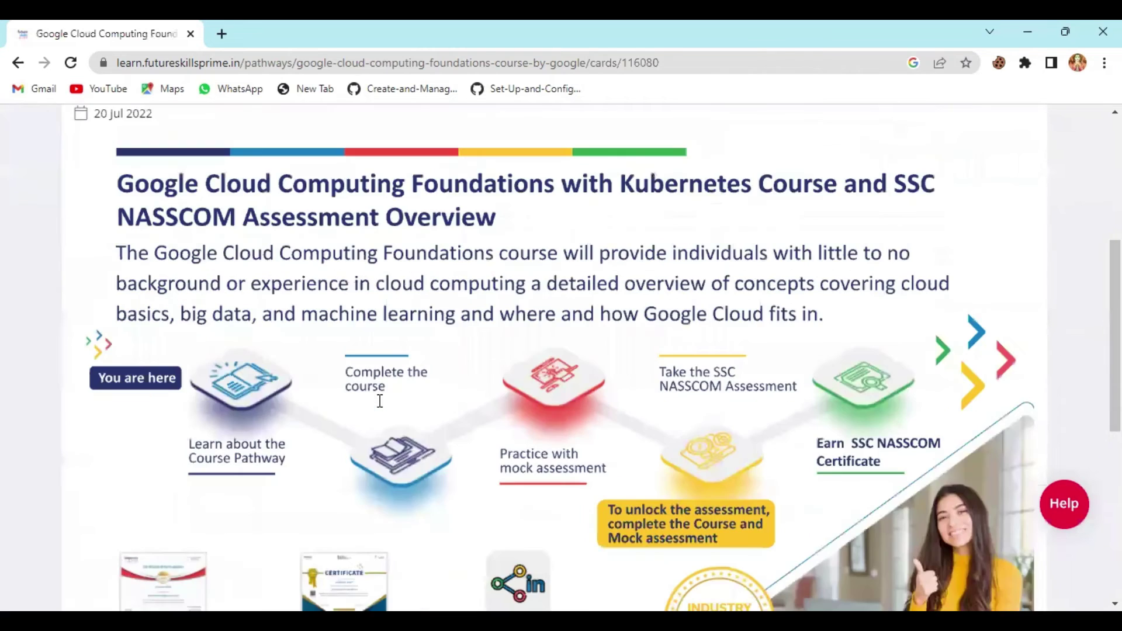
scroll(379, 401, down, 2)
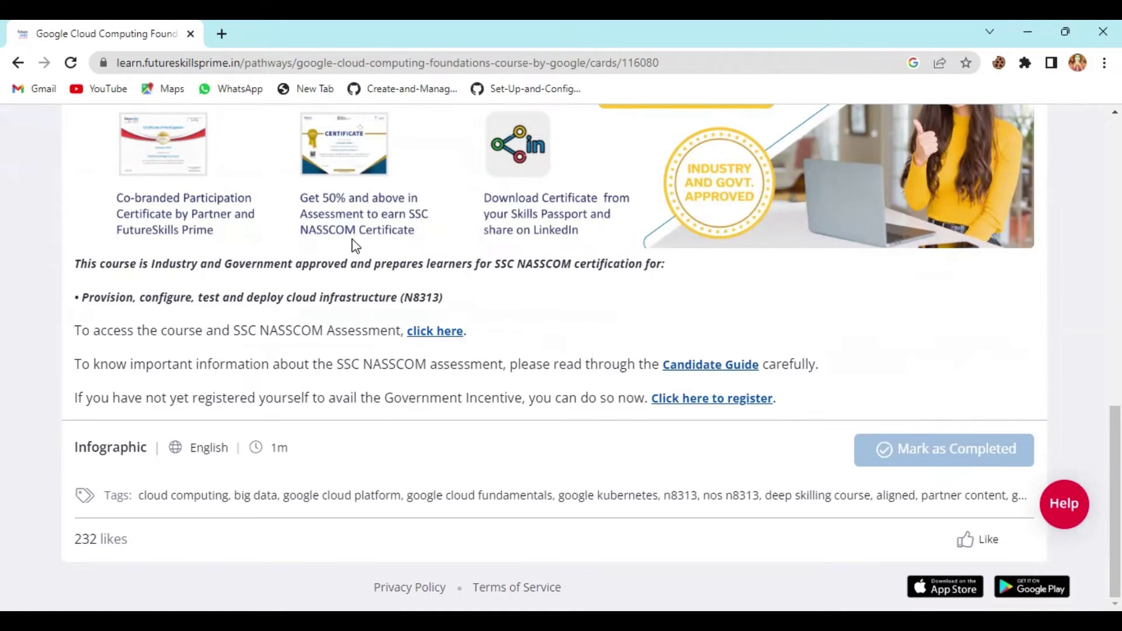
click(717, 402)
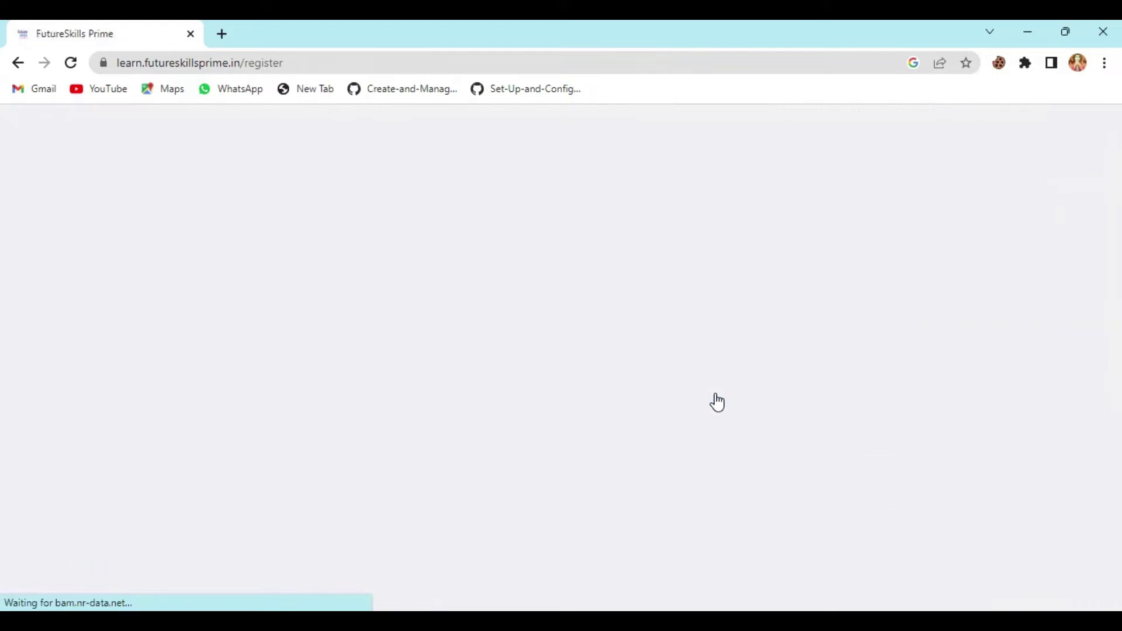
scroll(718, 403, down, 10)
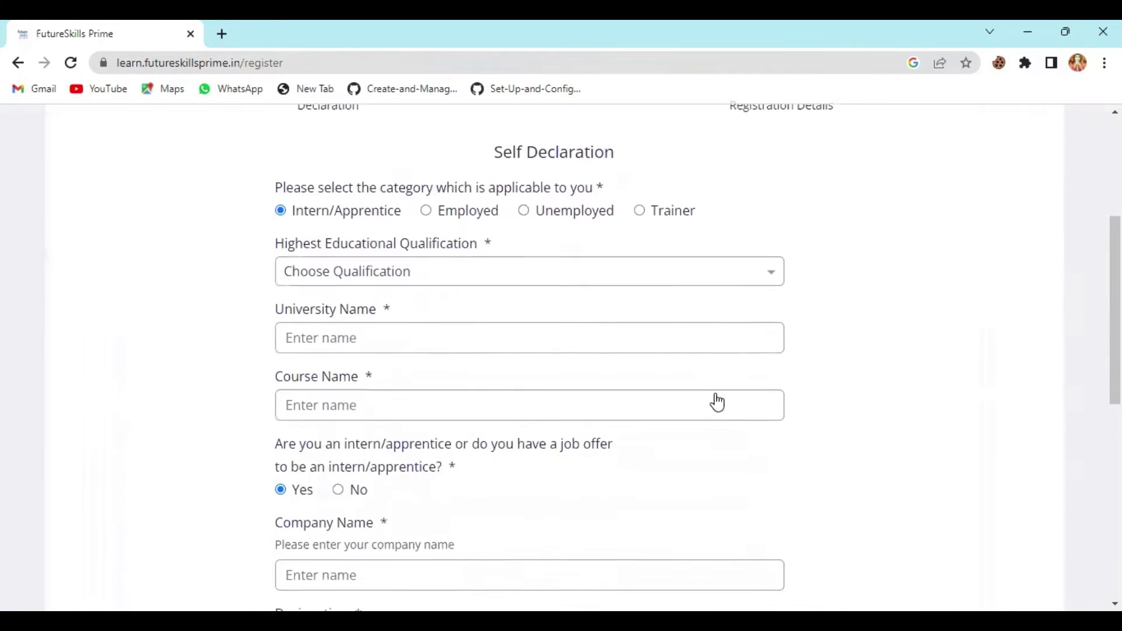
scroll(717, 402, down, 4)
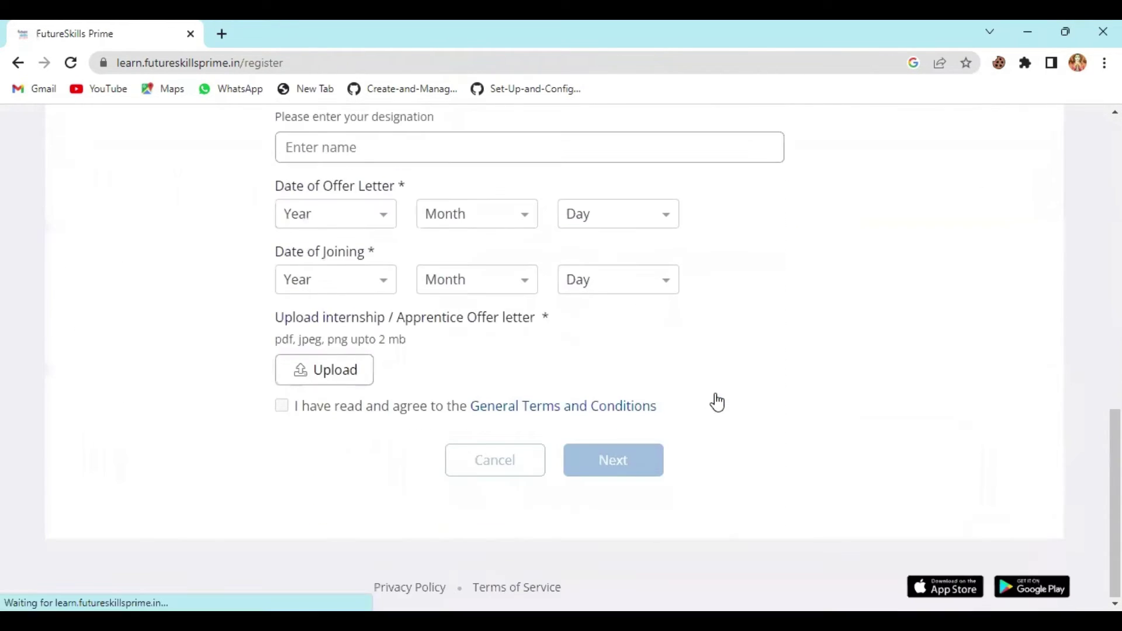
scroll(718, 402, up, 11)
scroll(718, 402, up, 1)
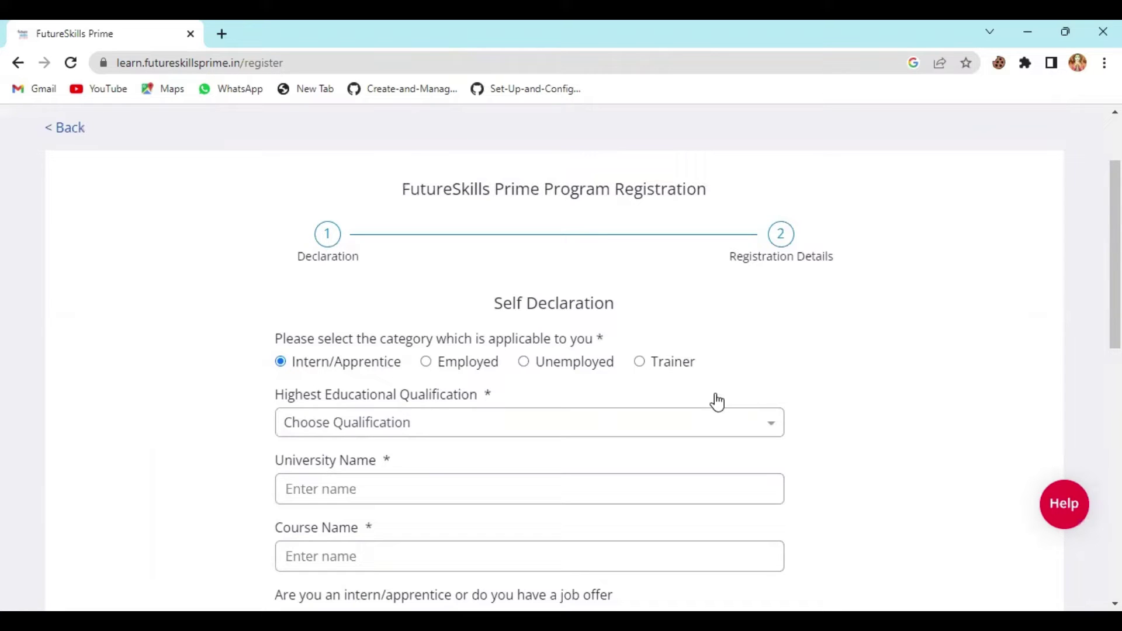
click(22, 66)
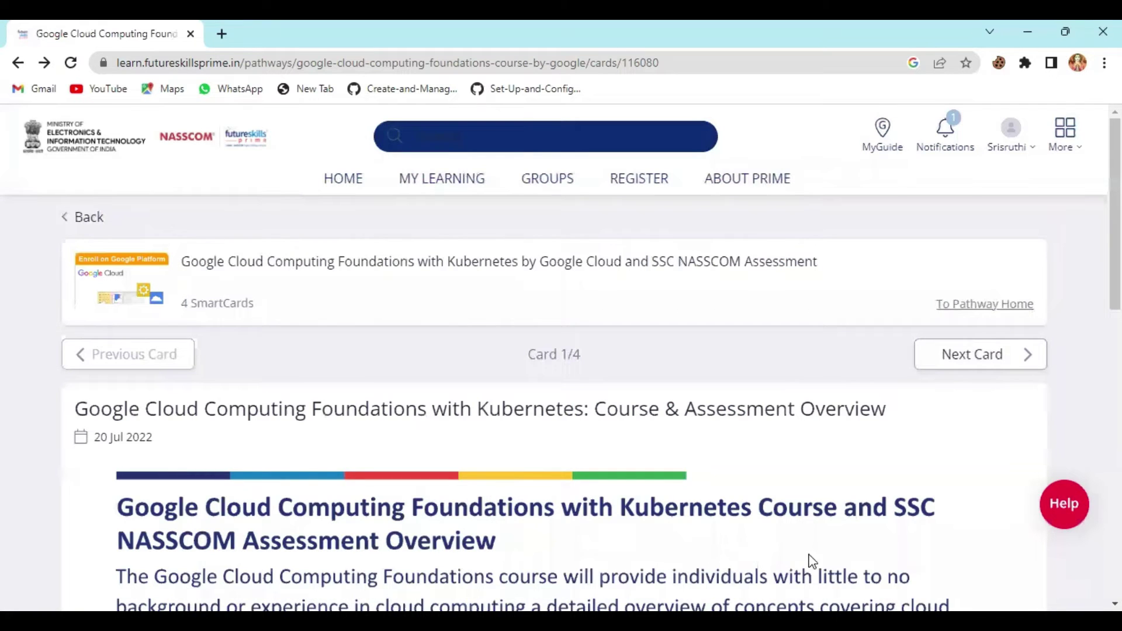
Advance to Card 2/4, the 62-hour Kubernetes course, and scroll to its Open Content link.
click(1004, 358)
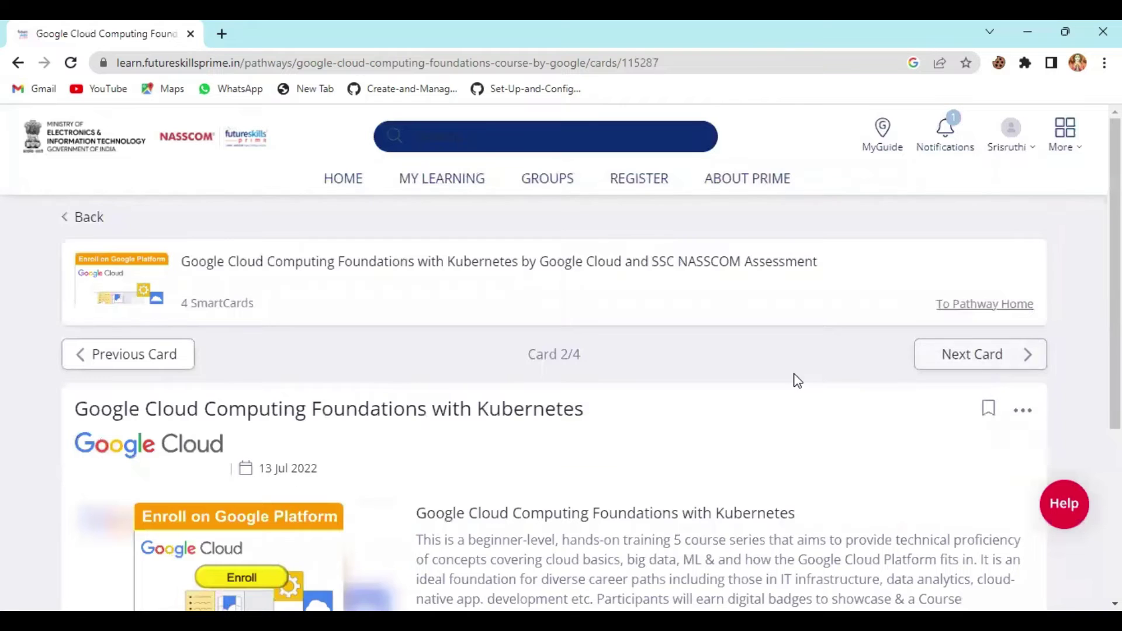
scroll(560, 465, down, 1)
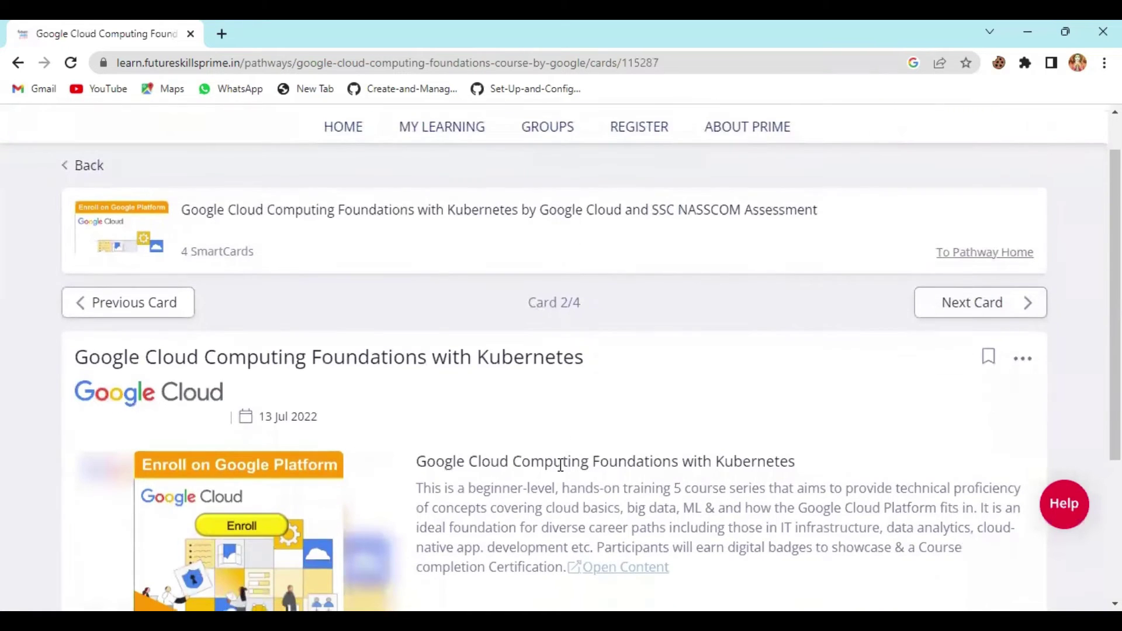
scroll(560, 465, down, 4)
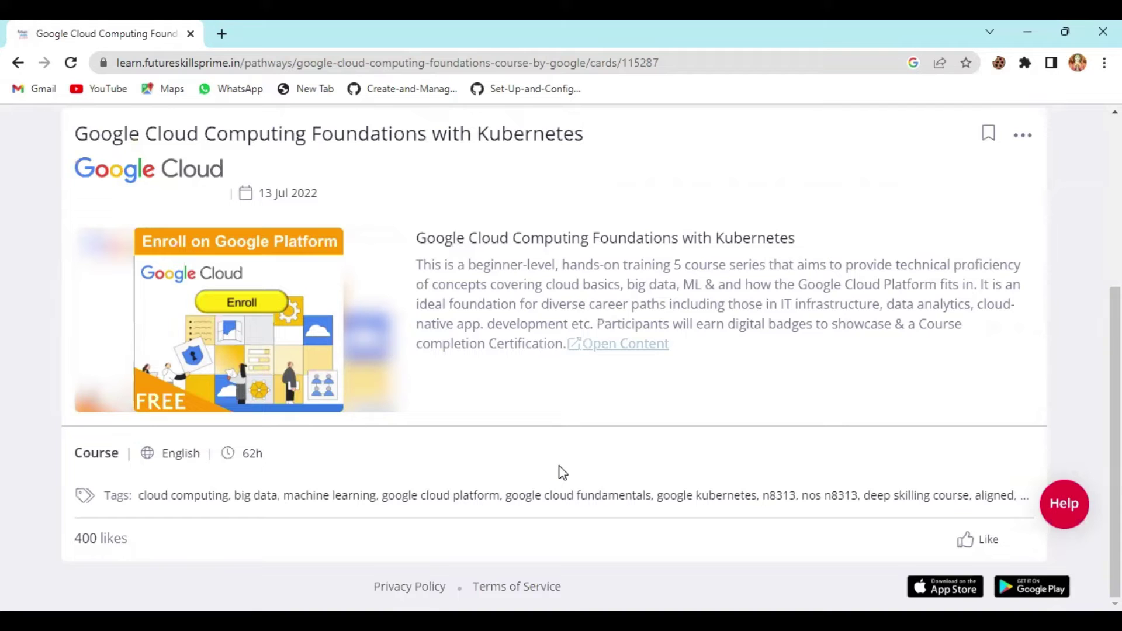
scroll(563, 473, up, 5)
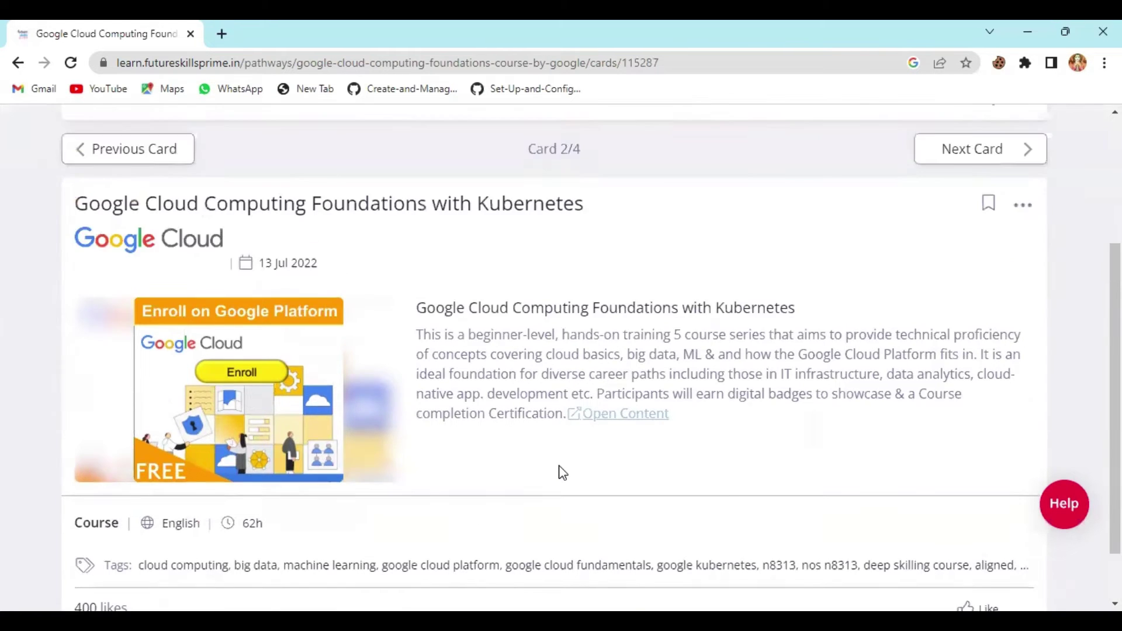
scroll(562, 473, down, 5)
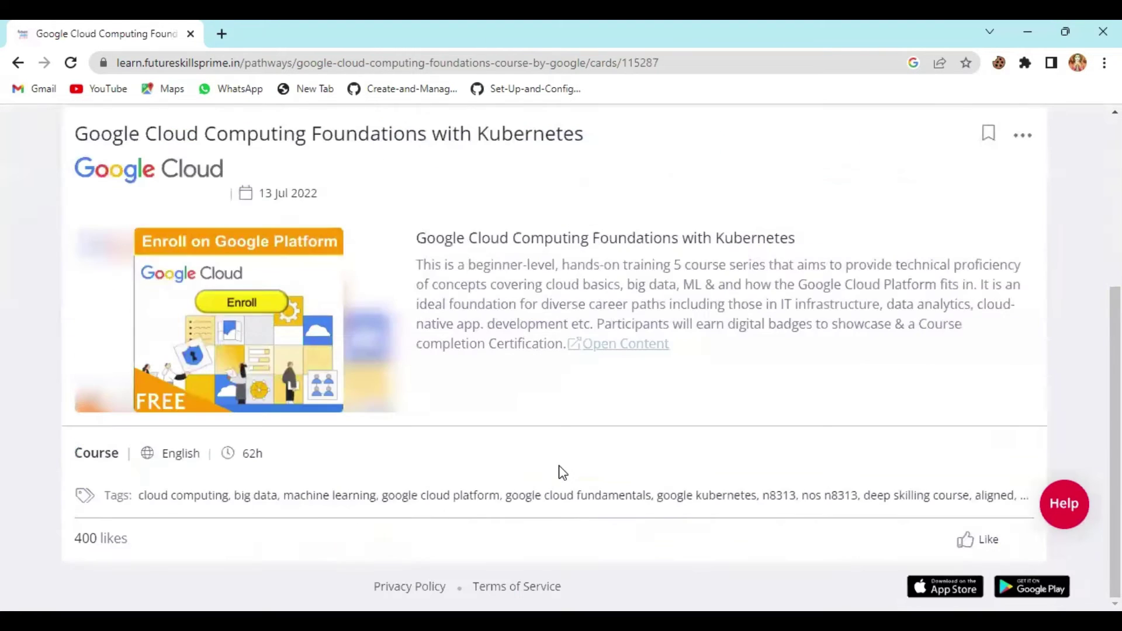
Open the course content in Qwiklabs and enroll to reach the Candidate Enrollment Form.
click(610, 345)
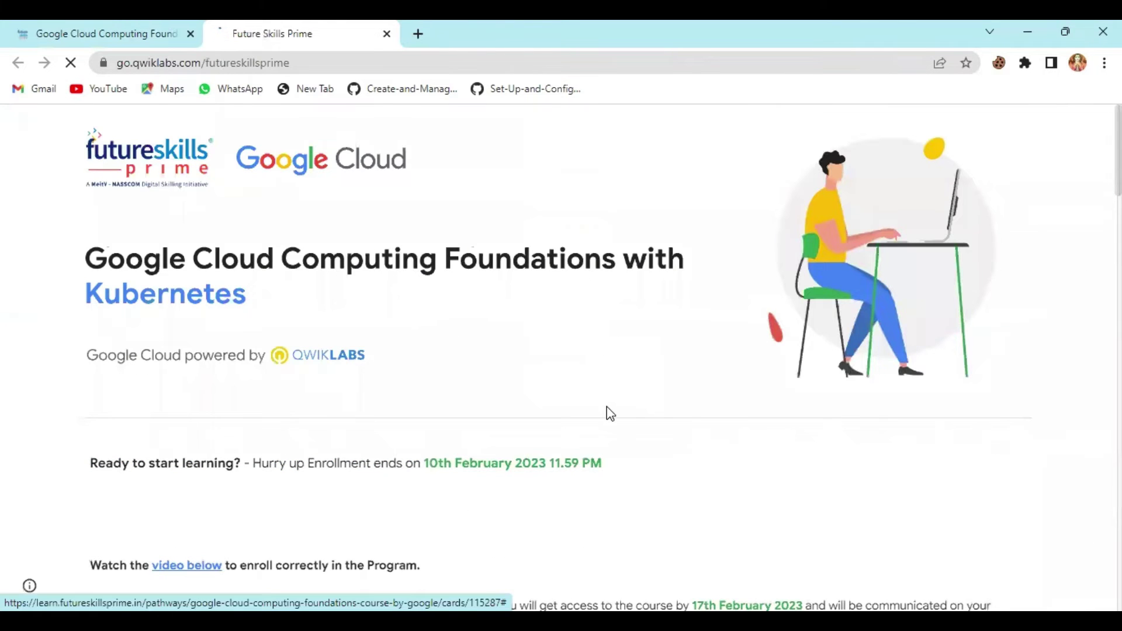
scroll(608, 411, down, 2)
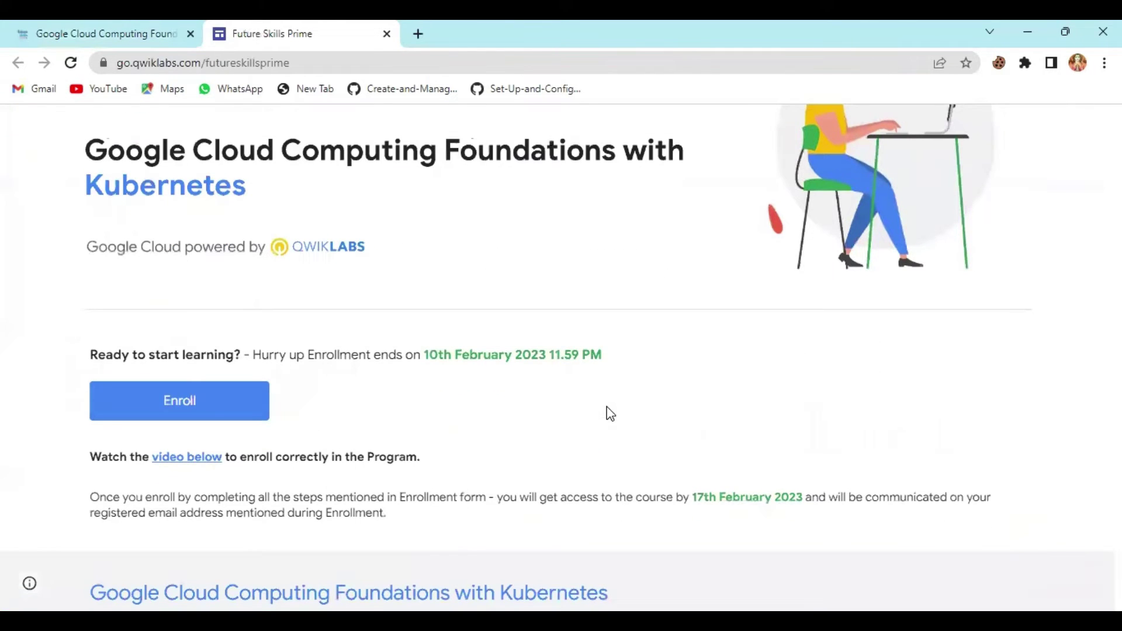
click(171, 407)
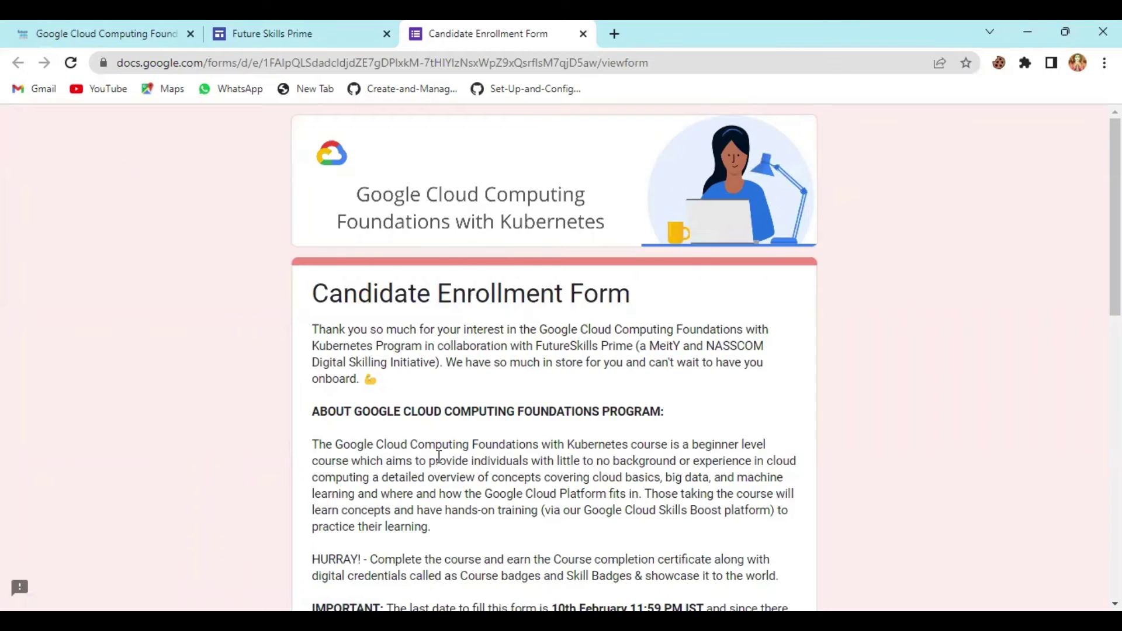
Enter your email address in the Email field and continue to the next section.
scroll(440, 462, down, 7)
scroll(440, 461, down, 6)
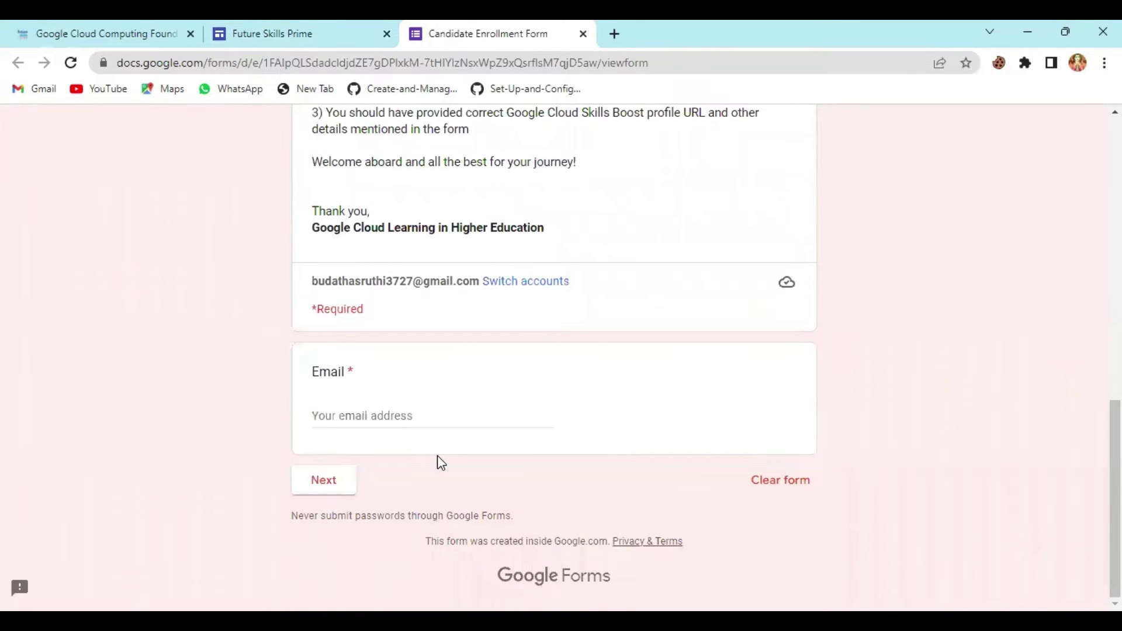
click(354, 411)
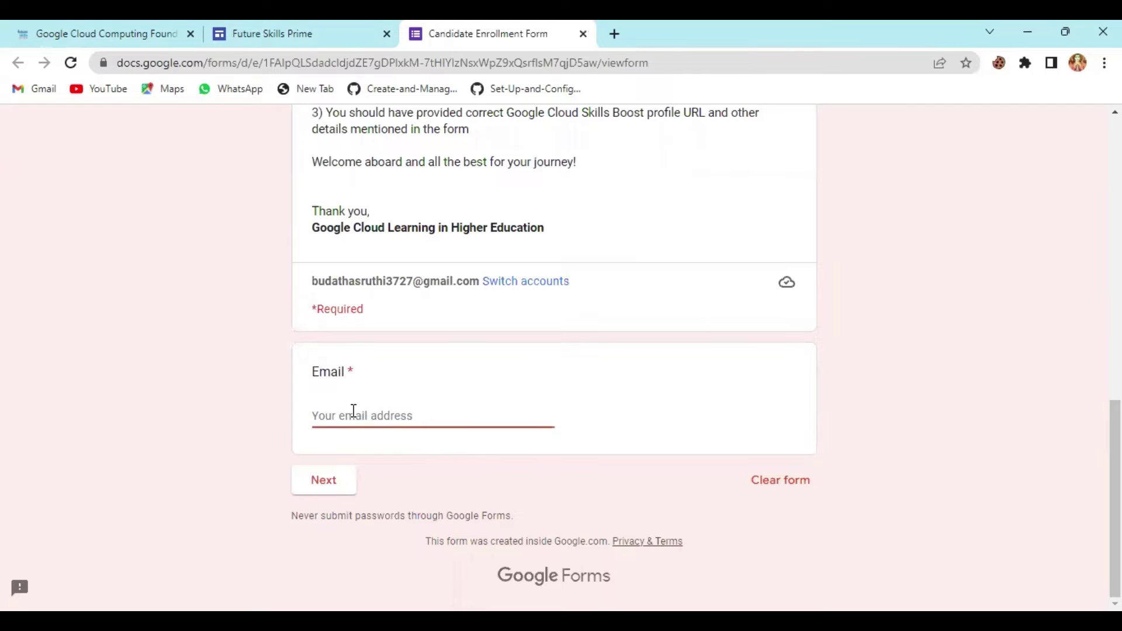
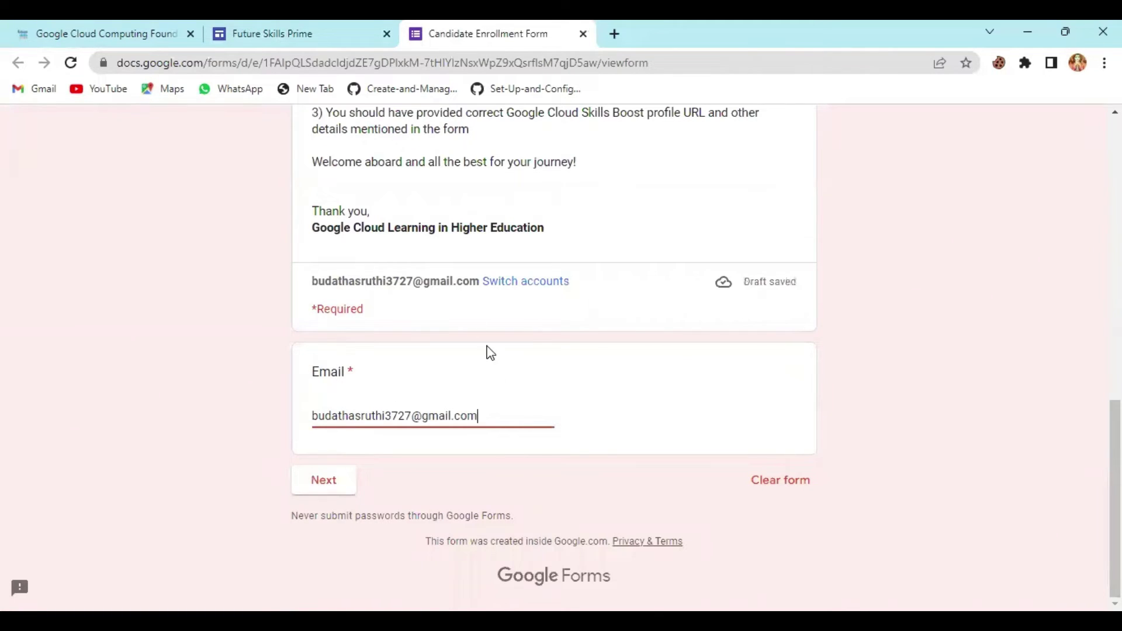
click(315, 494)
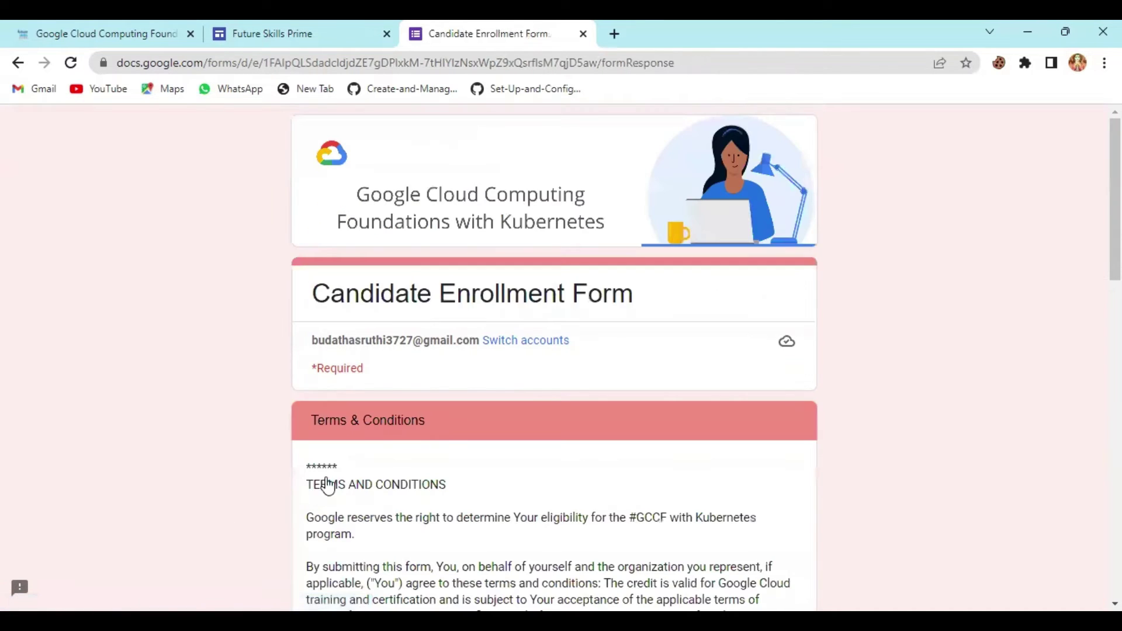
Choose 'Yes, I accept the terms' and advance to the Fill out your details section.
scroll(444, 444, down, 12)
scroll(444, 444, down, 6)
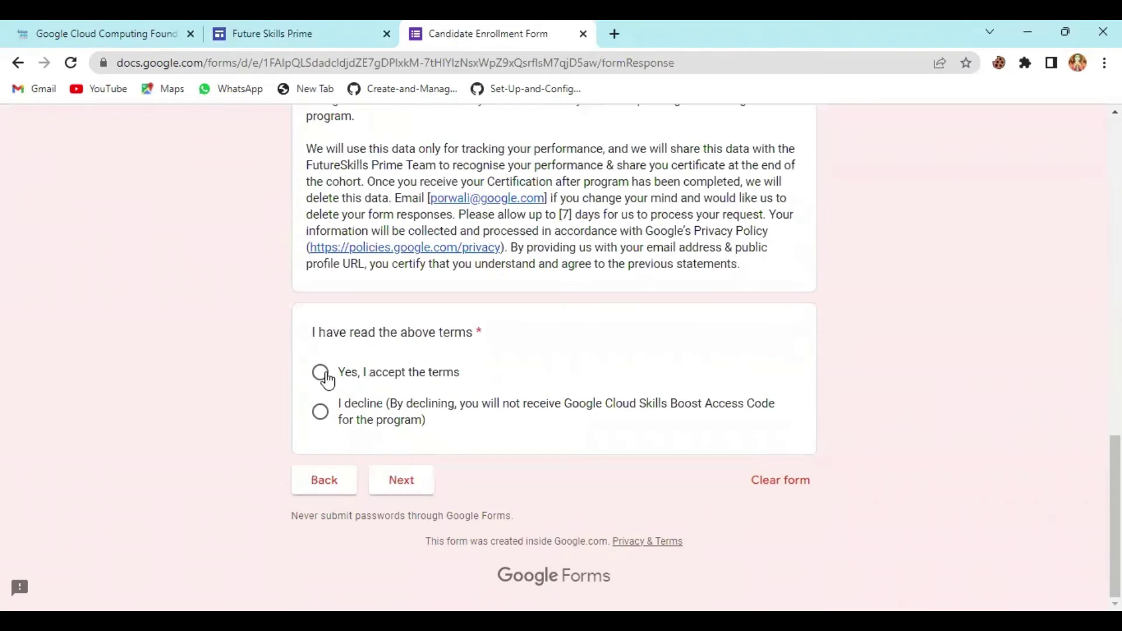
click(321, 374)
click(412, 498)
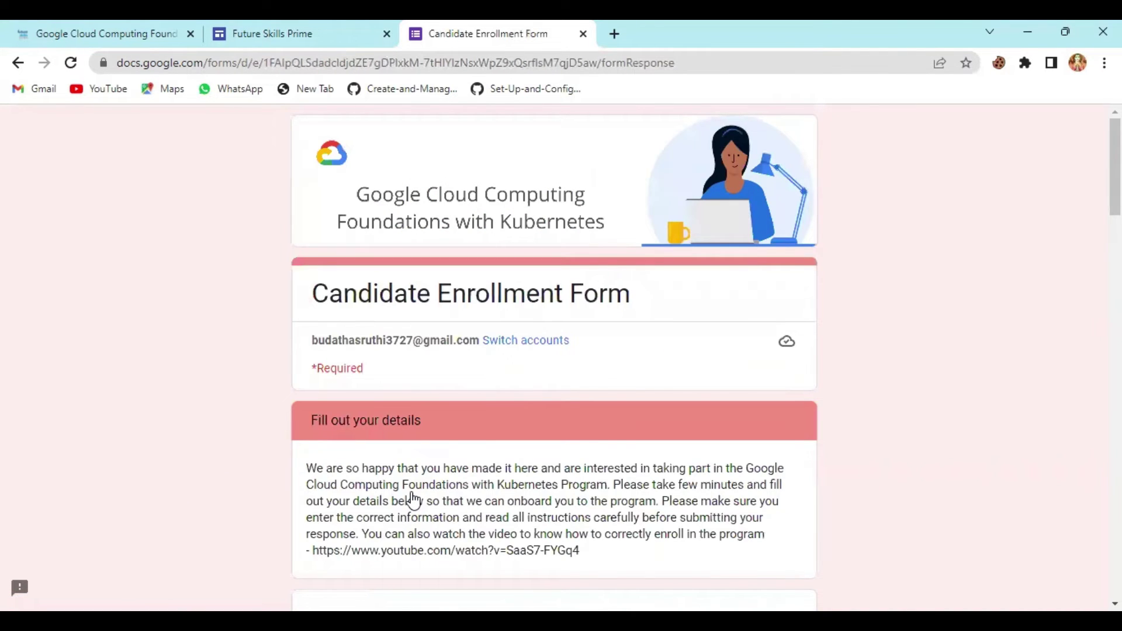
Enter the candidate's first name, correcting the initial typo.
scroll(495, 419, down, 5)
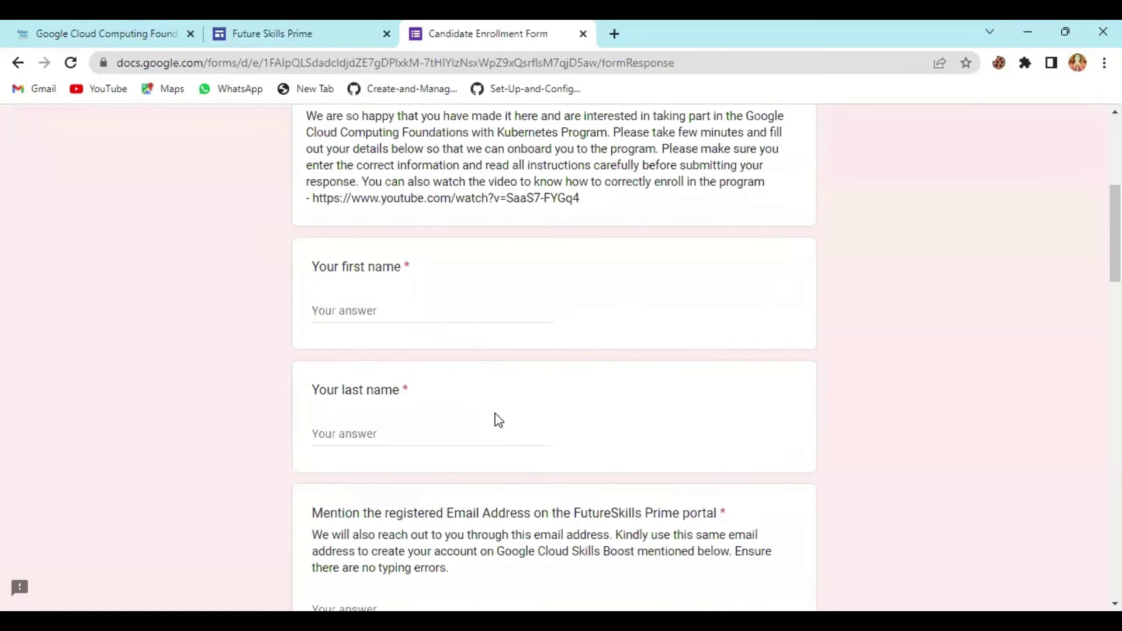
click(321, 288)
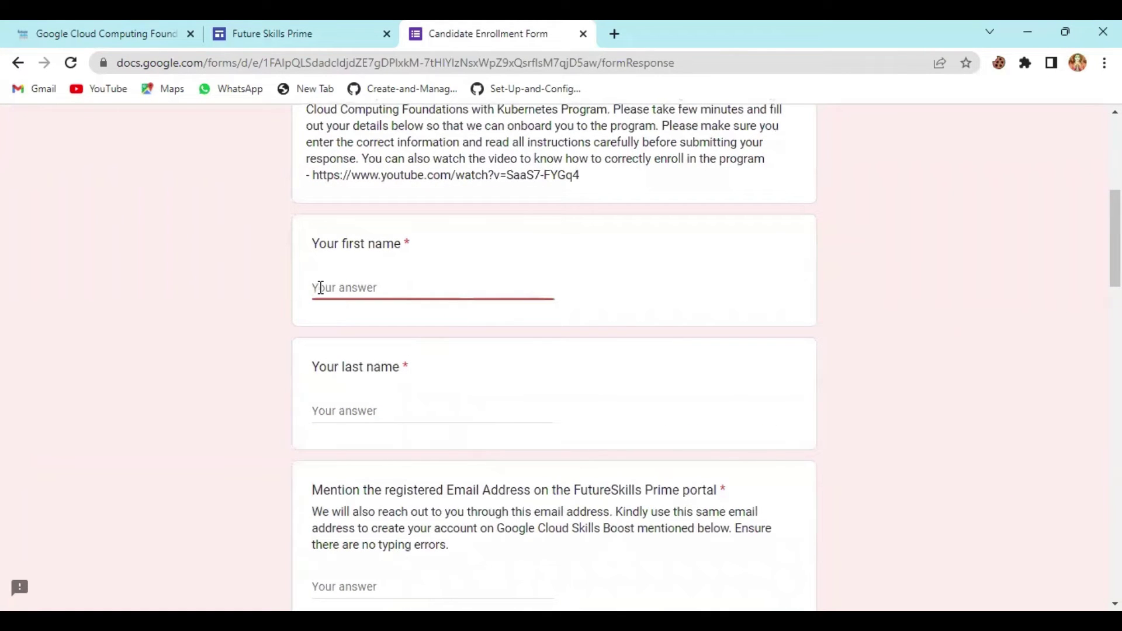
text(sruthi)
key(BackSpace)
key(BackSpace)
key(BackSpace)
key(BackSpace)
key(BackSpace)
key(BackSpace)
text(S)
key(BackSpace)
text(S)
key(BackSpace)
Fill in the candidate's last name and registered FutureSkills Prime email address.
click(338, 410)
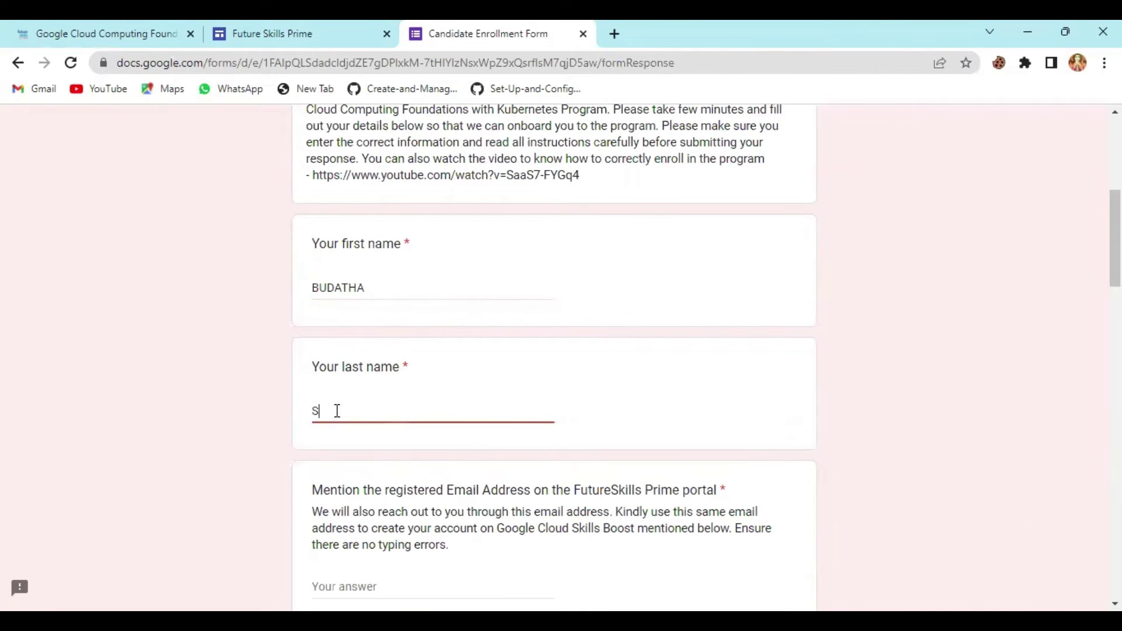
scroll(426, 534, down, 2)
click(346, 466)
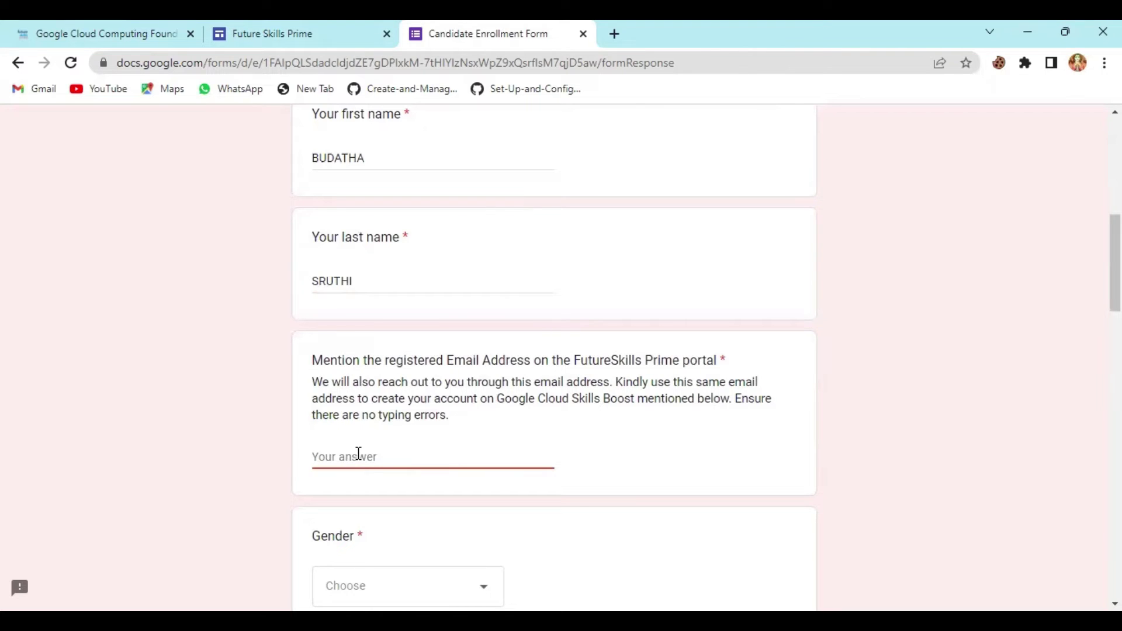
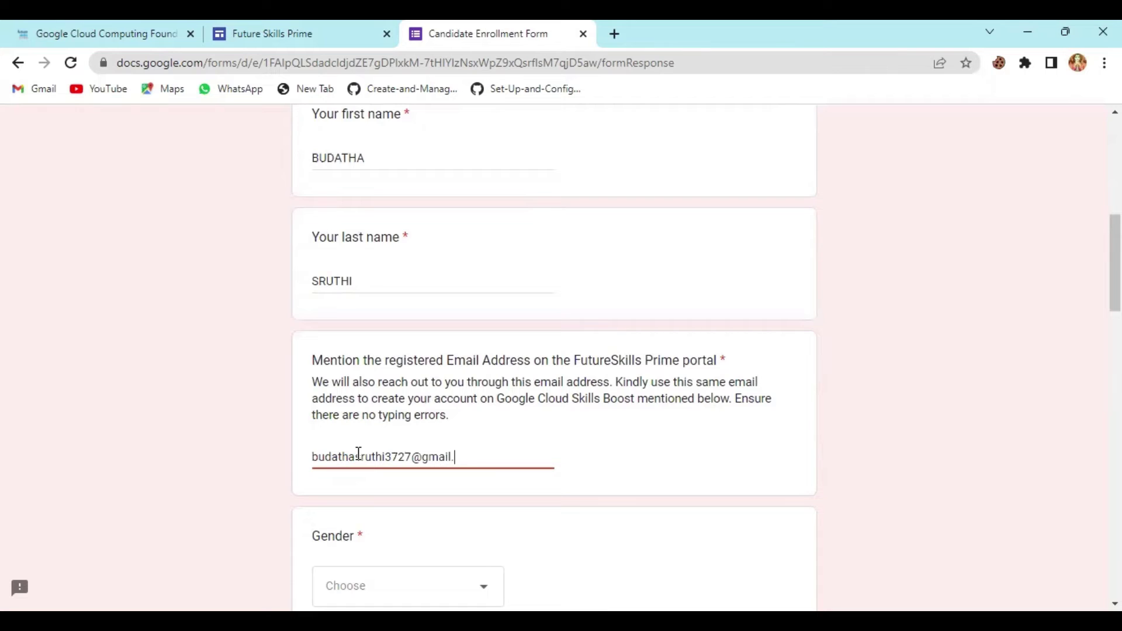
scroll(472, 526, down, 2)
Select Female as gender and Student as profession.
click(476, 484)
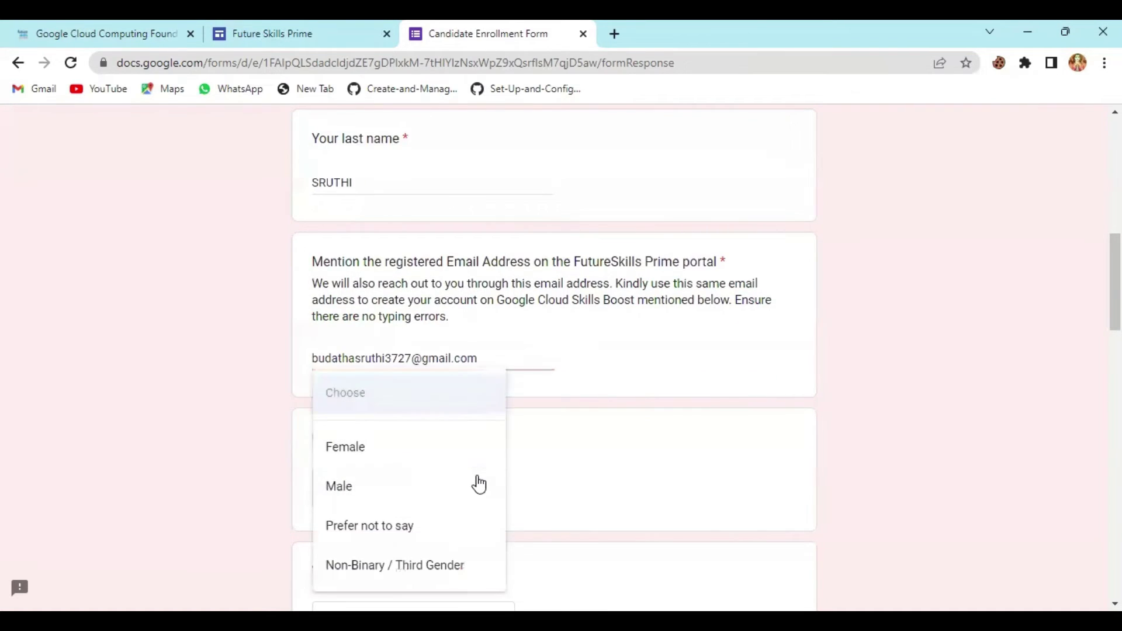
click(376, 446)
scroll(377, 443, down, 4)
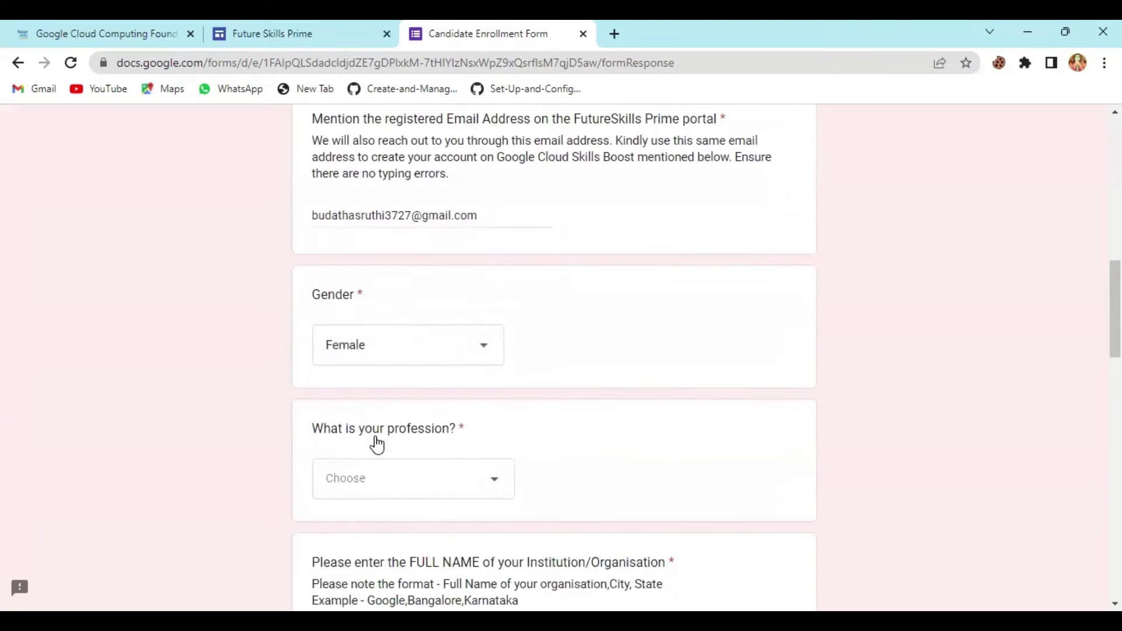
click(388, 371)
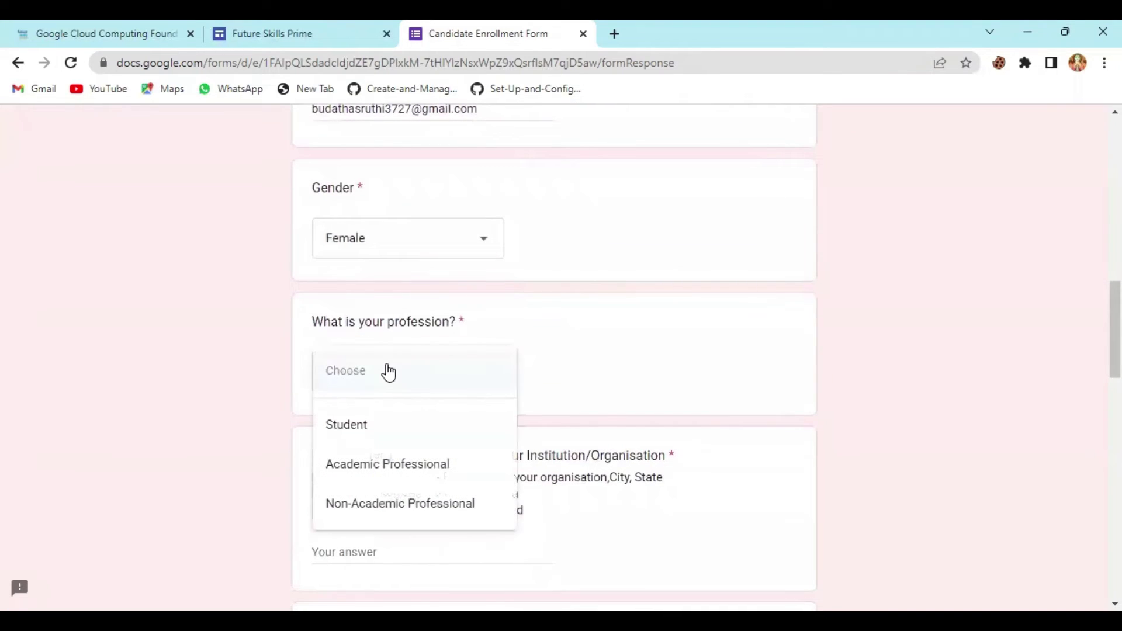
click(384, 422)
scroll(385, 422, down, 3)
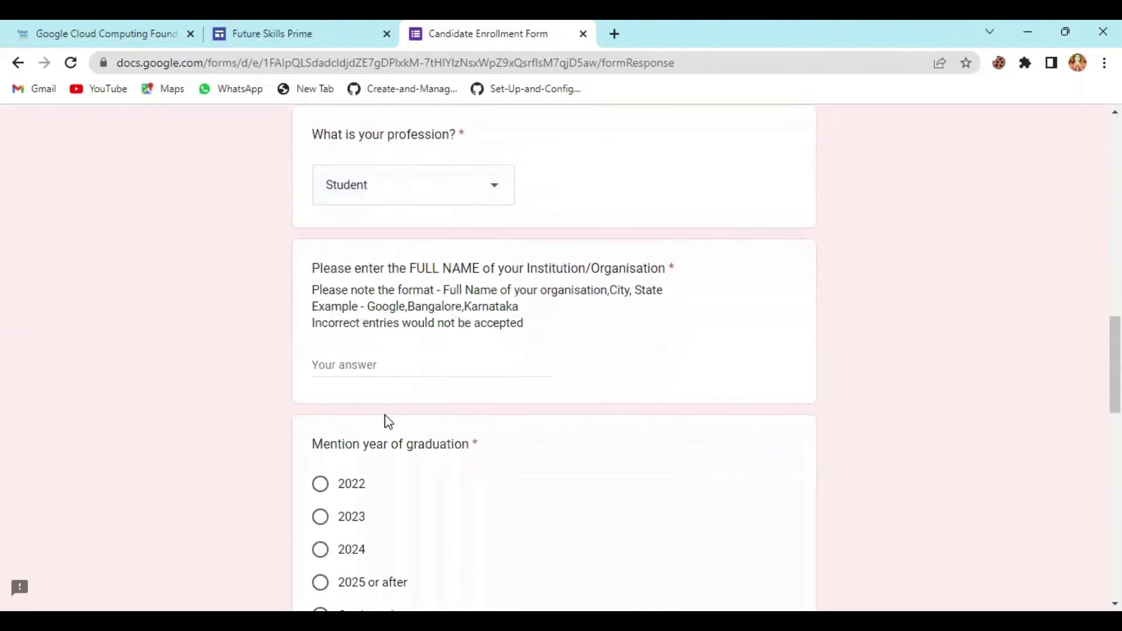
Enter the institution name 'vignan's institute of engineering for women'.
click(398, 370)
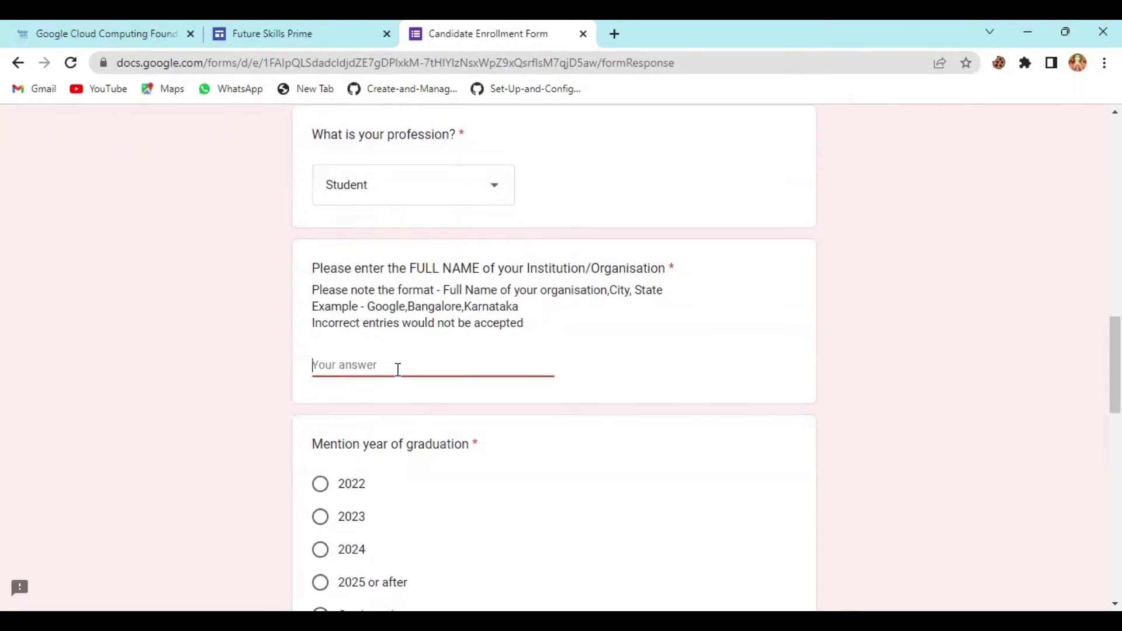
text(vignan's institute of en)
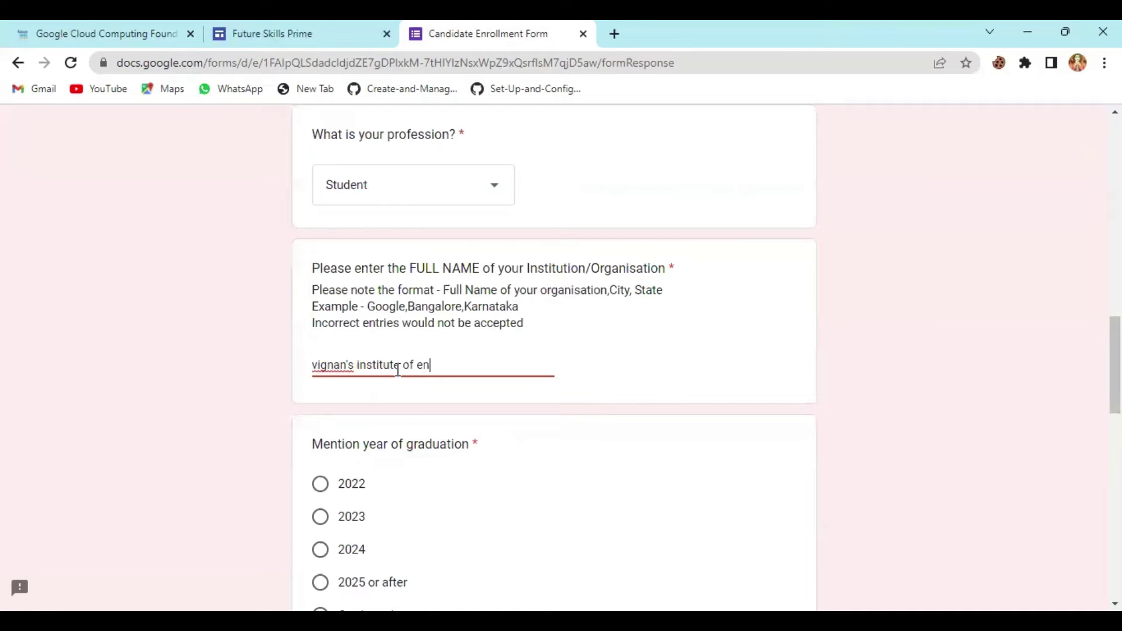
text(gineering for woman)
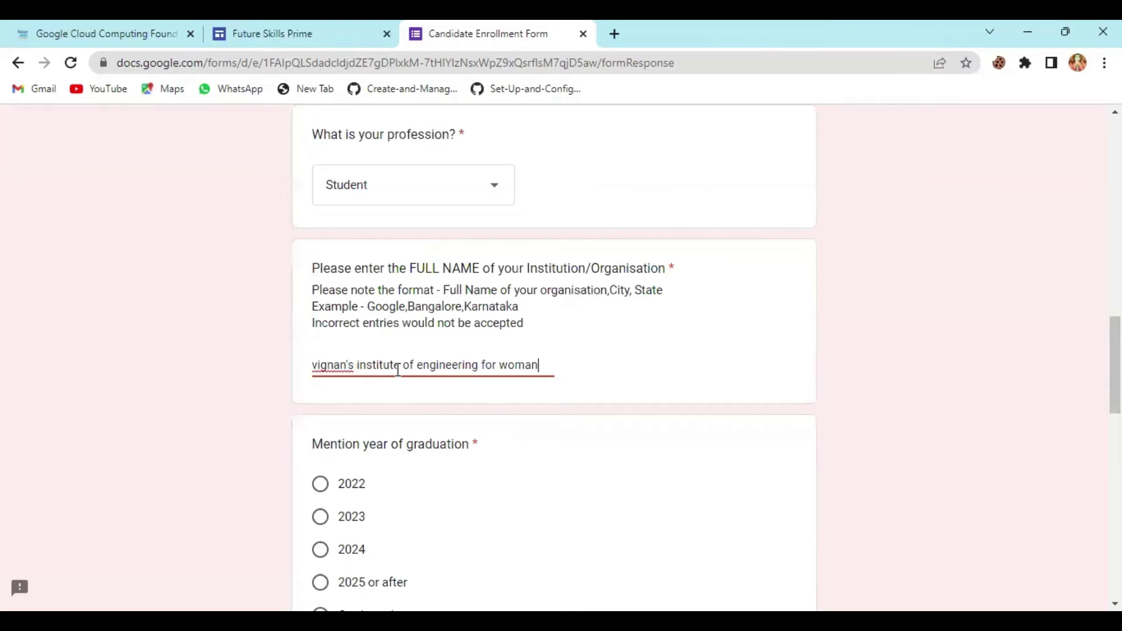
key(BackSpace)
key(BackSpace)
text(en)
Choose 2025 or after for graduation, enter 'inter' as highest degree, select Andhra Pradesh.
scroll(401, 518, down, 2)
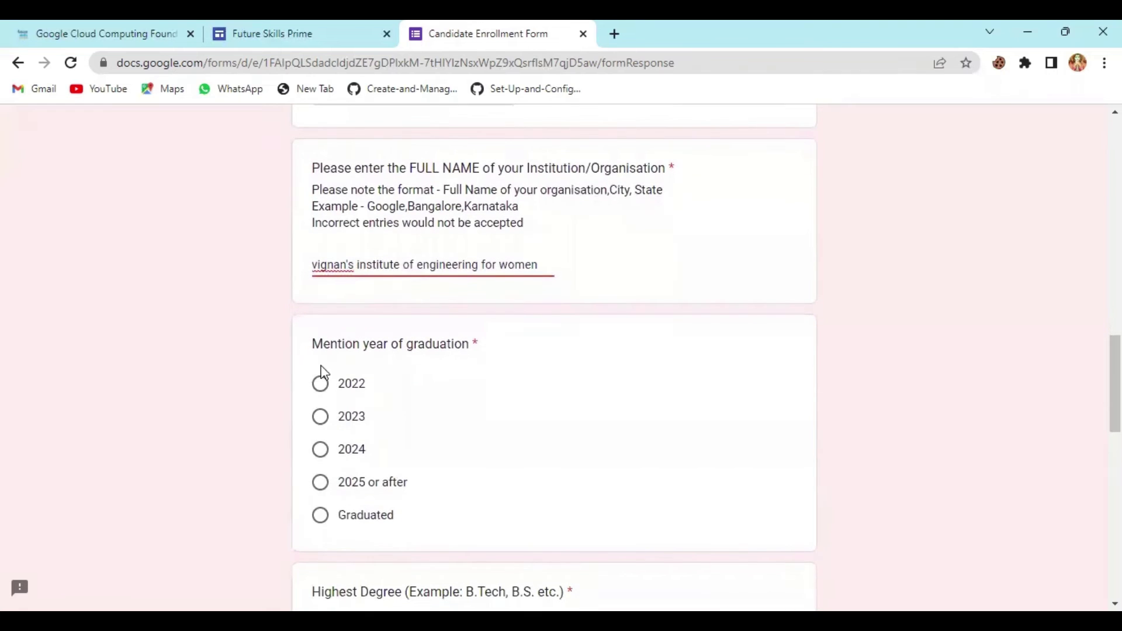
click(321, 485)
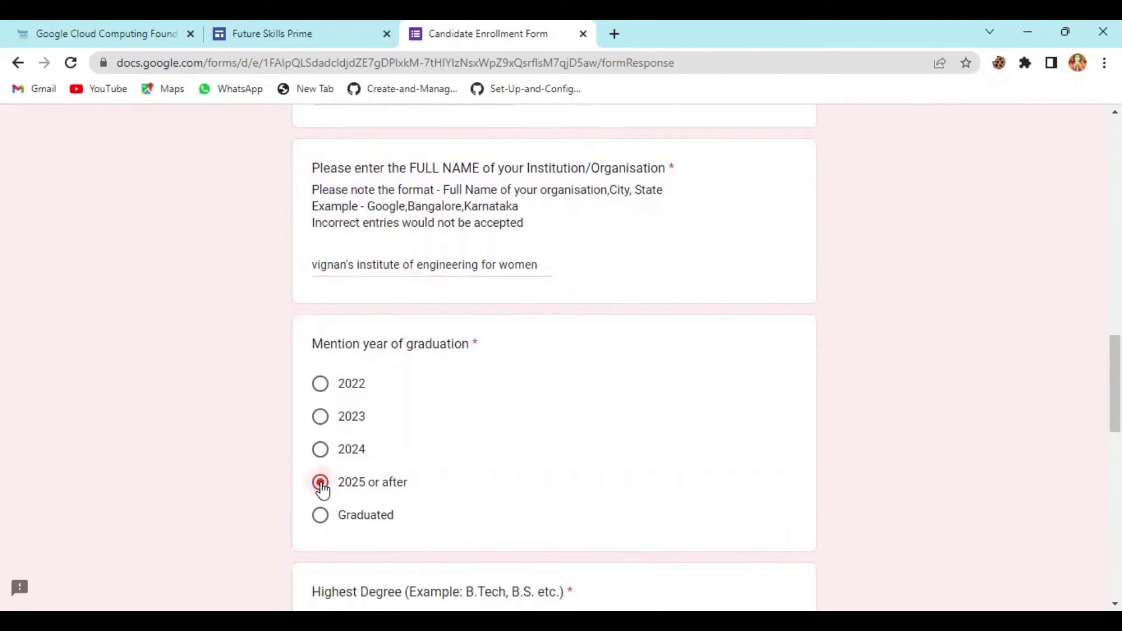
scroll(566, 471, down, 2)
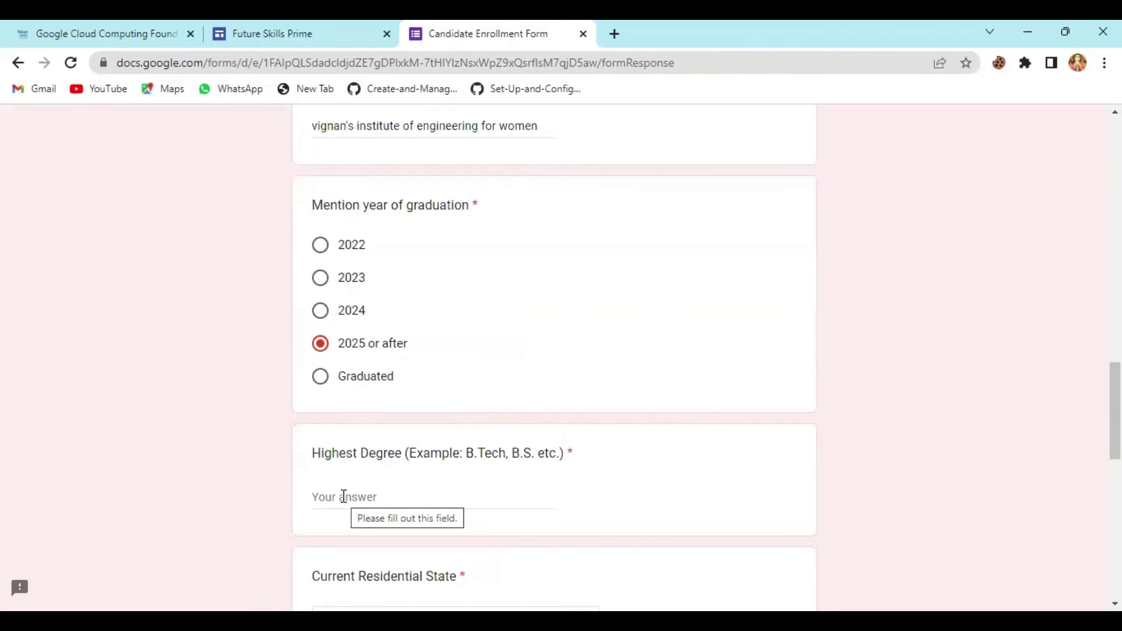
click(344, 497)
text(in)
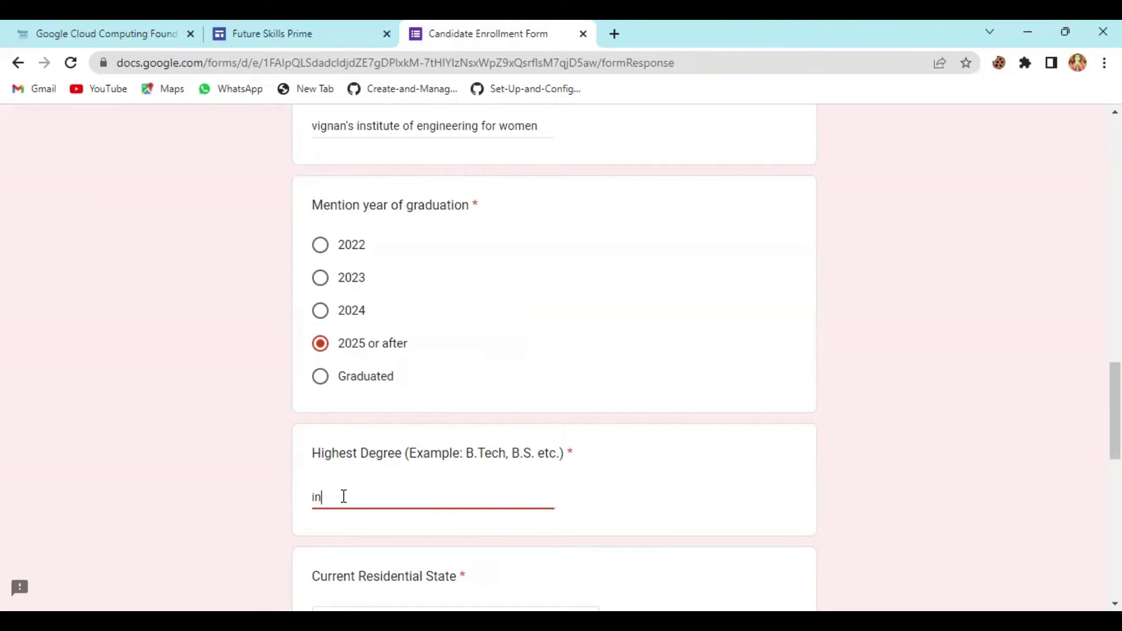
text(ter)
scroll(343, 496, down, 3)
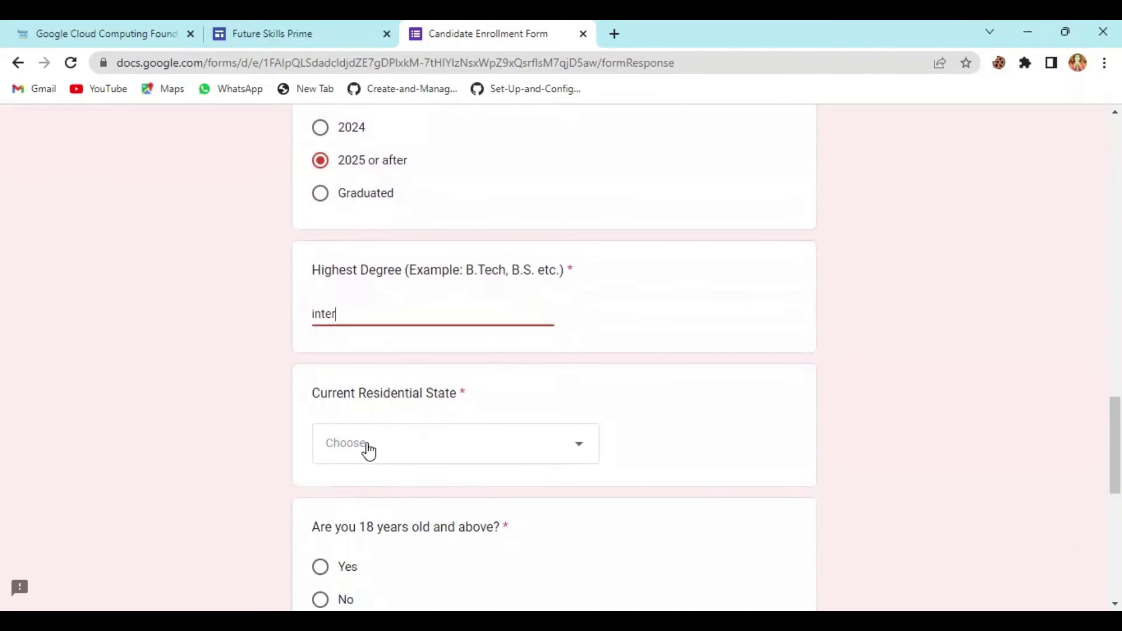
click(383, 440)
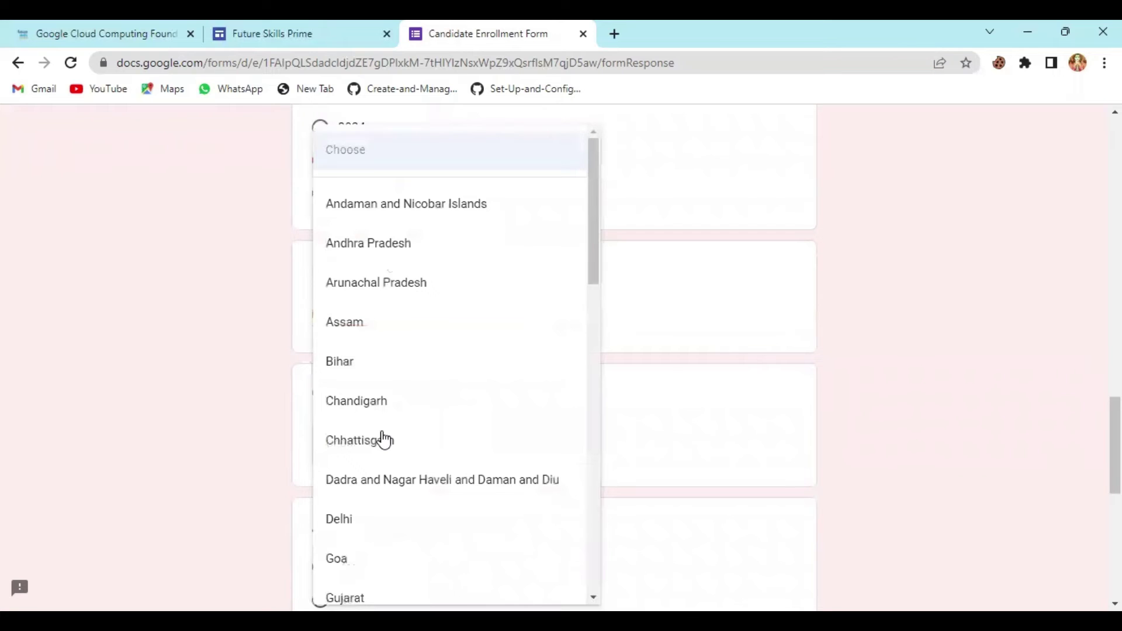
click(412, 251)
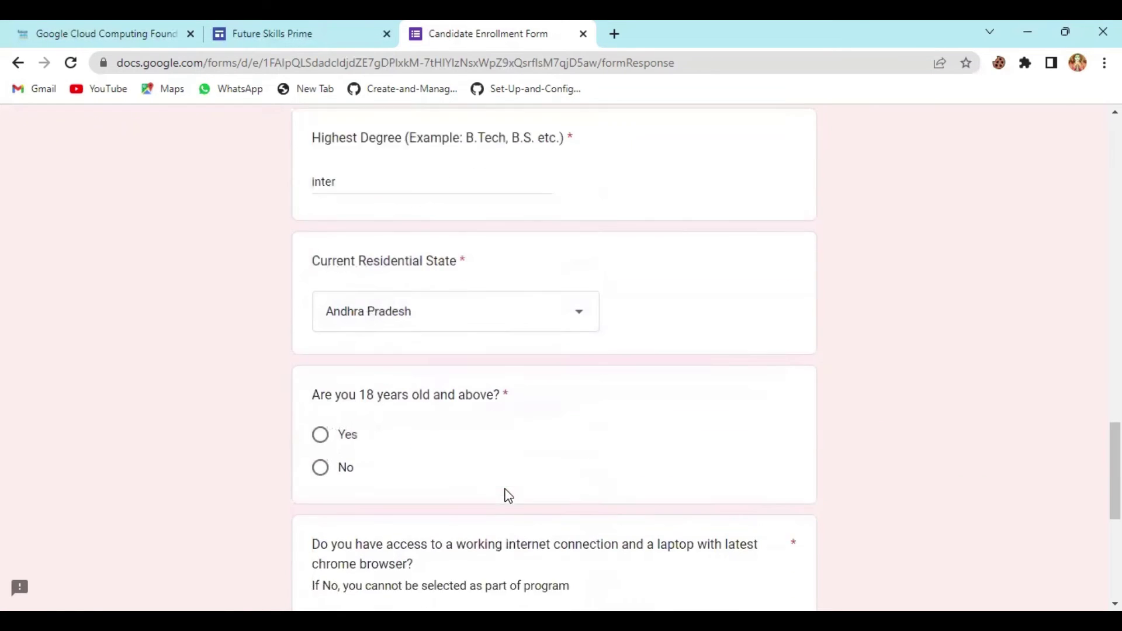
Answer Yes to being 18+, having internet and a laptop, and having a Skills Boost account.
scroll(468, 479, down, 1)
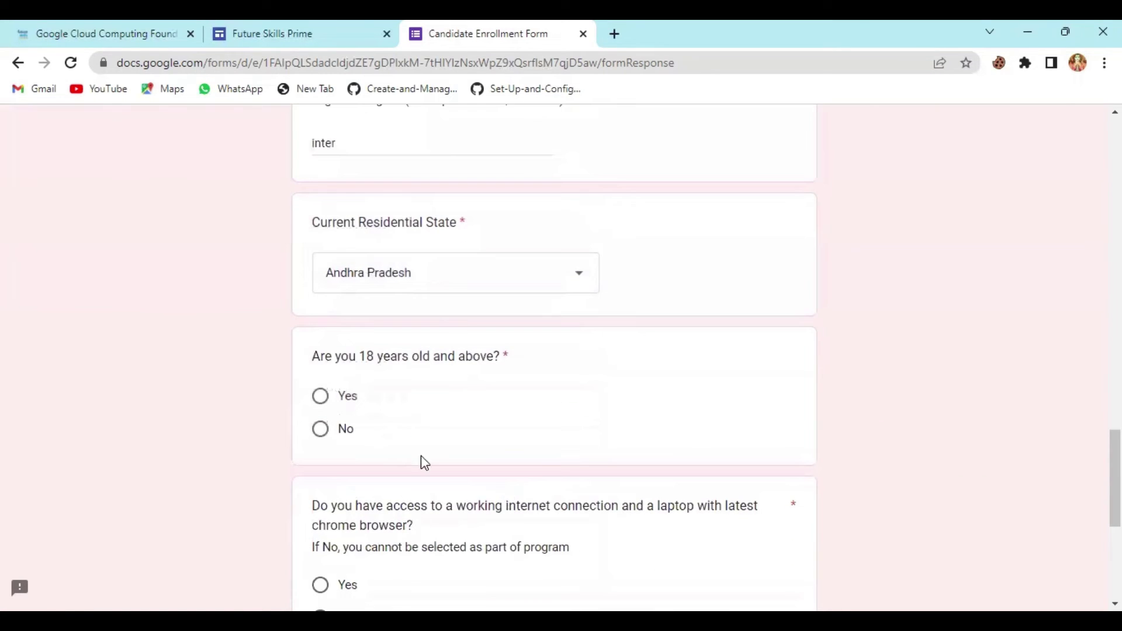
click(325, 402)
scroll(503, 451, down, 4)
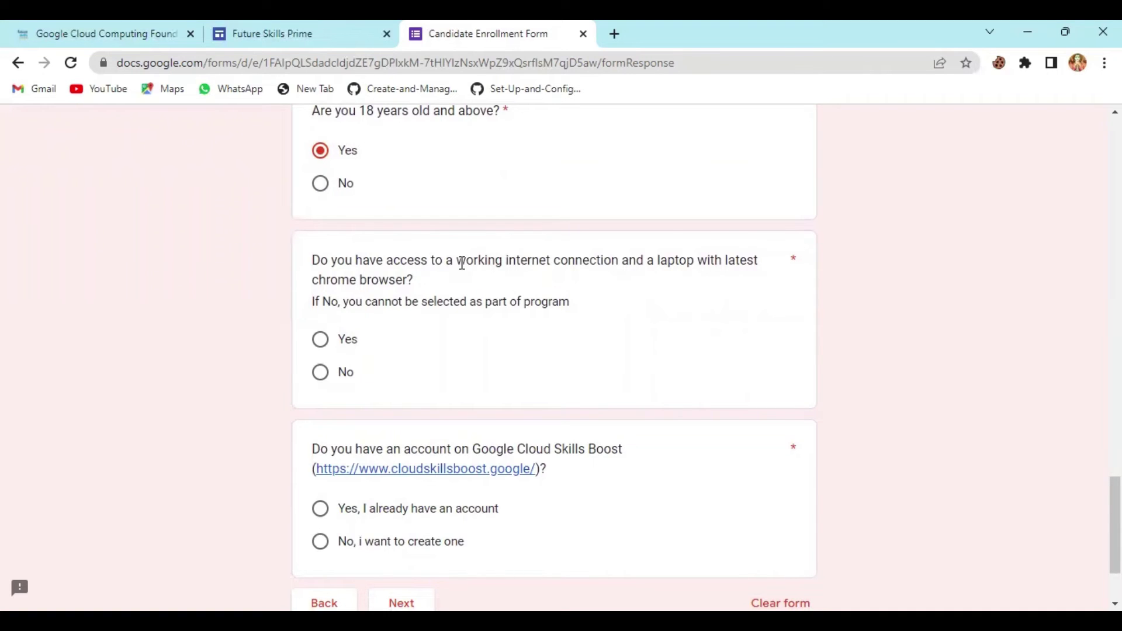
click(320, 343)
scroll(491, 489, down, 2)
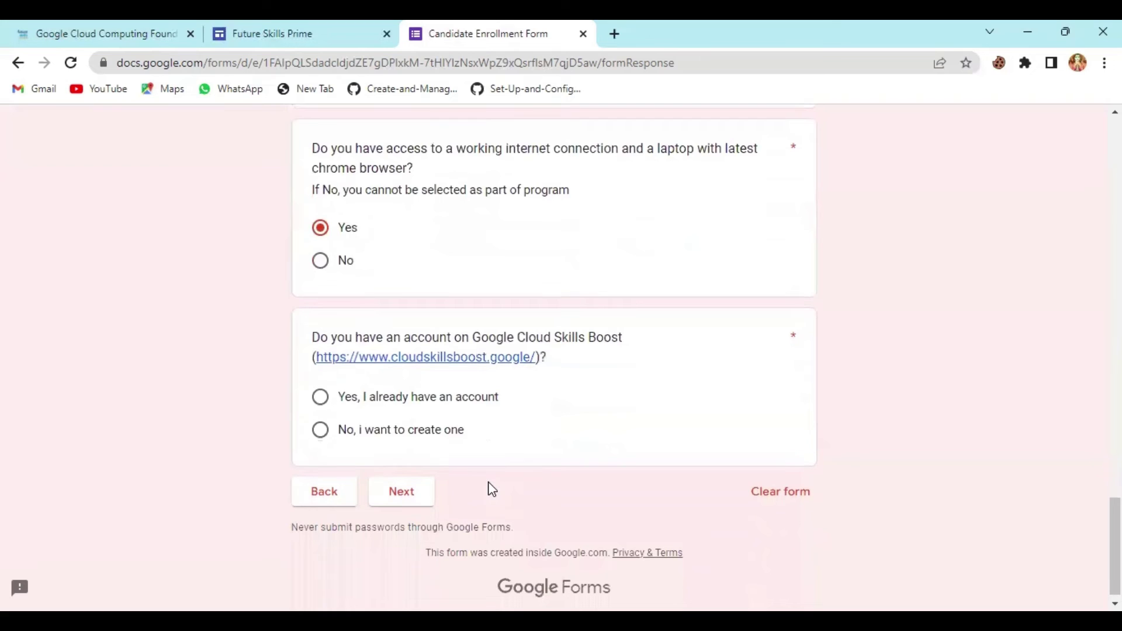
click(321, 402)
Advance to the final section and review its Skills Boost email, profile URL and acknowledgement questions.
click(411, 494)
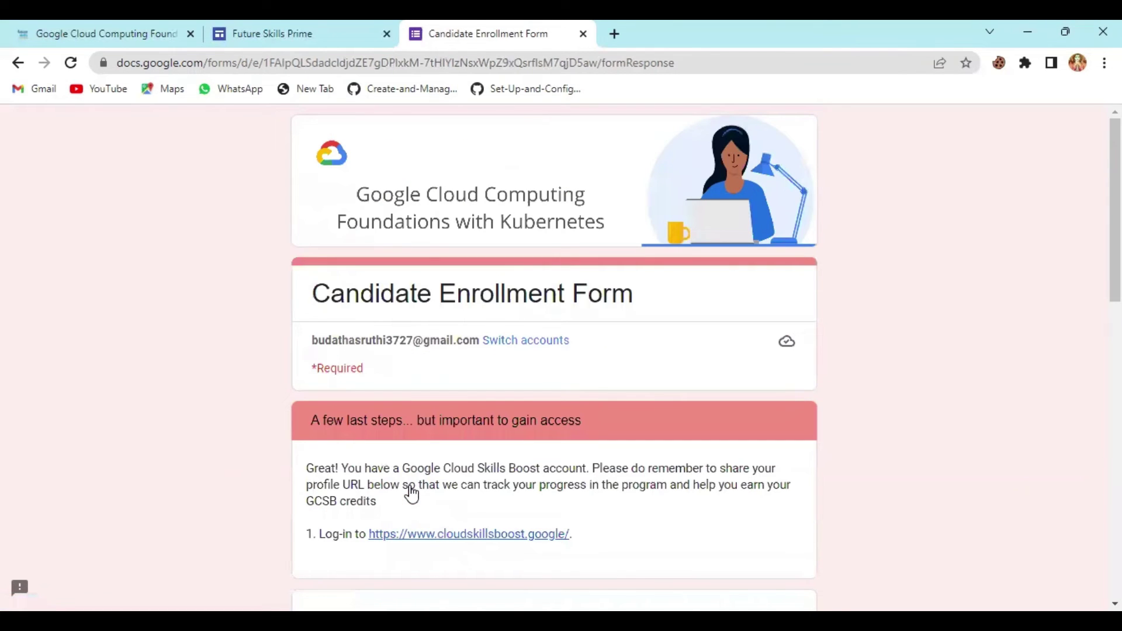
scroll(411, 493, down, 2)
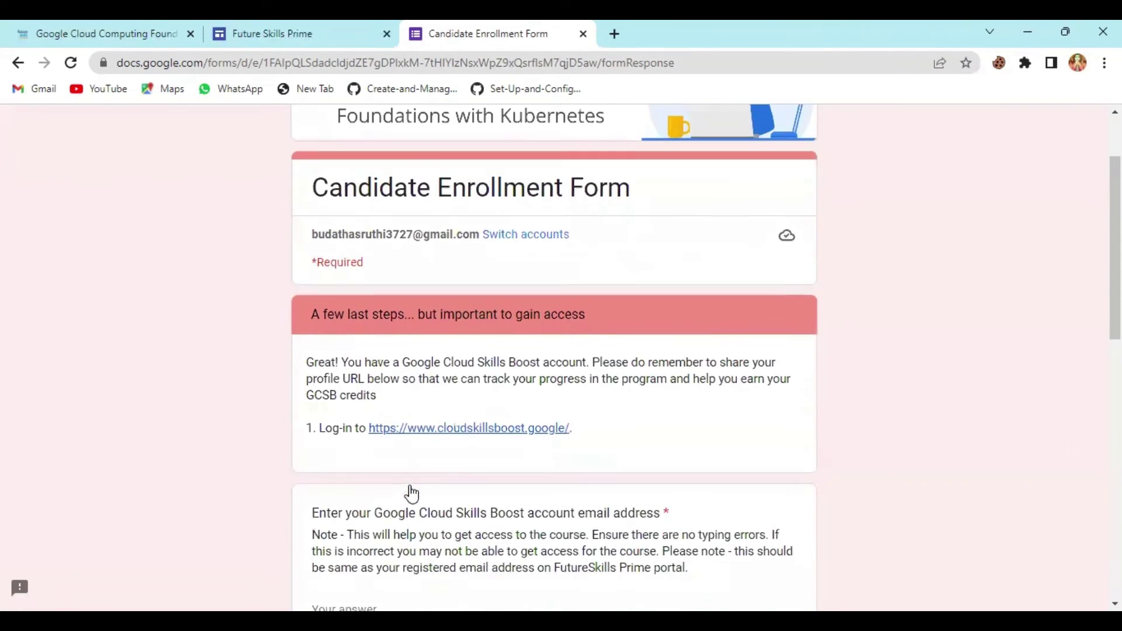
scroll(412, 494, down, 12)
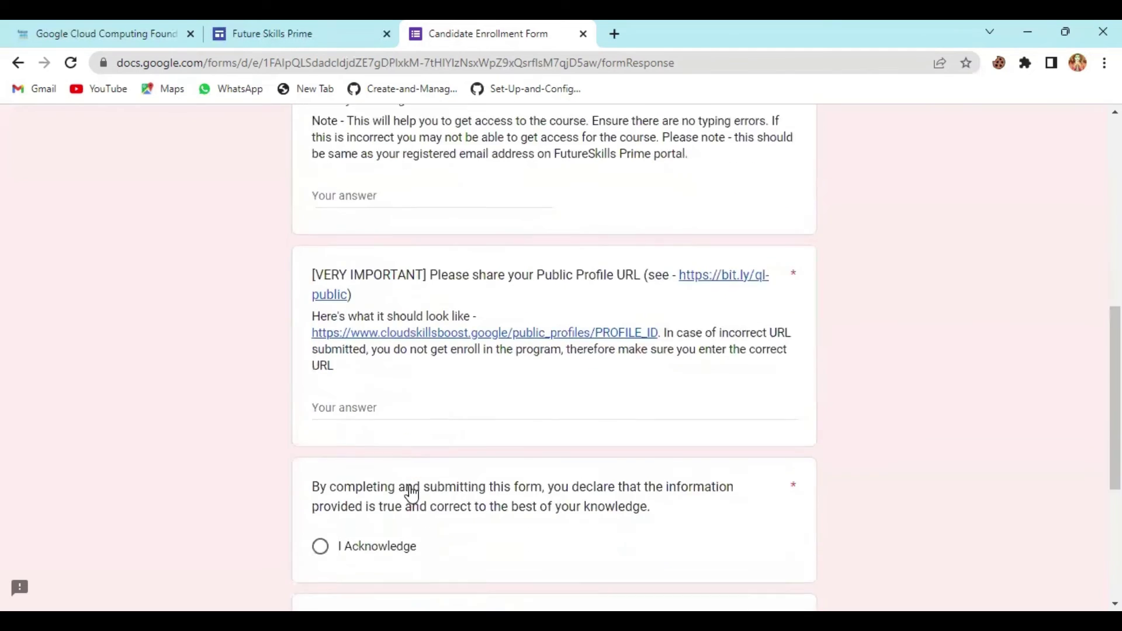
scroll(411, 494, up, 5)
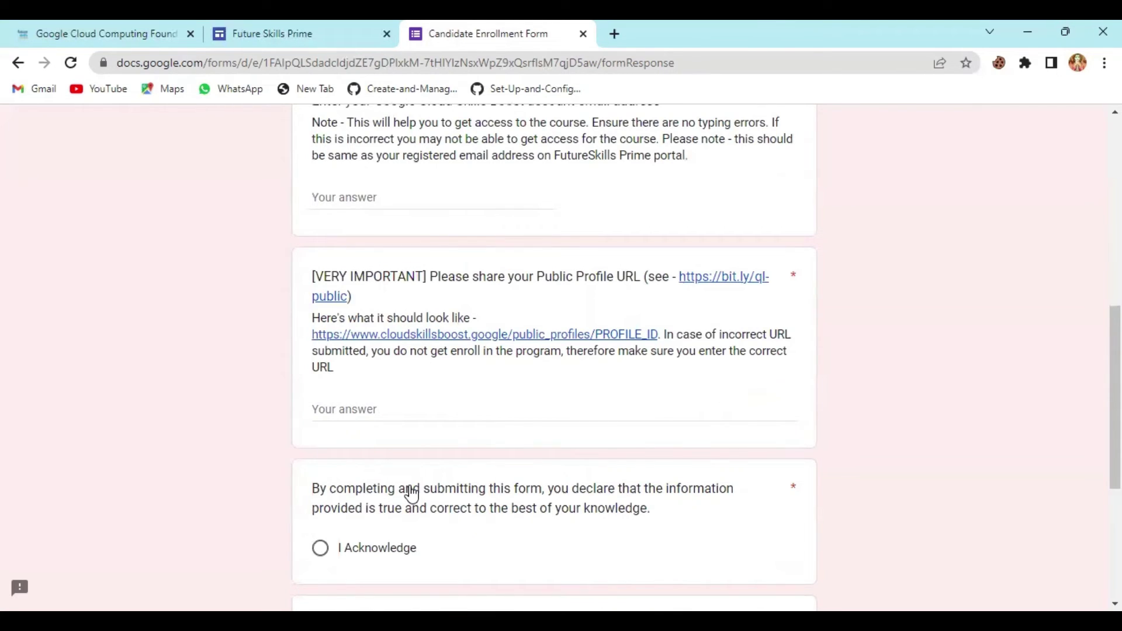
scroll(514, 431, down, 5)
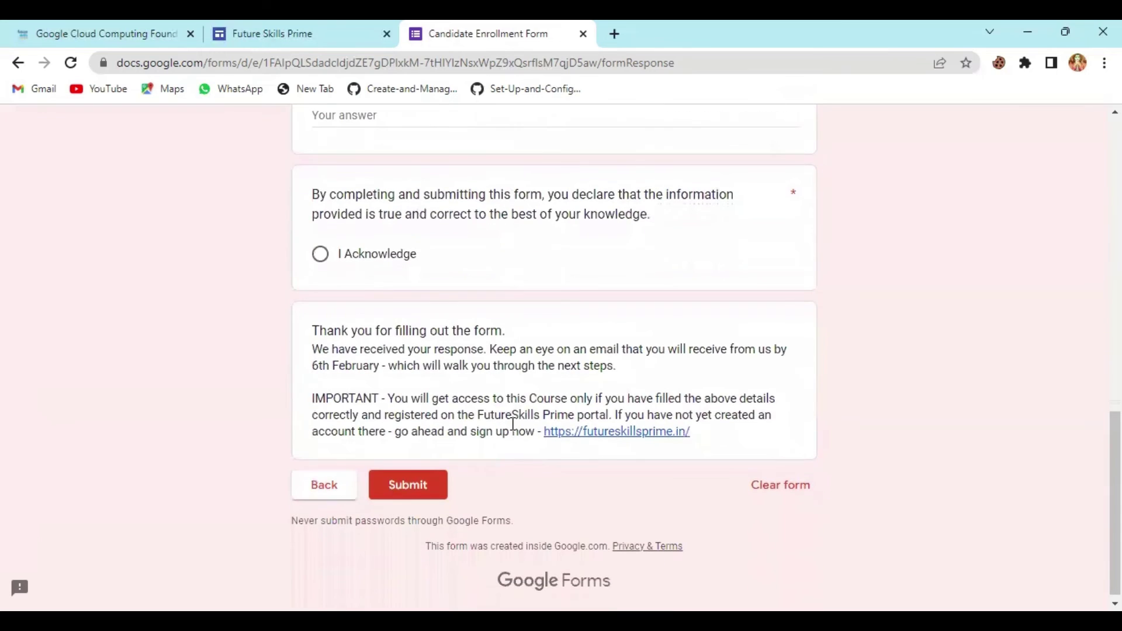
scroll(514, 424, up, 10)
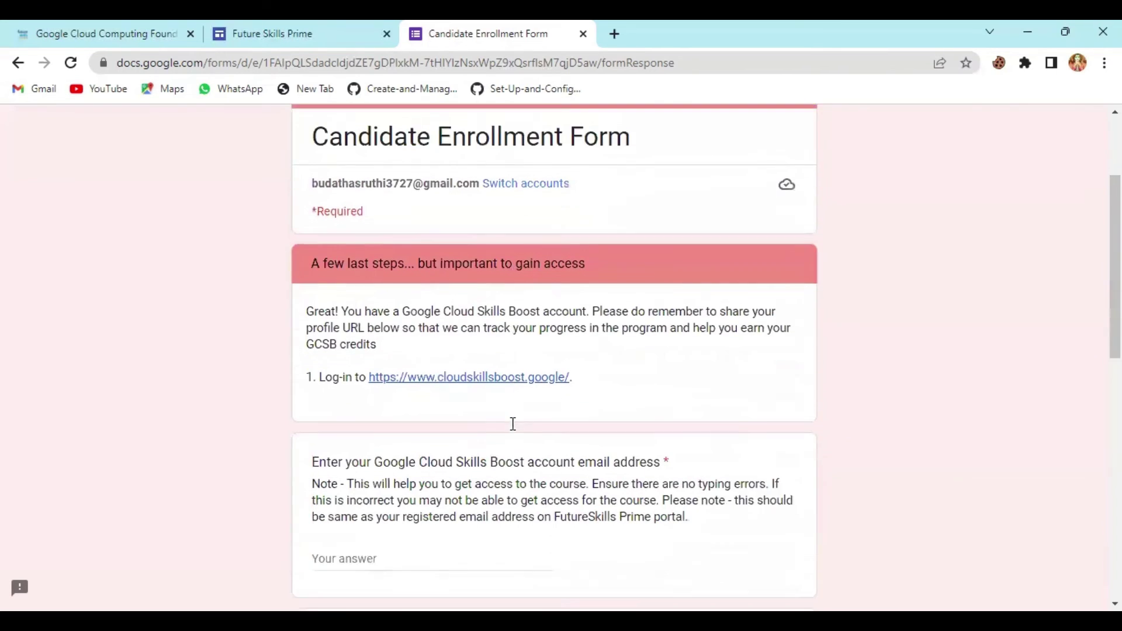
scroll(514, 424, down, 1)
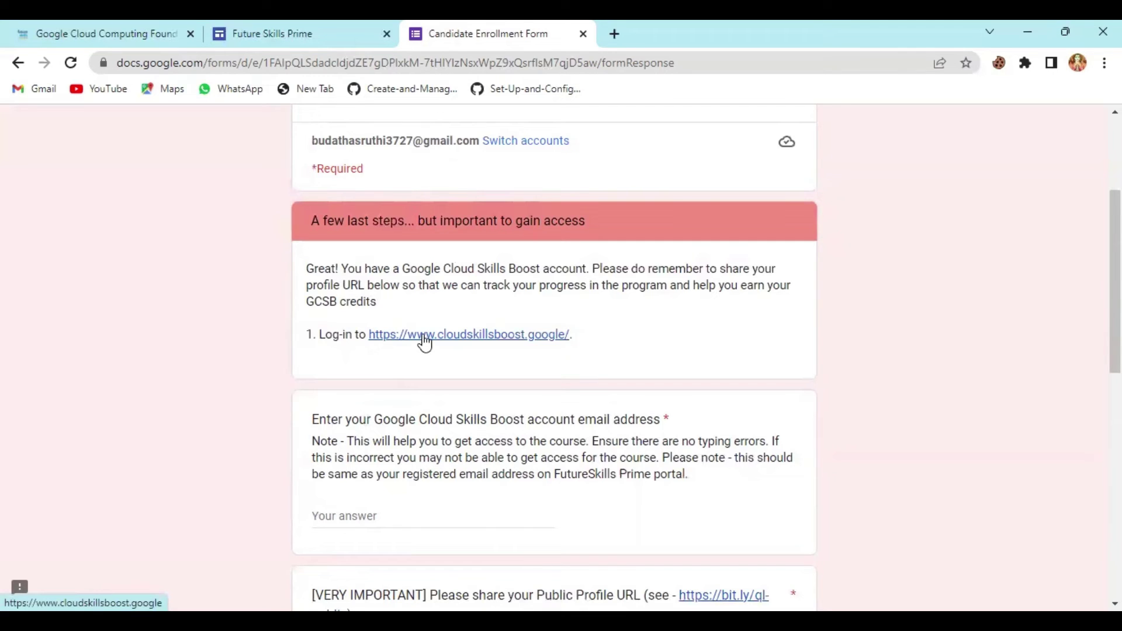
drag(368, 333, 614, 339)
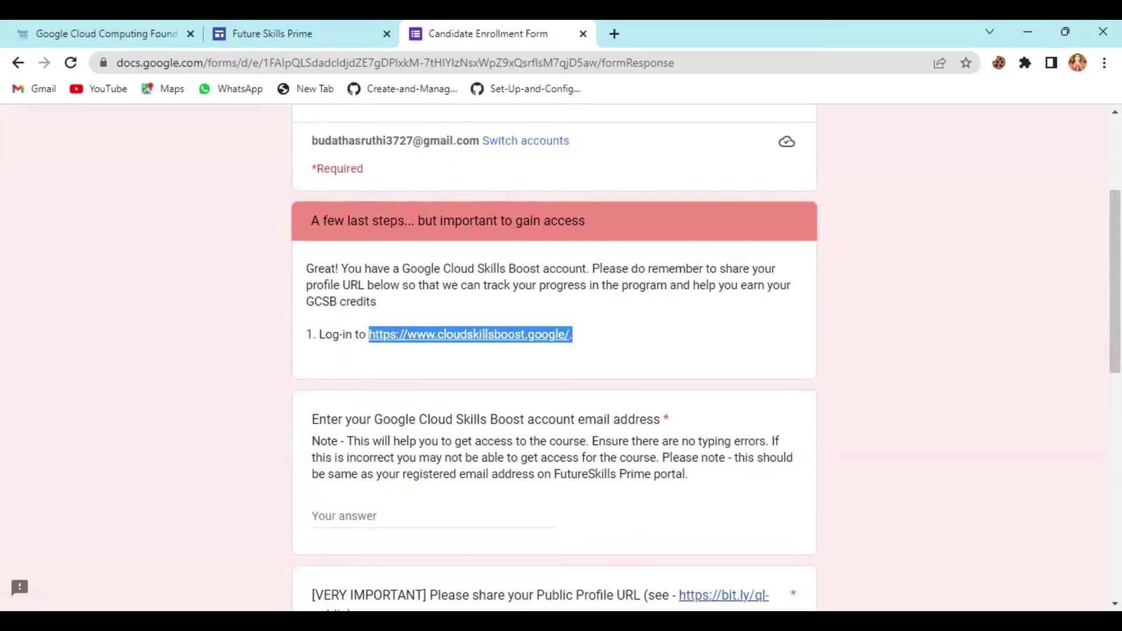
click(1001, 20)
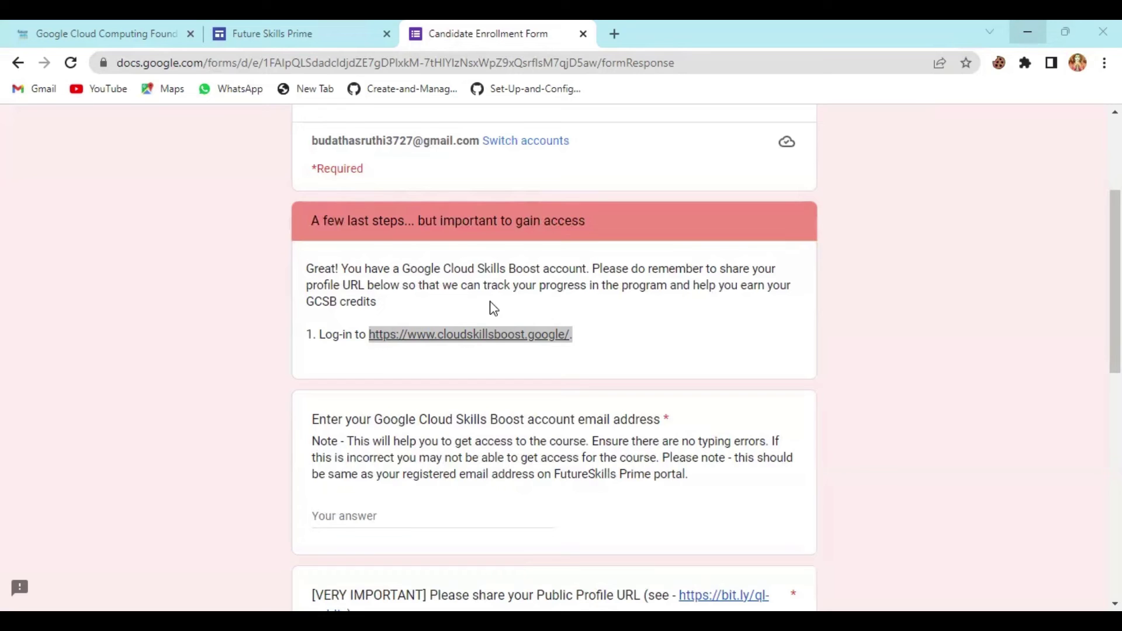
click(608, 328)
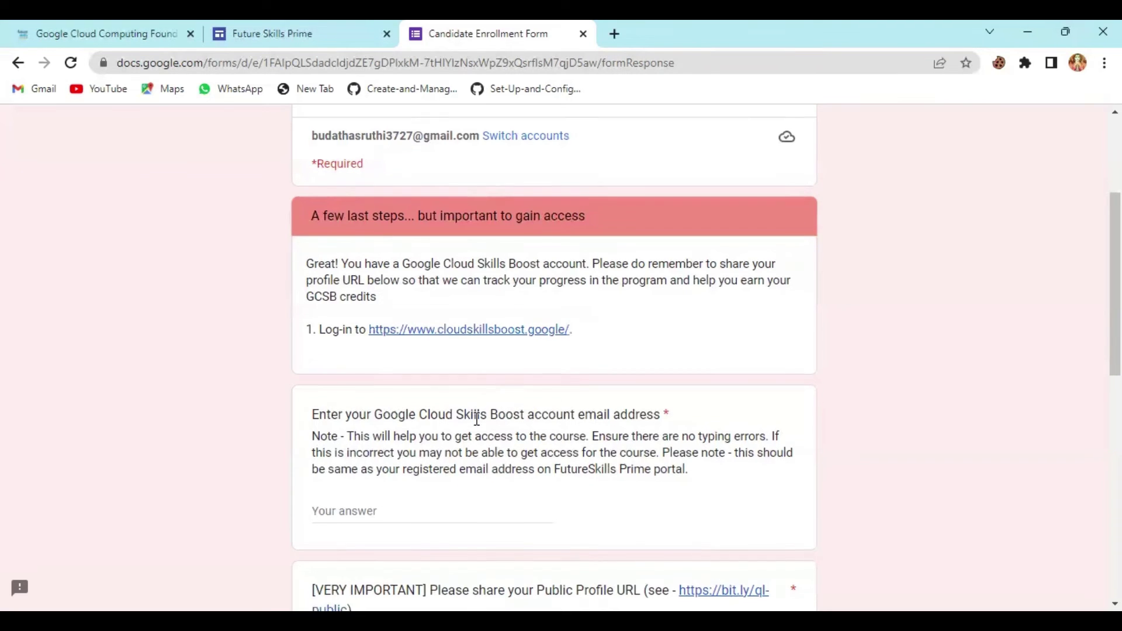
scroll(476, 419, down, 1)
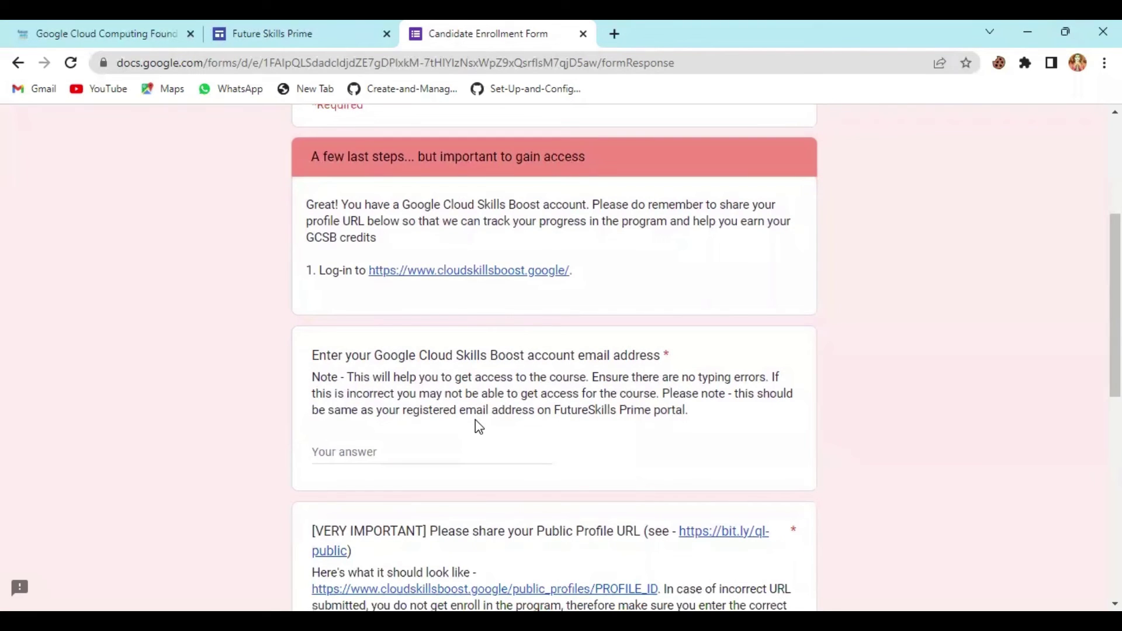
click(328, 451)
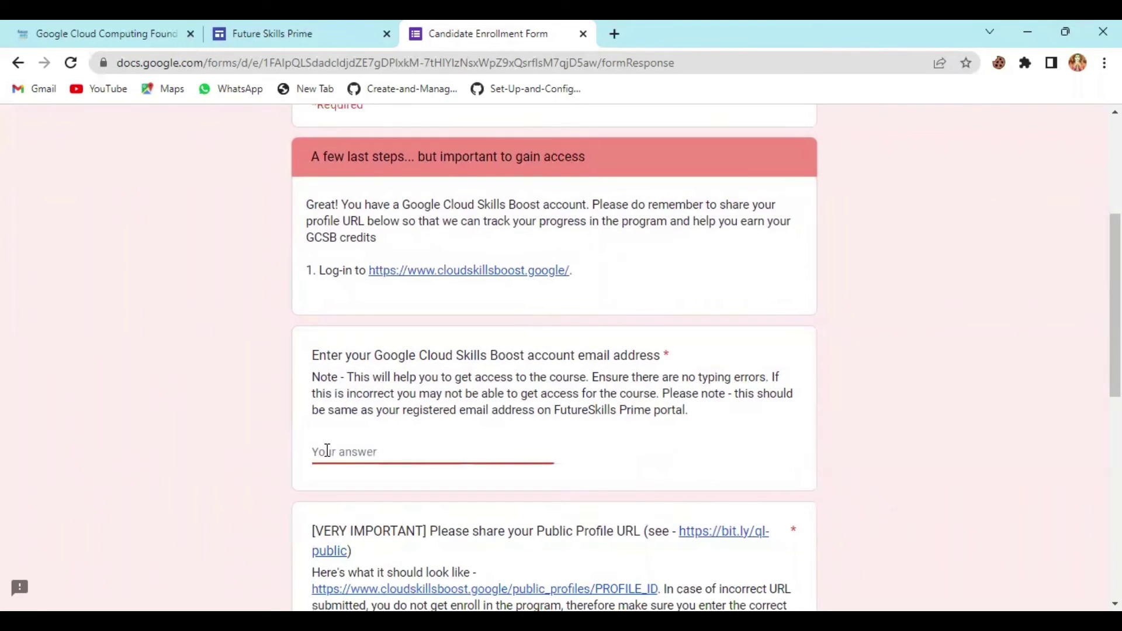
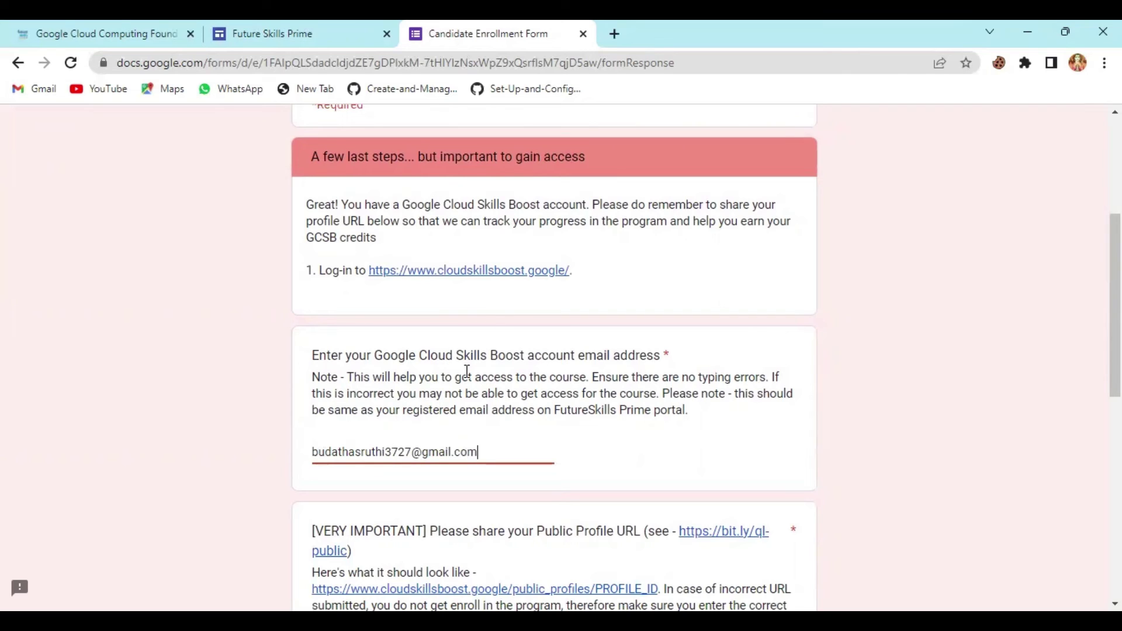
scroll(585, 373, down, 3)
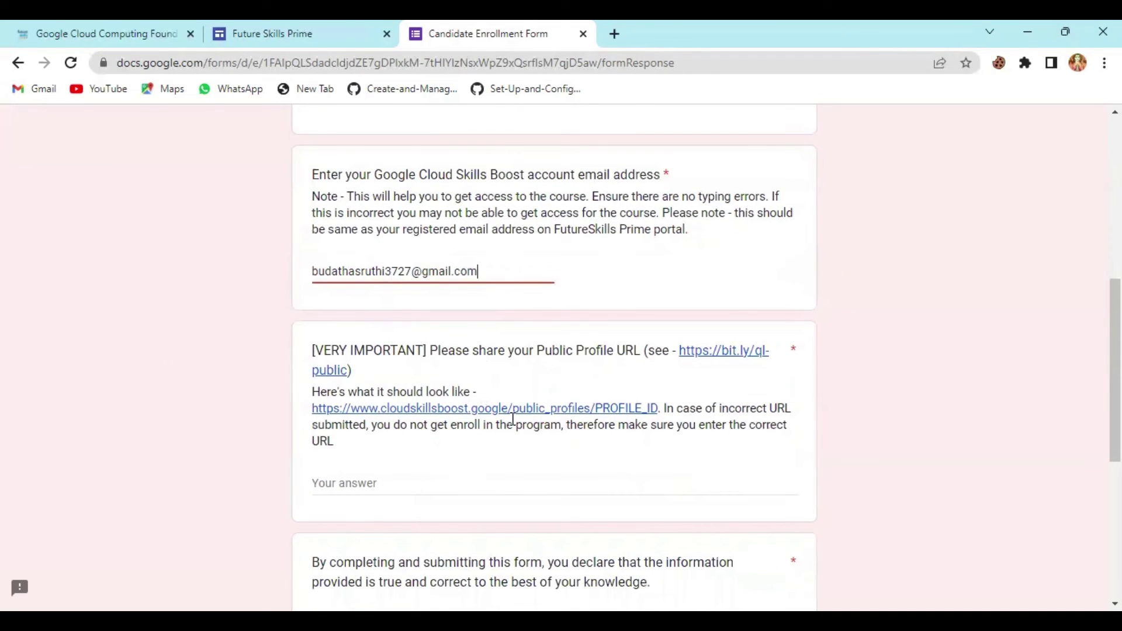
scroll(543, 420, down, 1)
scroll(543, 419, down, 2)
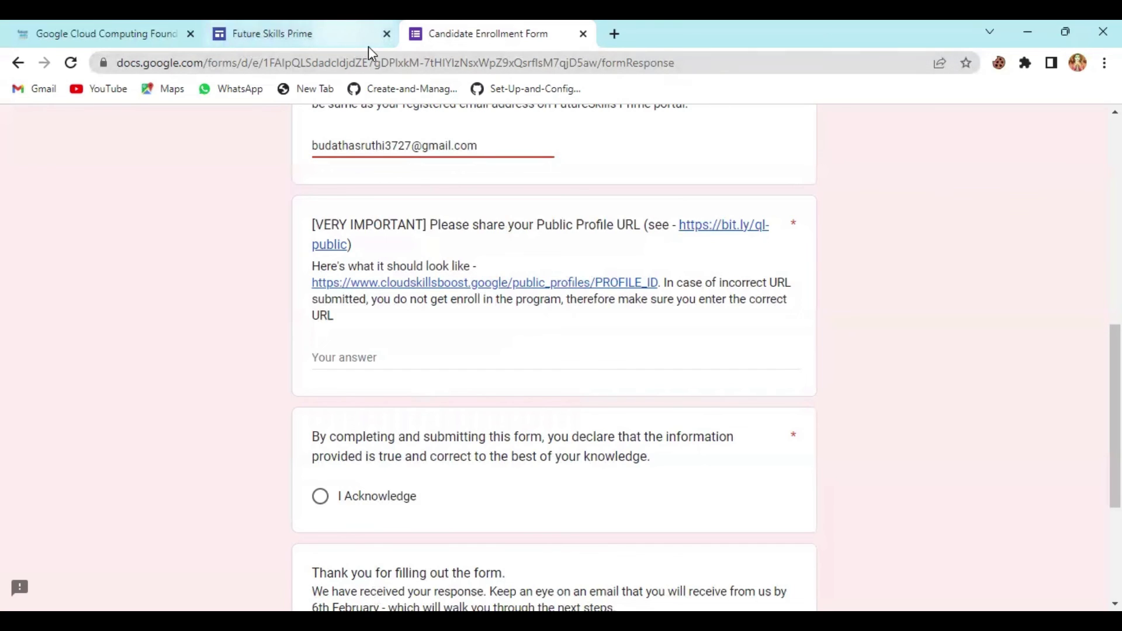
mouse_move(368, 48)
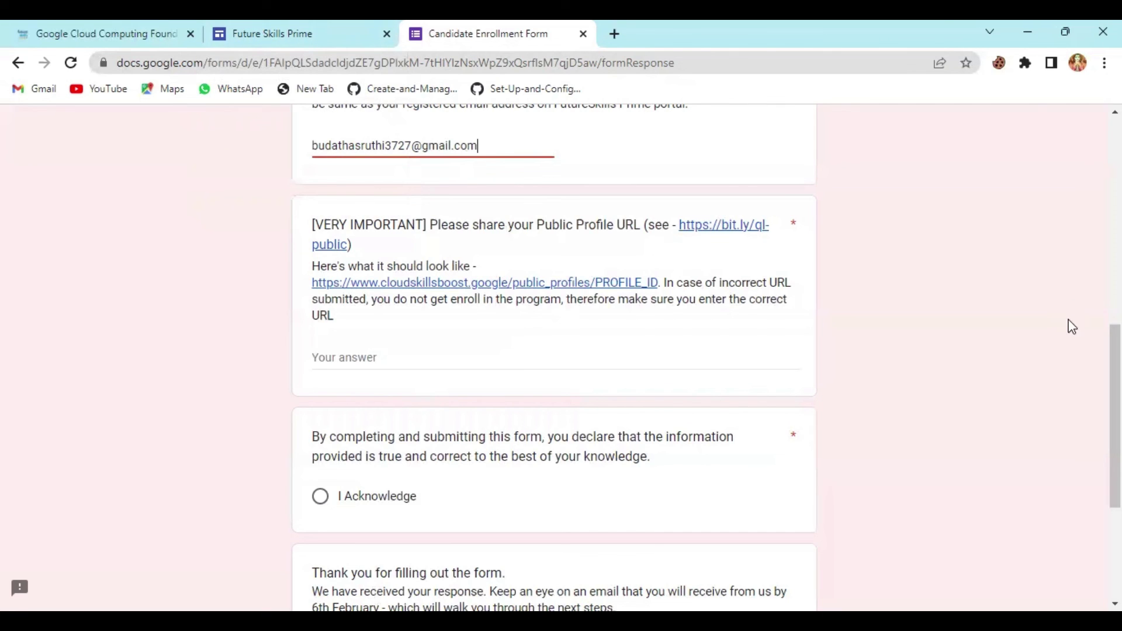
Open the cloudskillsboost link in a new tab and switch to it.
scroll(965, 263, up, 5)
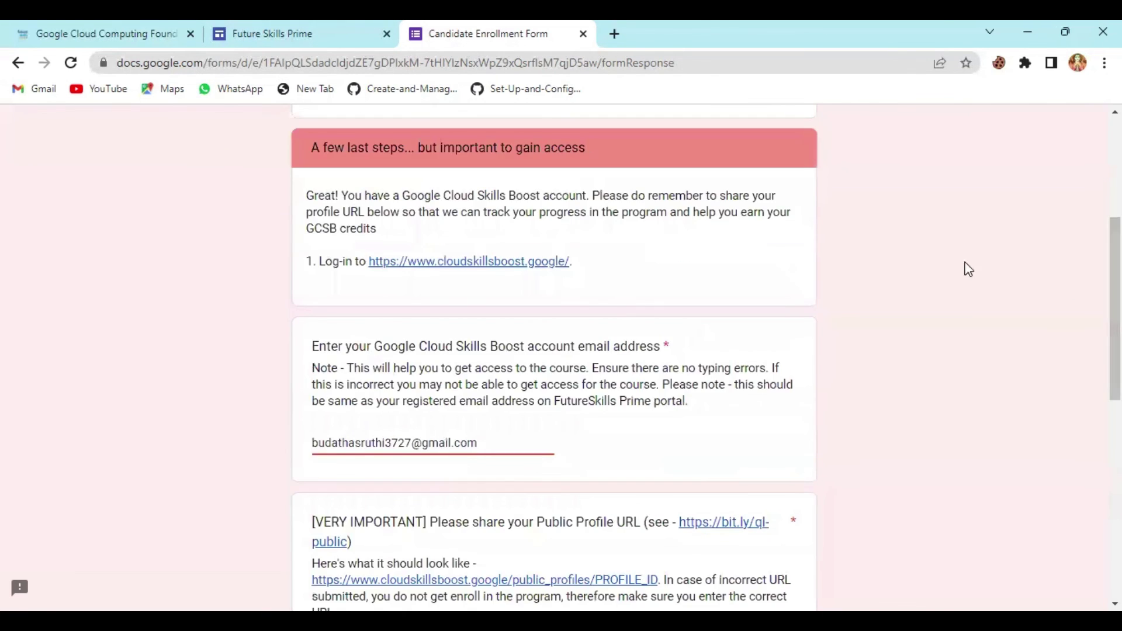
right_click(554, 265)
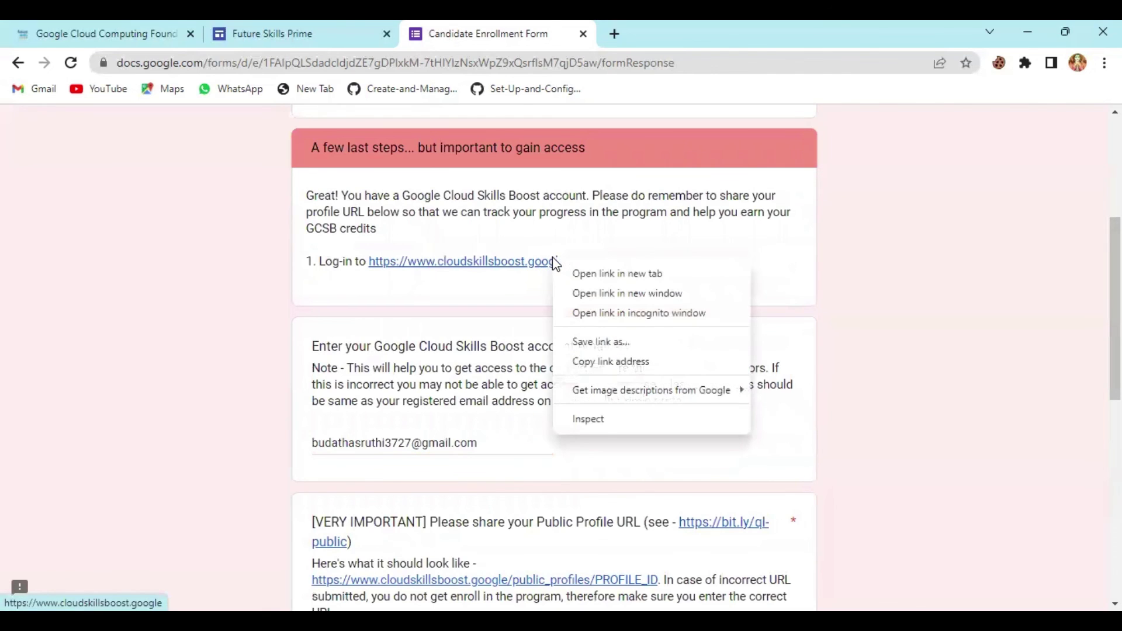
click(580, 275)
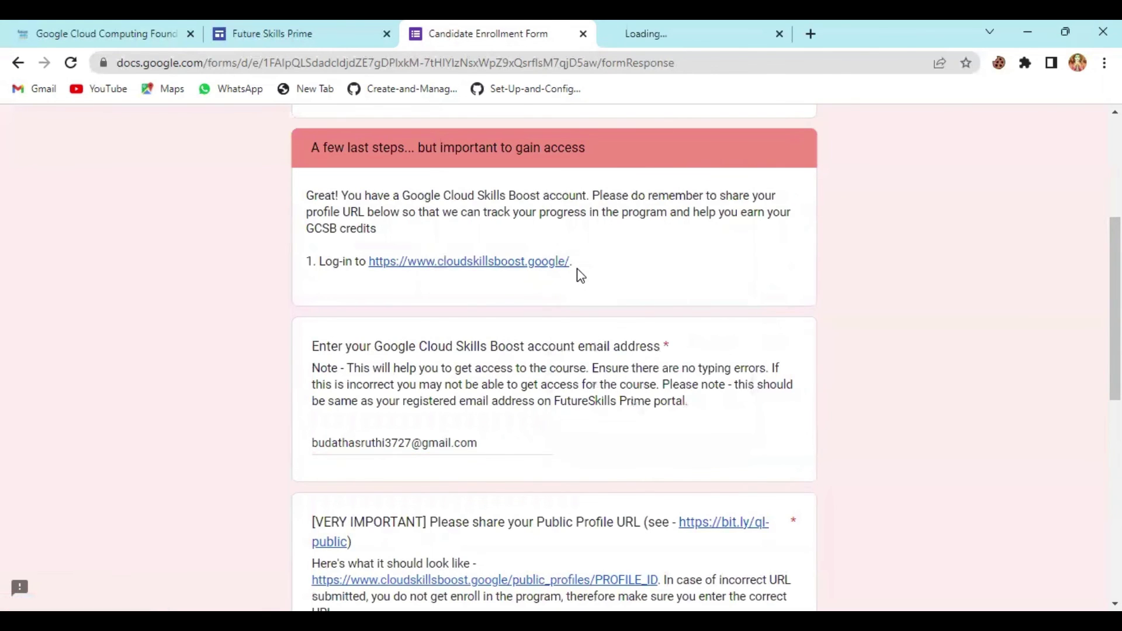
key(ctrl+Tab)
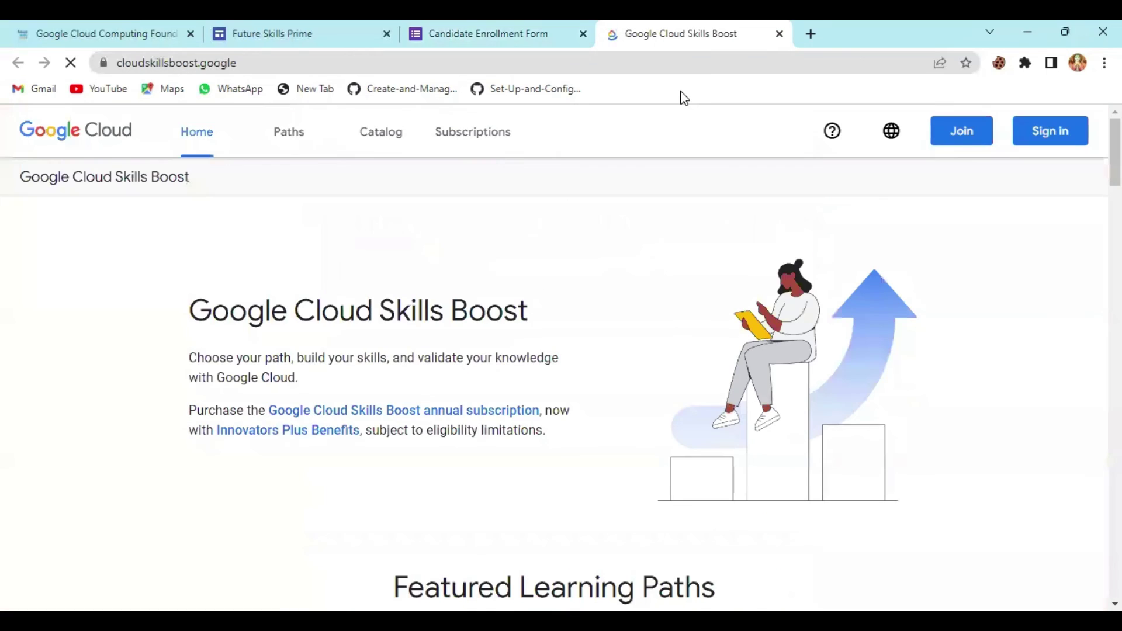
Join Google Cloud Skills Boost by signing in with your Google account.
click(968, 142)
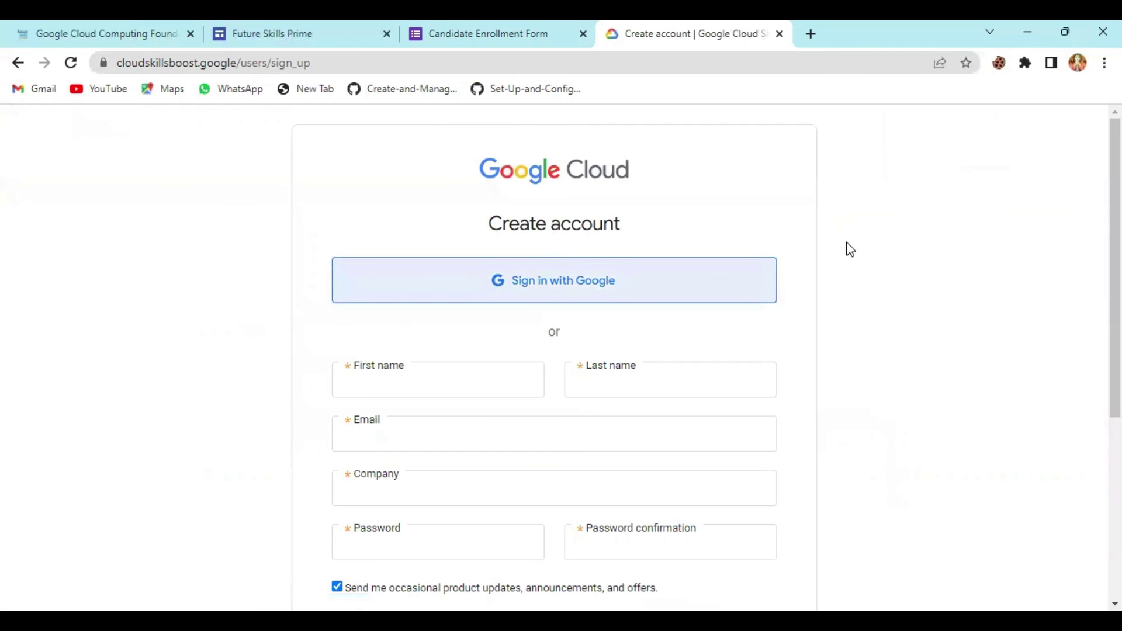
click(610, 286)
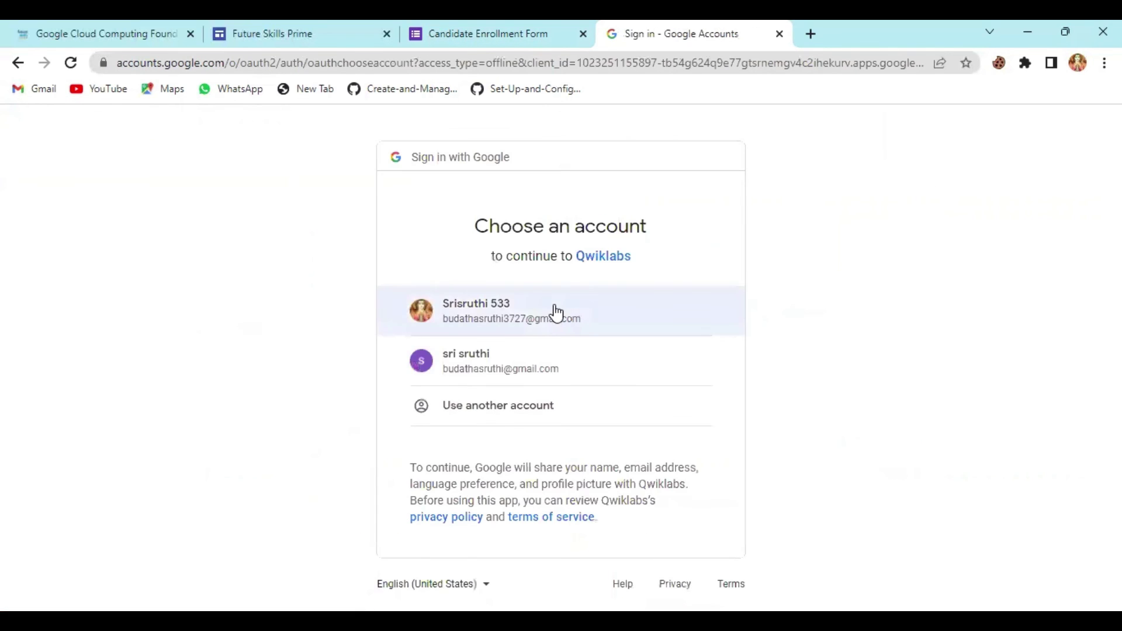
click(555, 306)
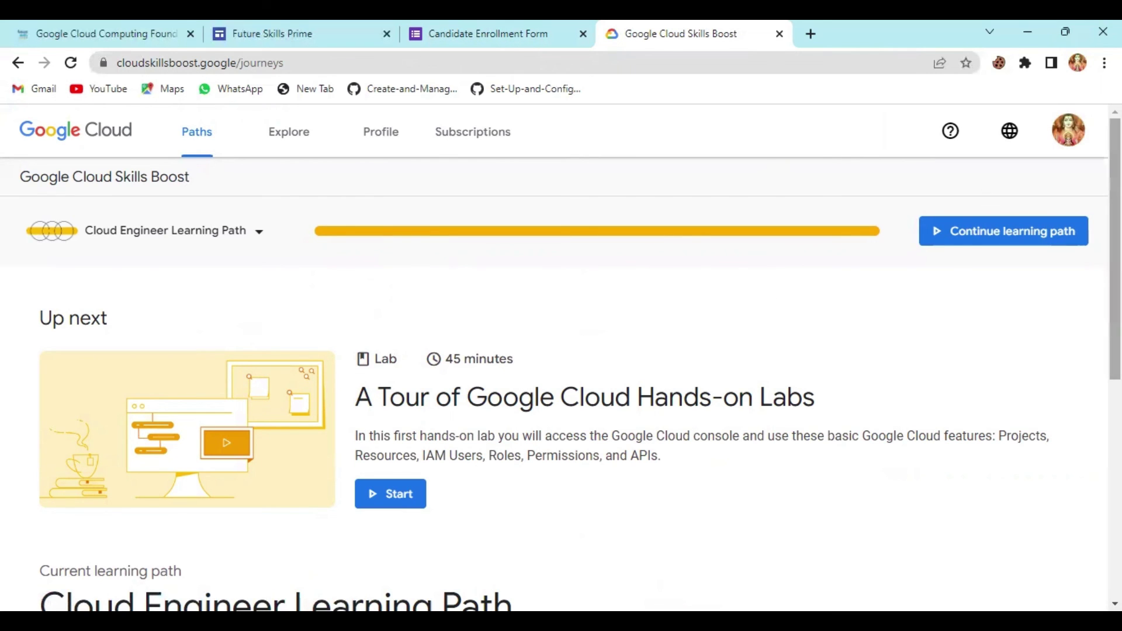
Open the Skills Boost public profile, select its URL, and return to the Candidate Enrollment Form.
scroll(562, 409, down, 7)
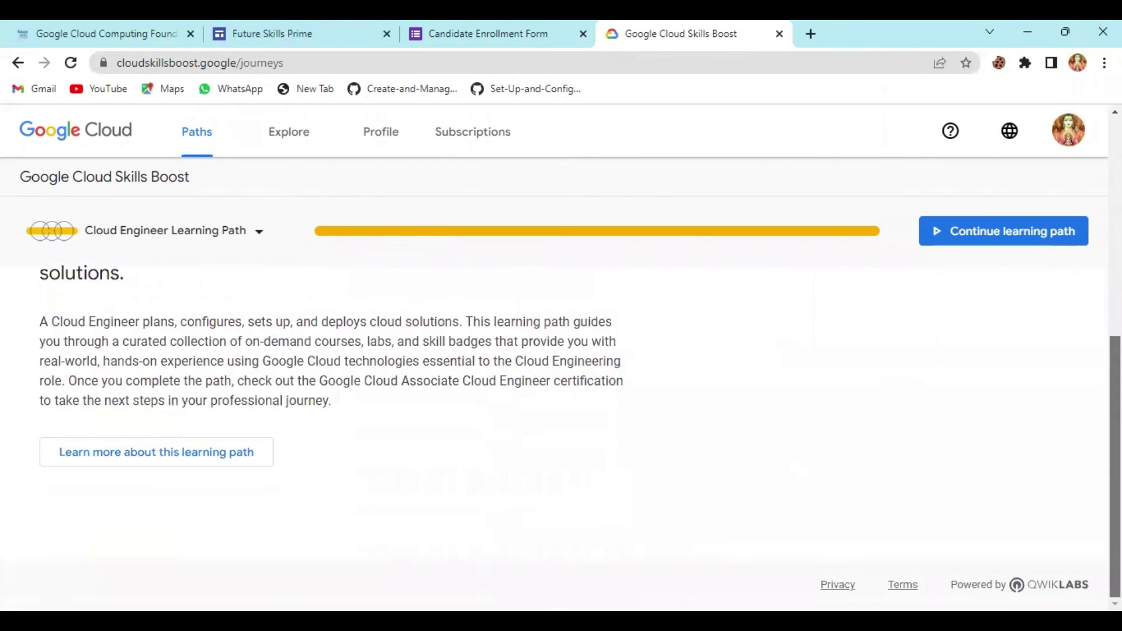
scroll(561, 409, up, 6)
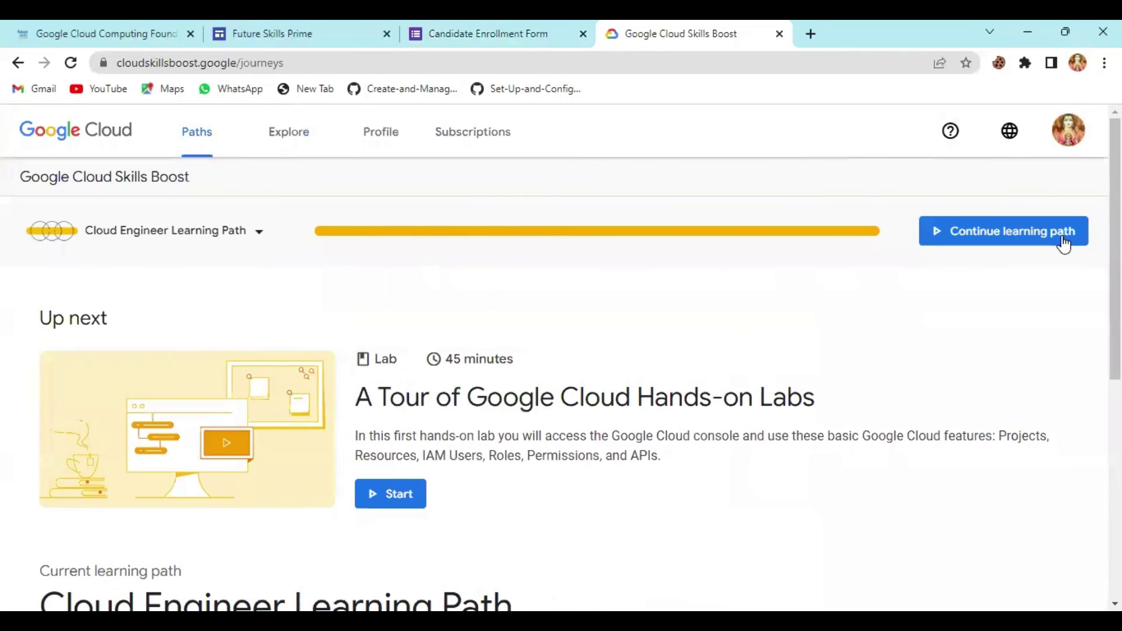
click(1071, 142)
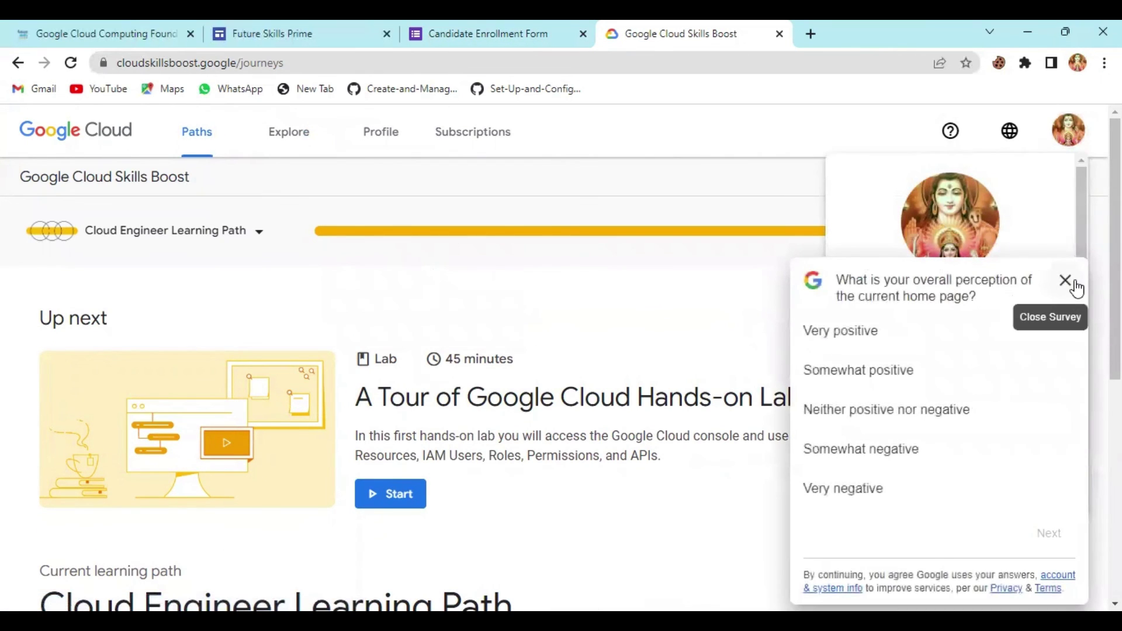
click(1076, 285)
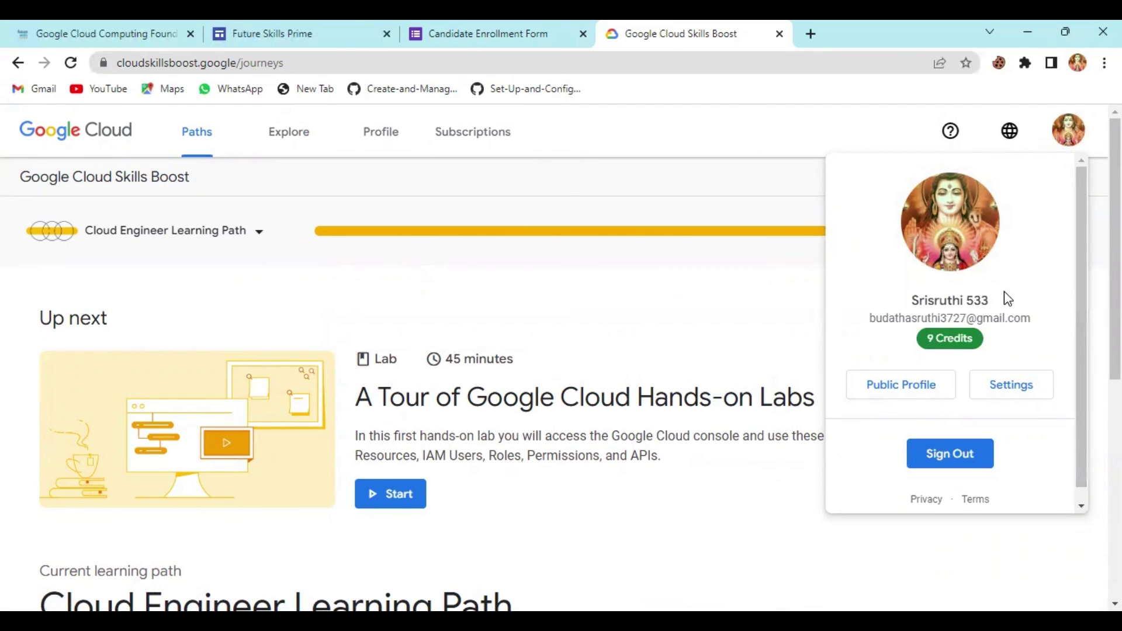
click(908, 386)
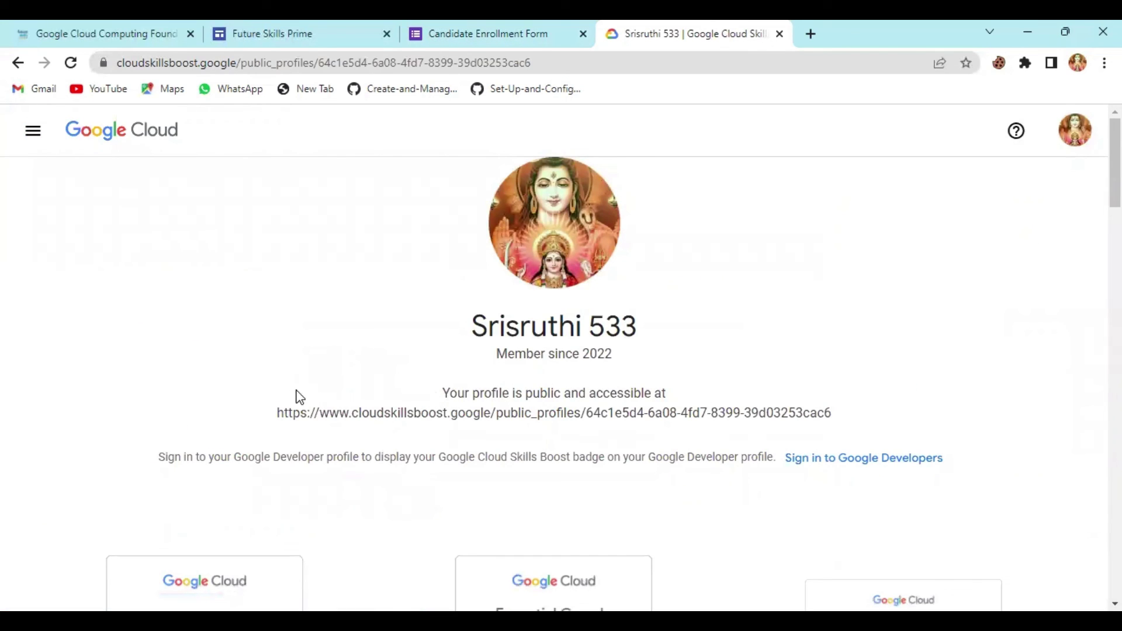
drag(276, 415, 841, 420)
key(ctrl+c)
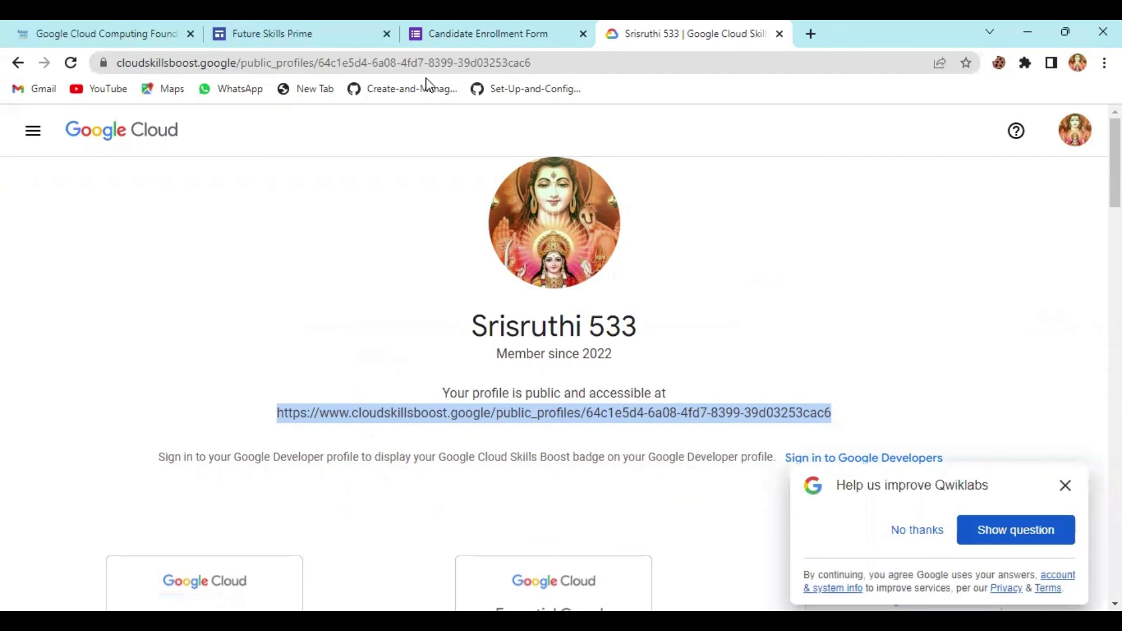
click(419, 44)
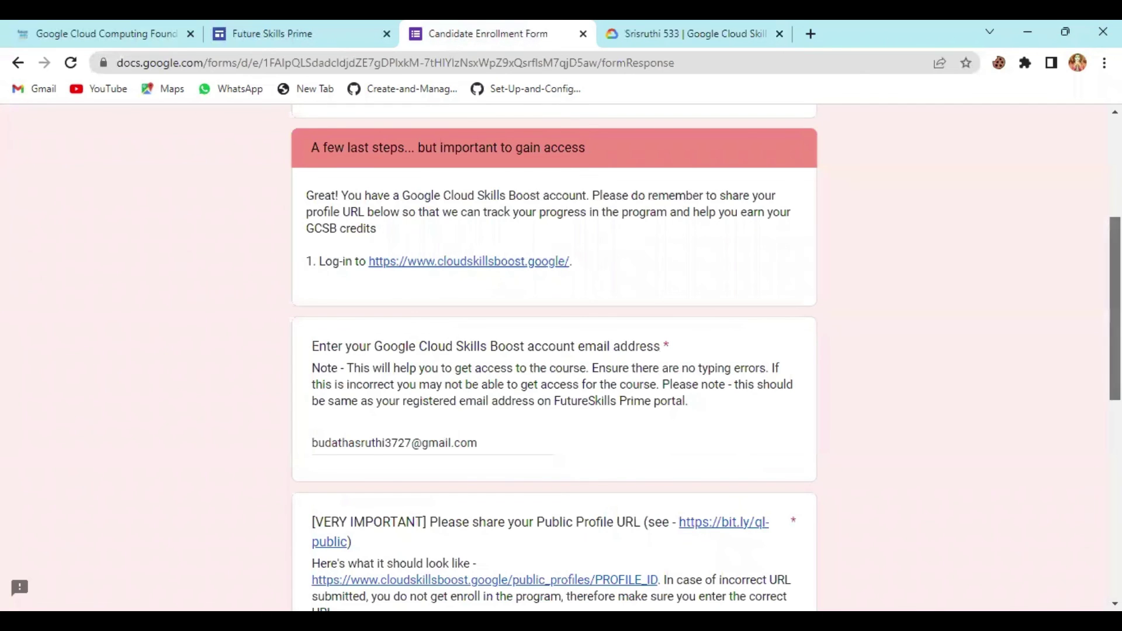
Paste the Skills Boost public profile URL, choose I Acknowledge, and submit the form.
scroll(519, 294, down, 5)
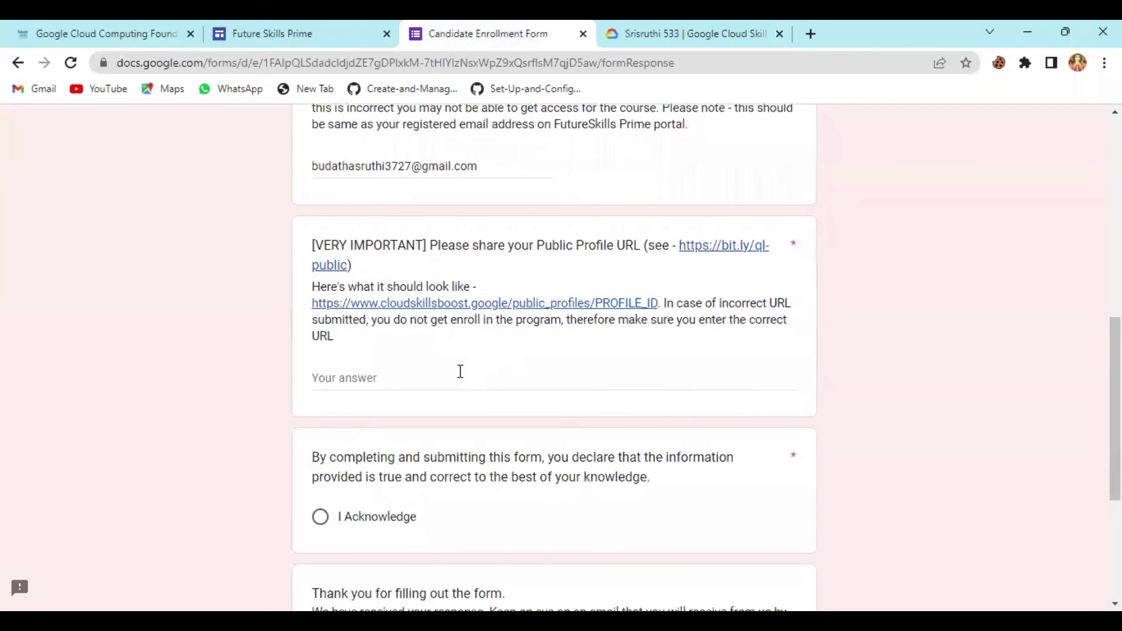
click(459, 374)
key(ctrl+v)
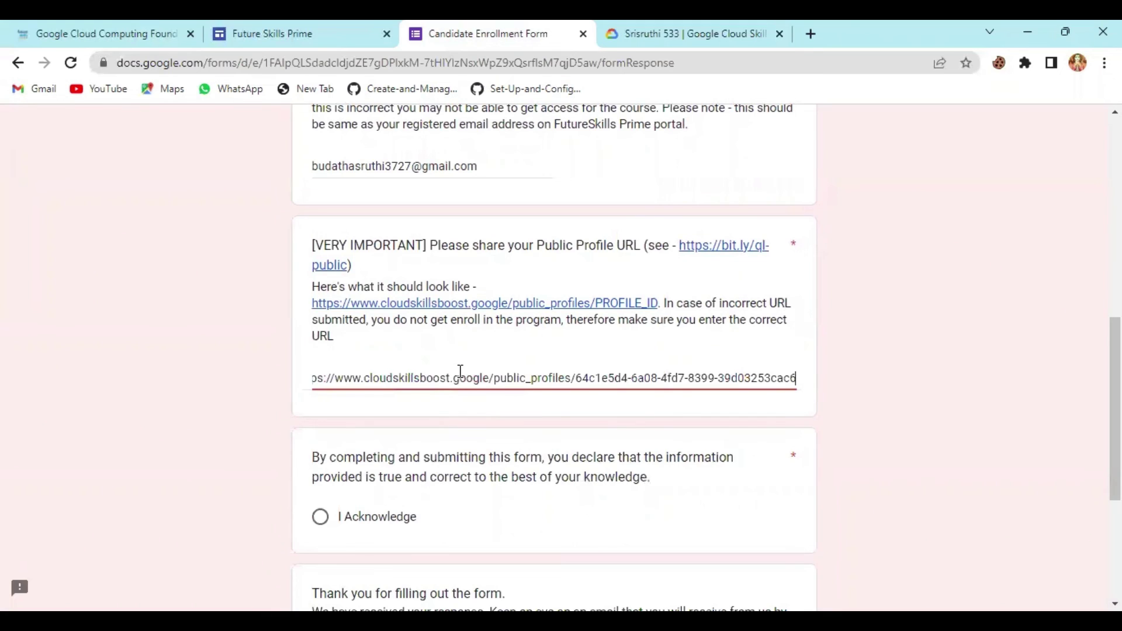
click(321, 518)
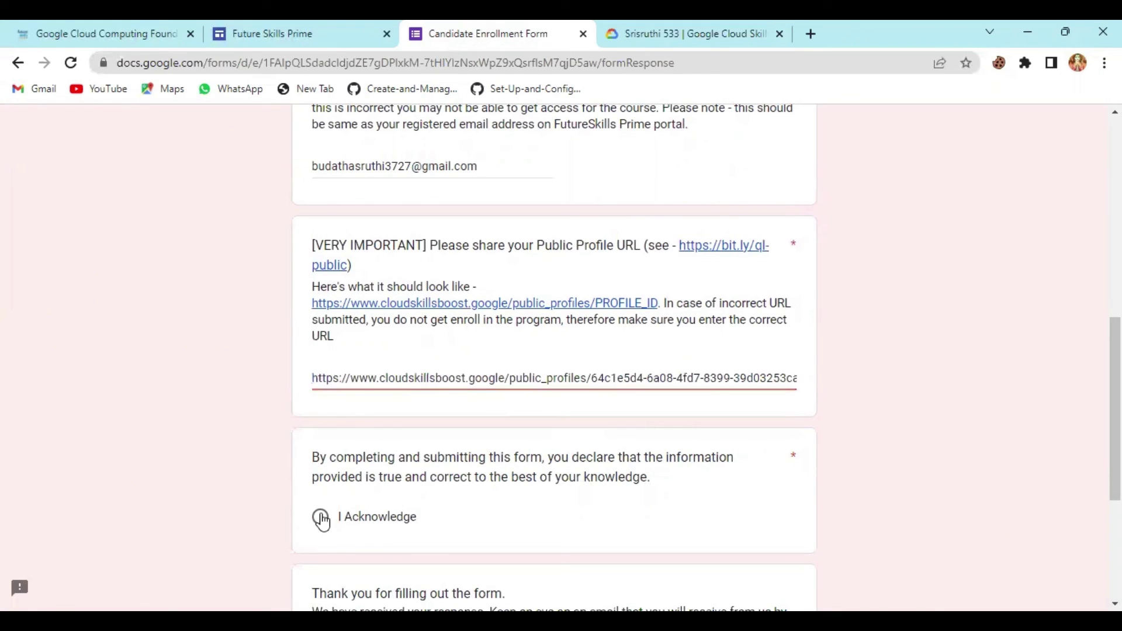
drag(1104, 432, 1107, 500)
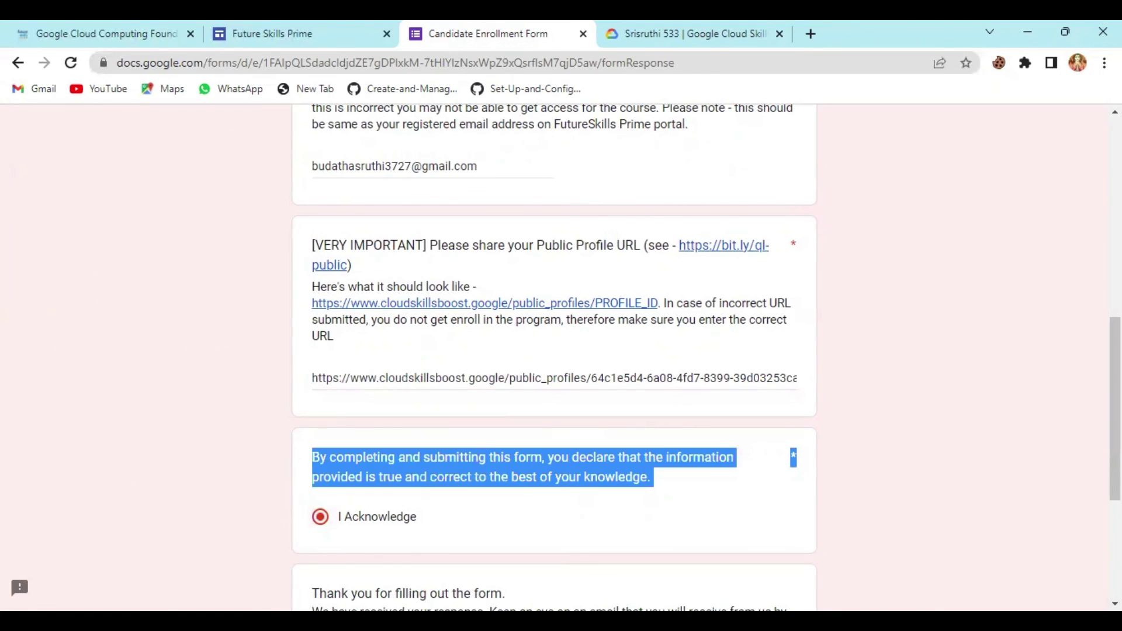
scroll(461, 409, down, 5)
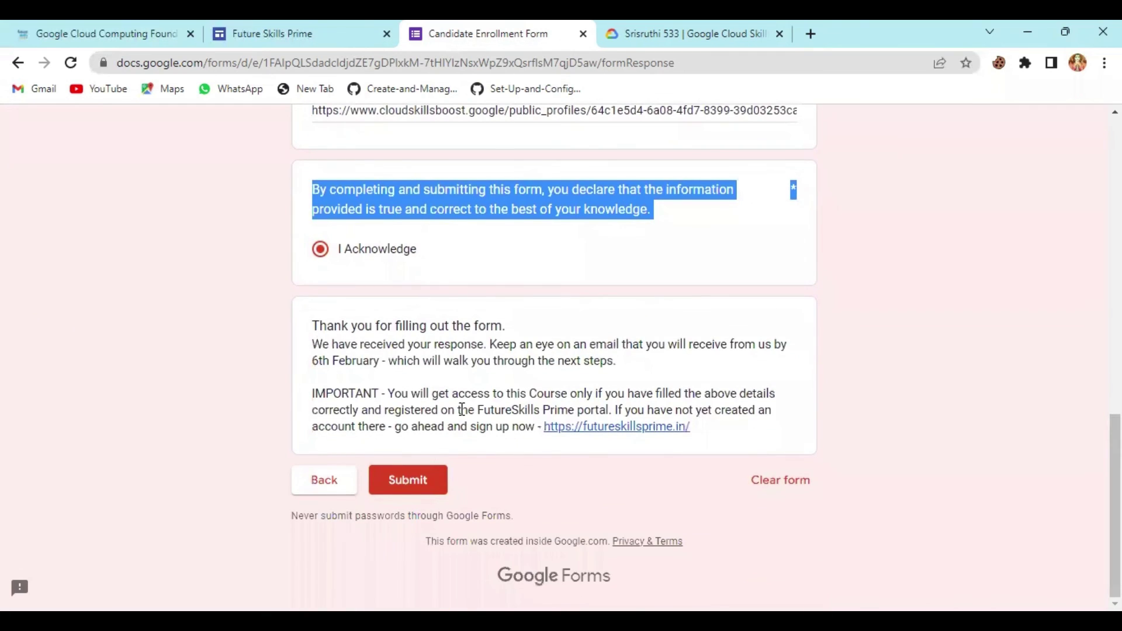
click(421, 467)
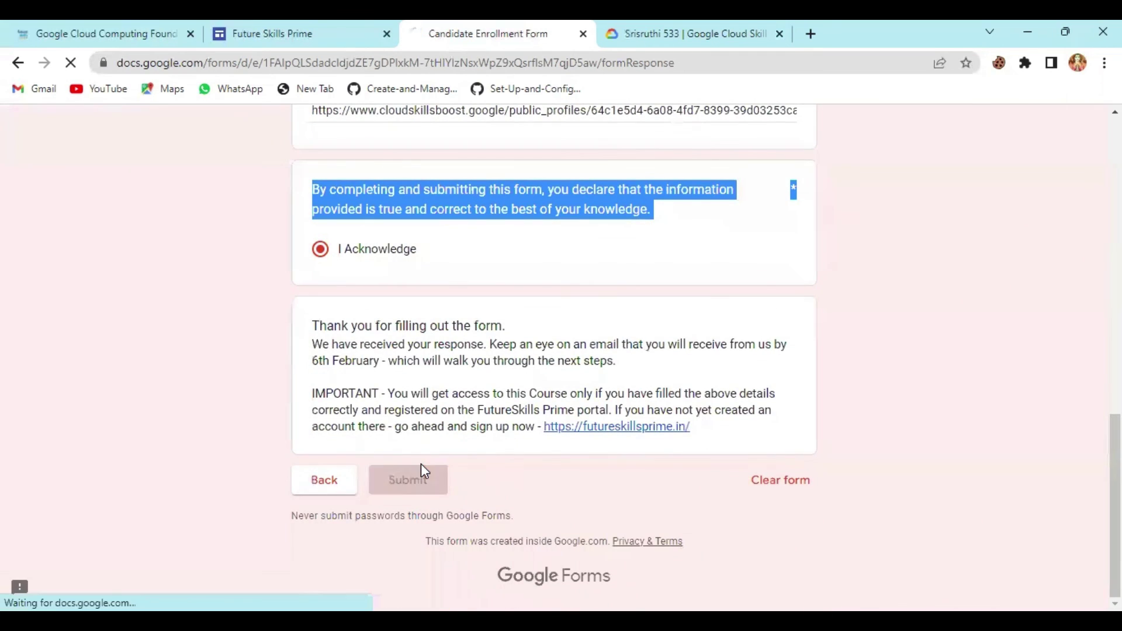